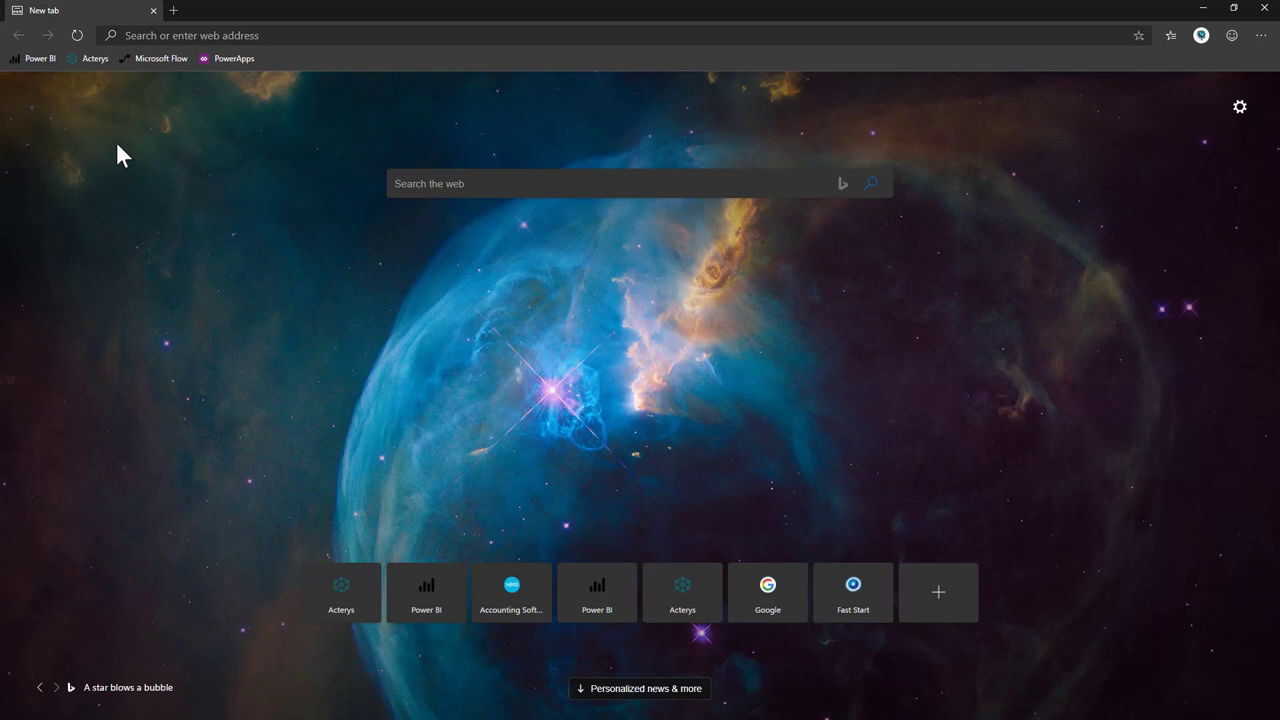
Sign in to Acterys from the bookmark using another Microsoft account's e-mail and password.
{"action": "left_click", "coordinate": [90, 58]}
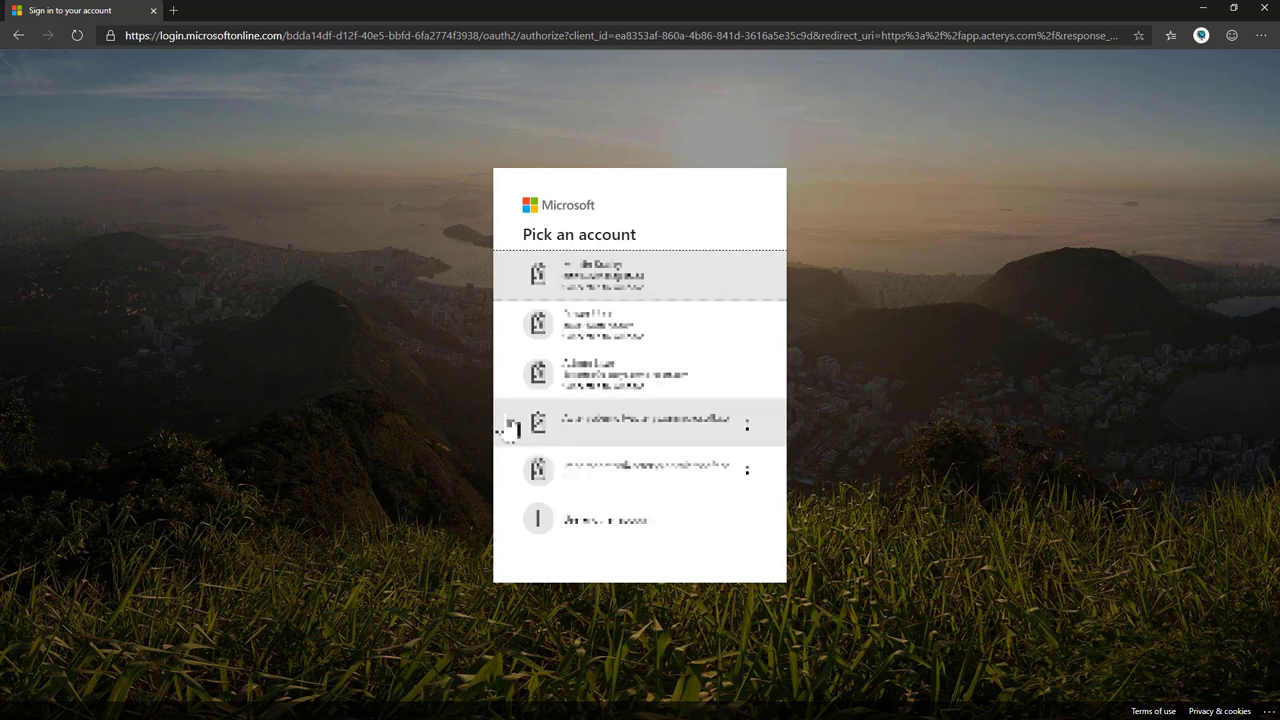
{"action": "left_click", "coordinate": [626, 535]}
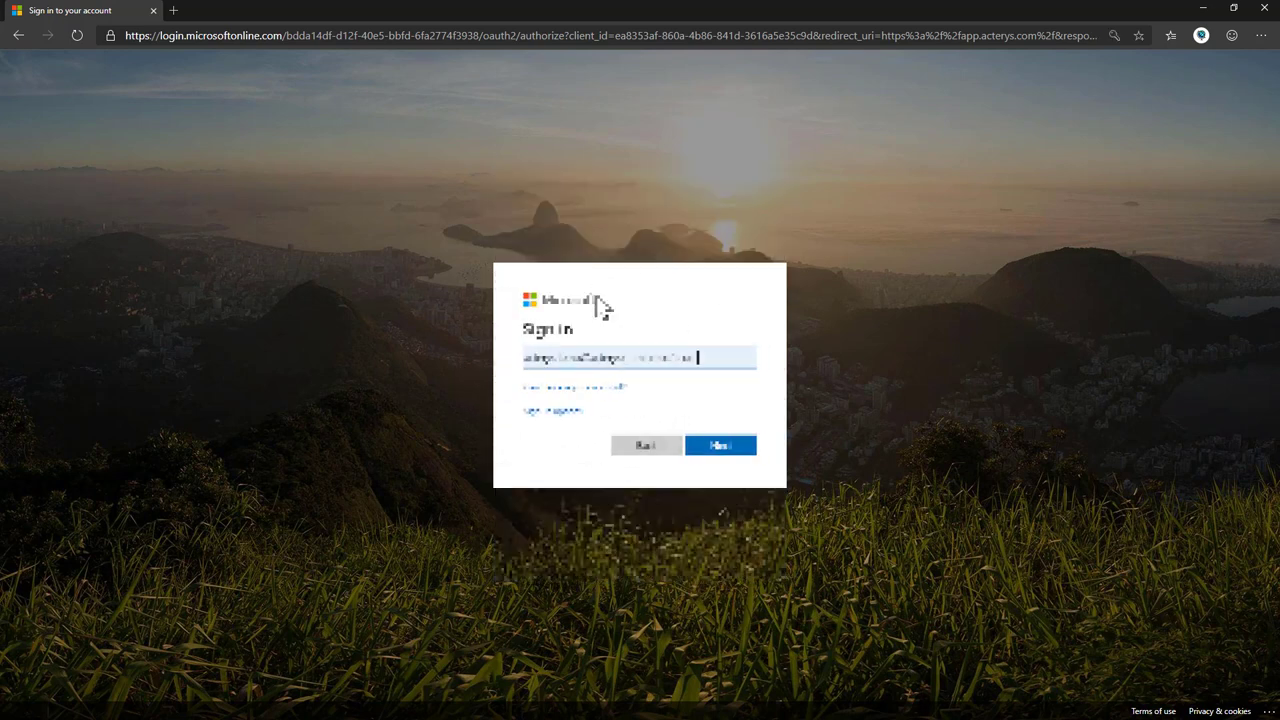
{"action": "key", "text": "Return"}
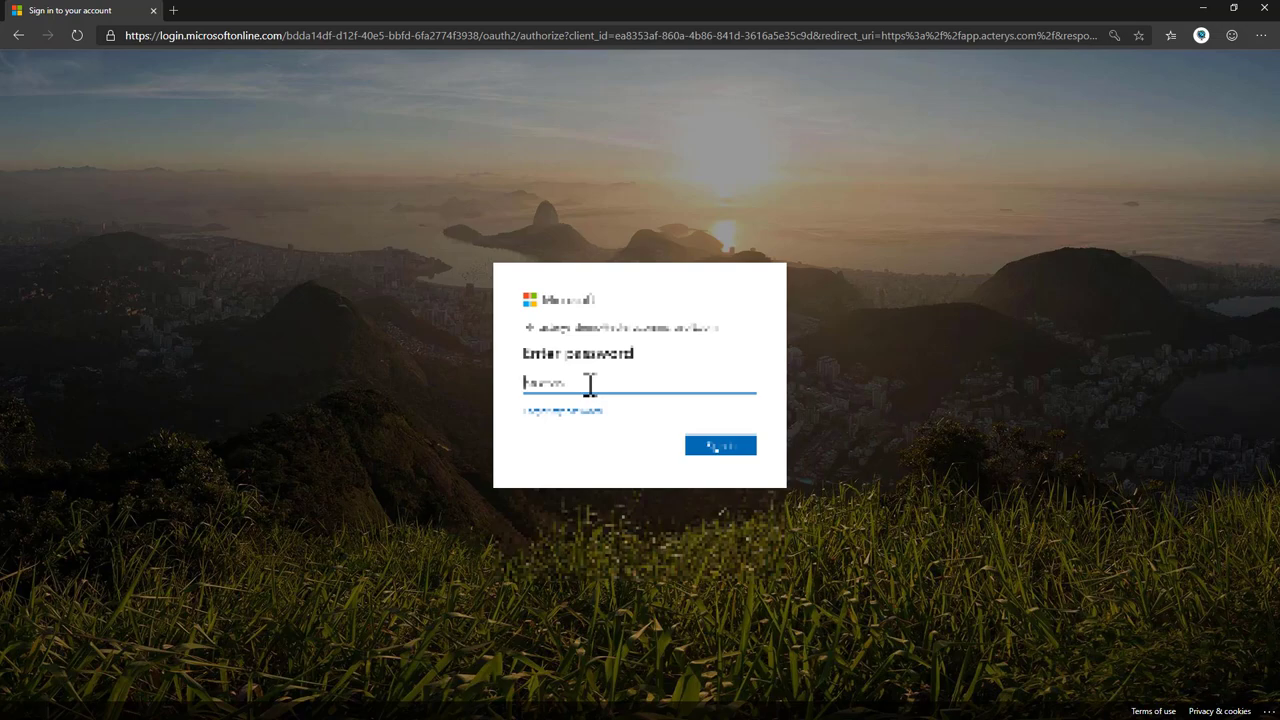
{"action": "type", "text": "••••••••"}
{"action": "key", "text": "Return"}
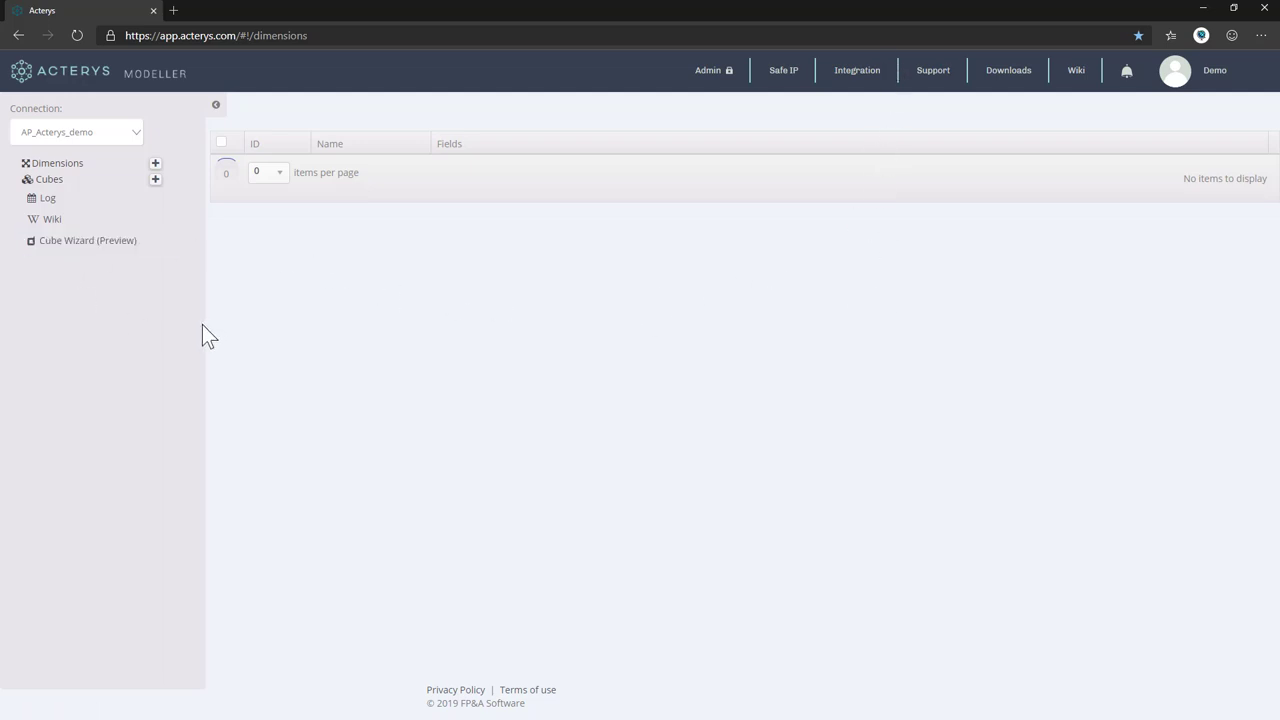
Launch the Cube Wizard (Preview) and begin choosing a source Excel file.
{"action": "left_click", "coordinate": [76, 244]}
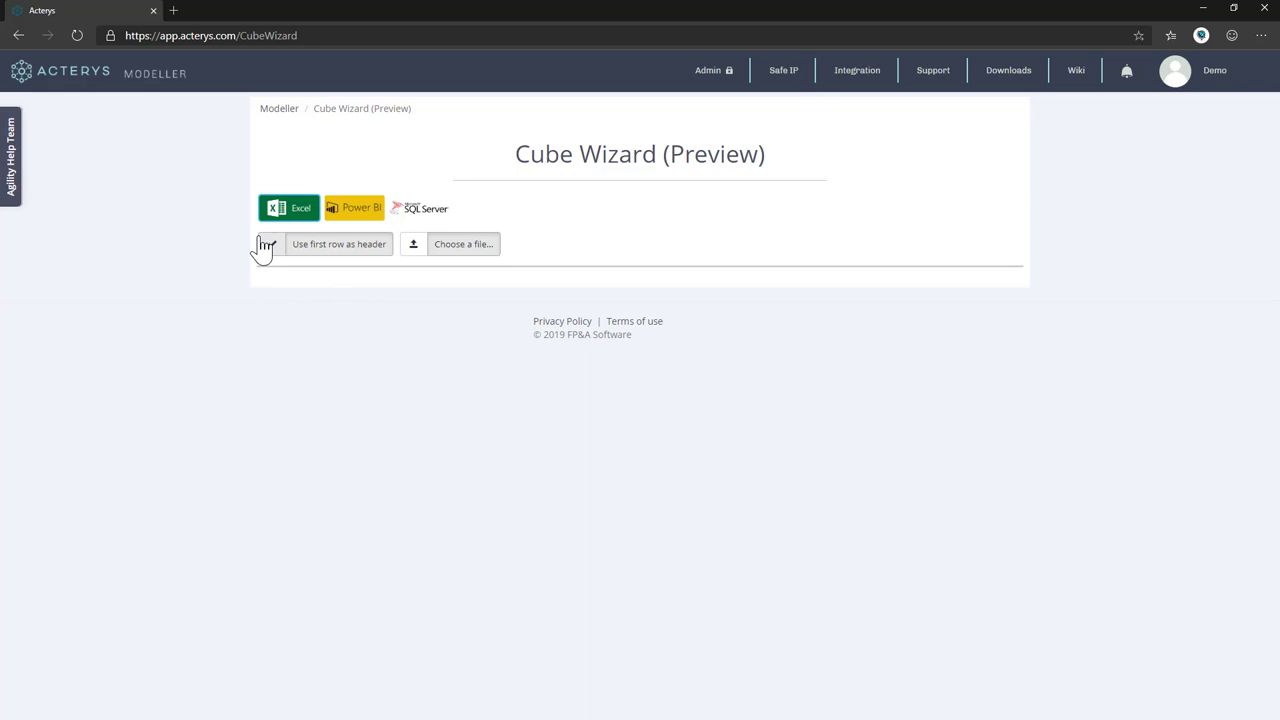
{"action": "left_click", "coordinate": [486, 248]}
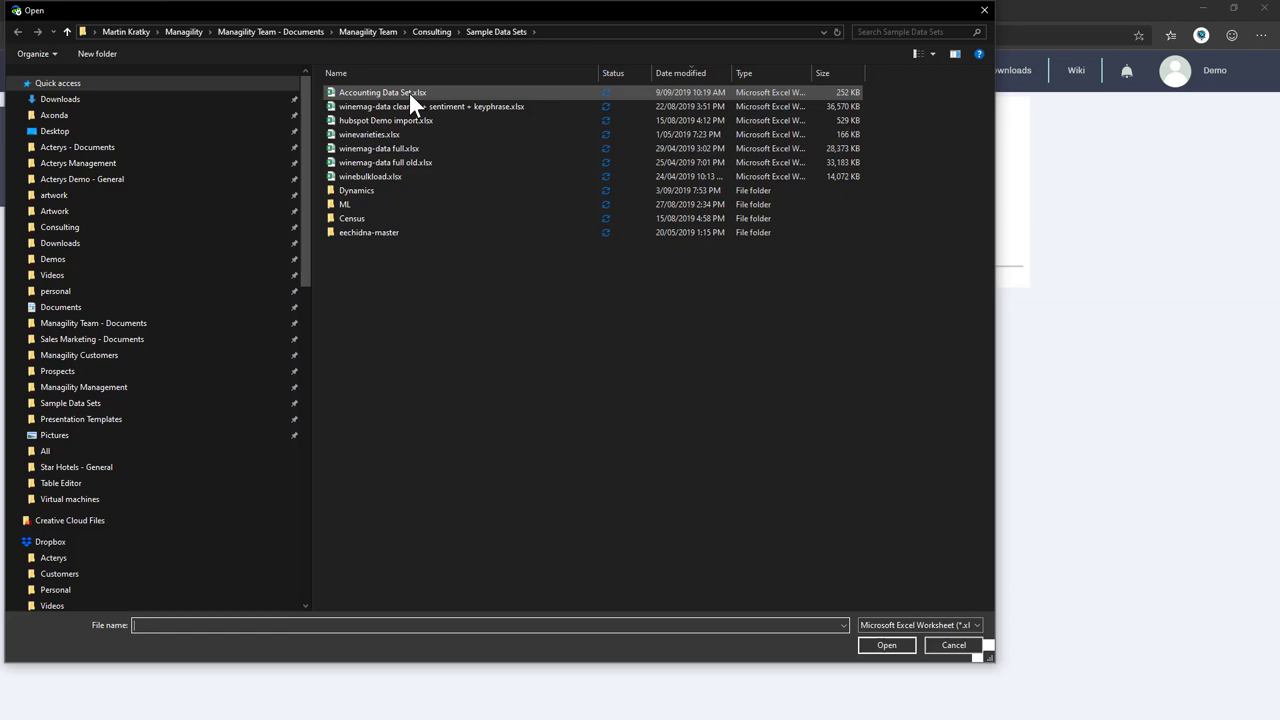
Load Accounting Data Set.xlsx from the Sample Data Sets folder into the wizard.
{"action": "double_click", "coordinate": [409, 93]}
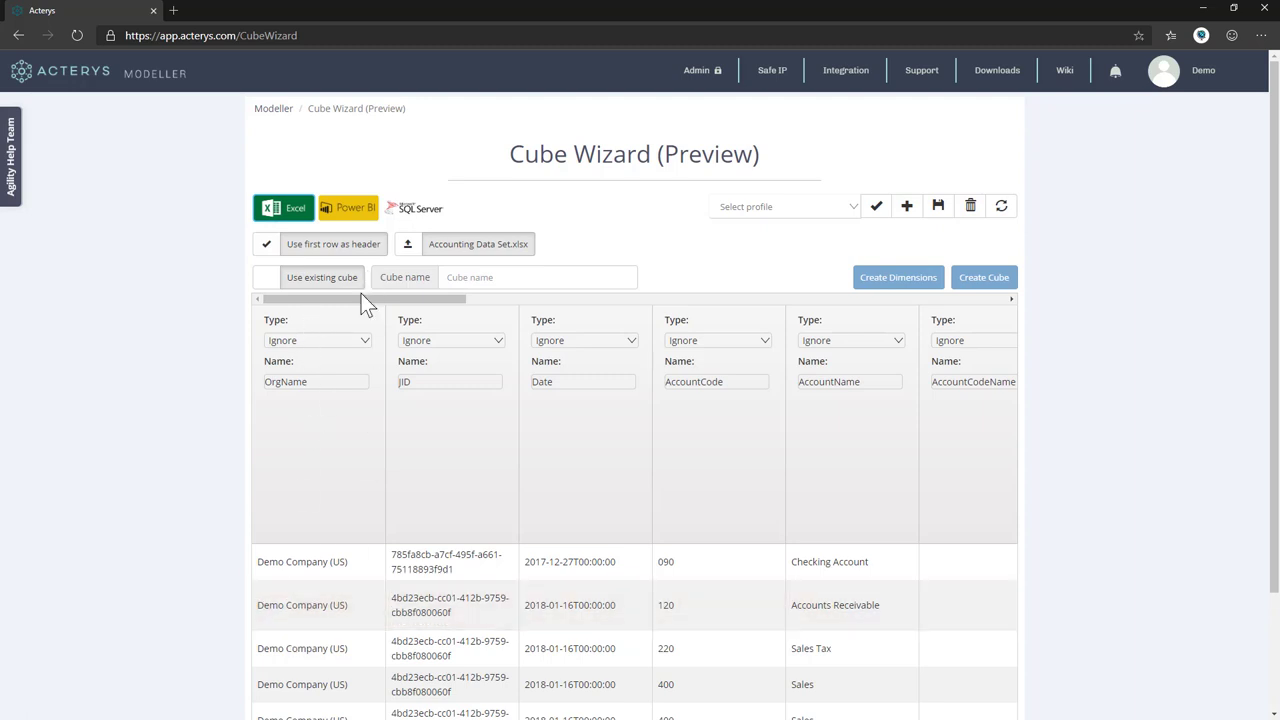
Scroll through the imported columns and name the cube 'Finance'.
{"action": "left_click_drag", "start_coordinate": [366, 301], "coordinate": [860, 306]}
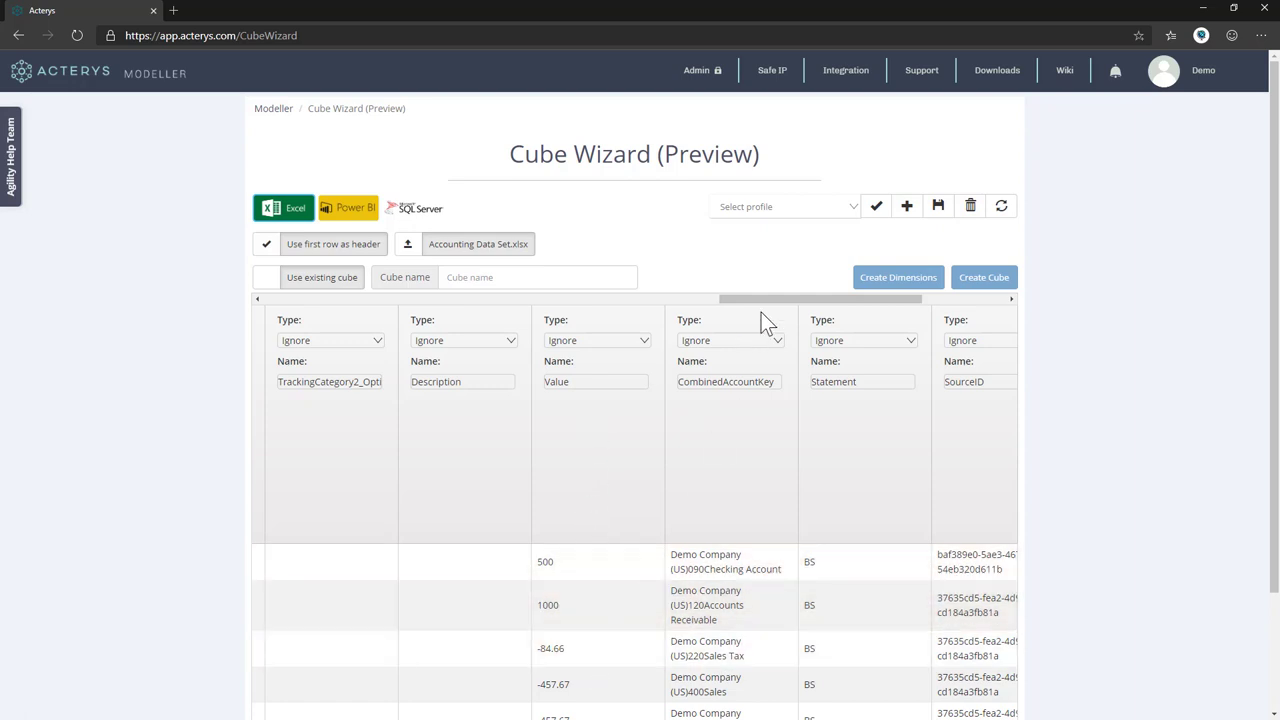
{"action": "left_click_drag", "start_coordinate": [779, 299], "coordinate": [301, 300]}
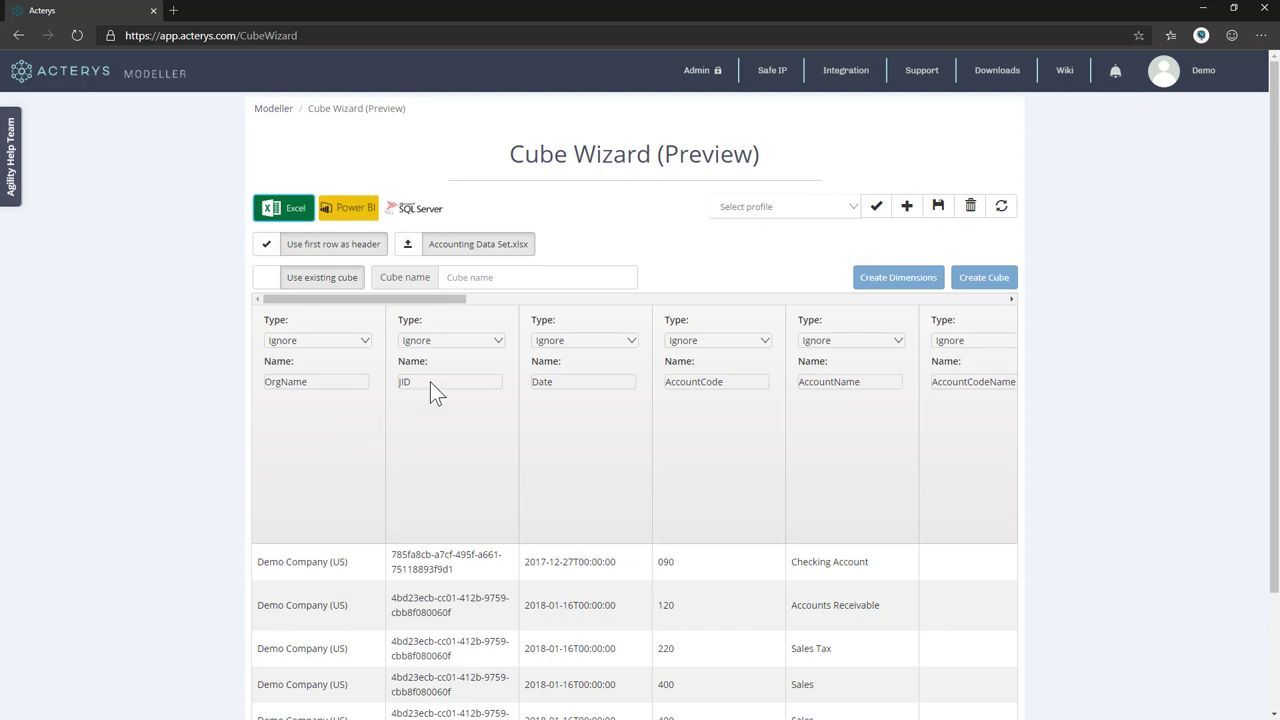
{"action": "left_click", "coordinate": [497, 280]}
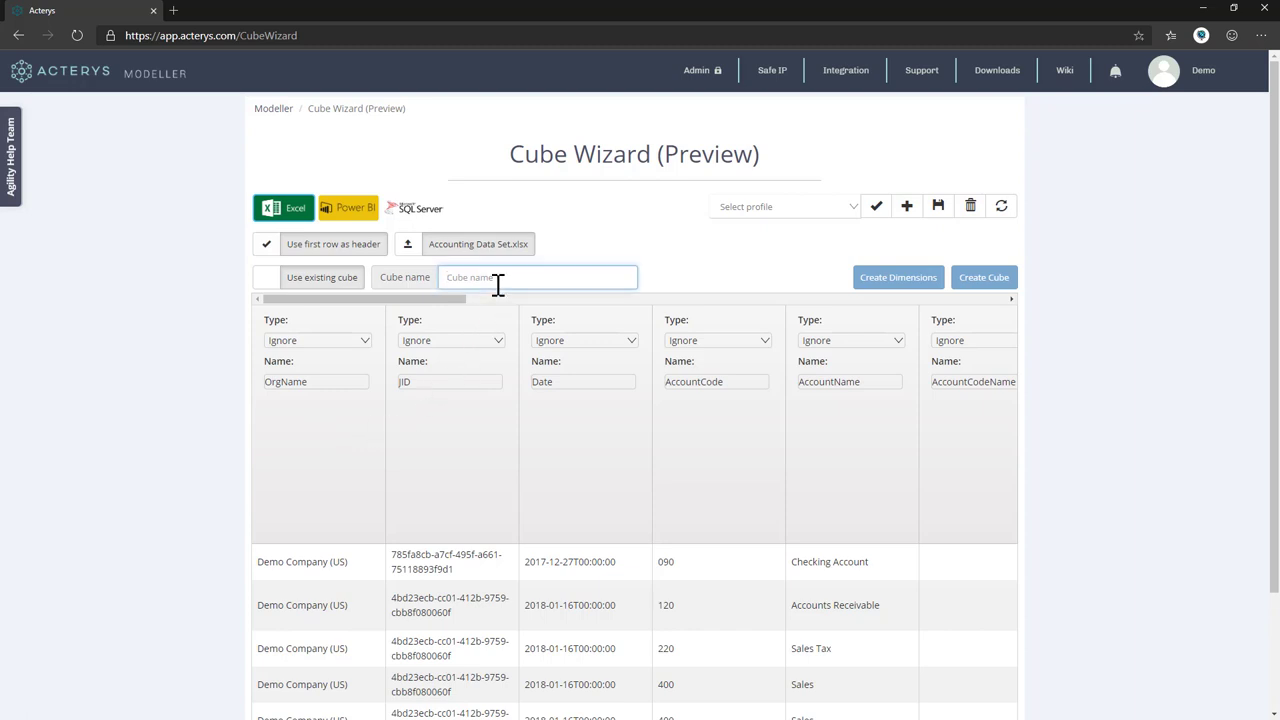
{"action": "type", "text": "Finace"}
{"action": "key", "text": "Left"}
{"action": "key", "text": "Left"}
{"action": "type", "text": "n"}
{"action": "left_click", "coordinate": [349, 467]}
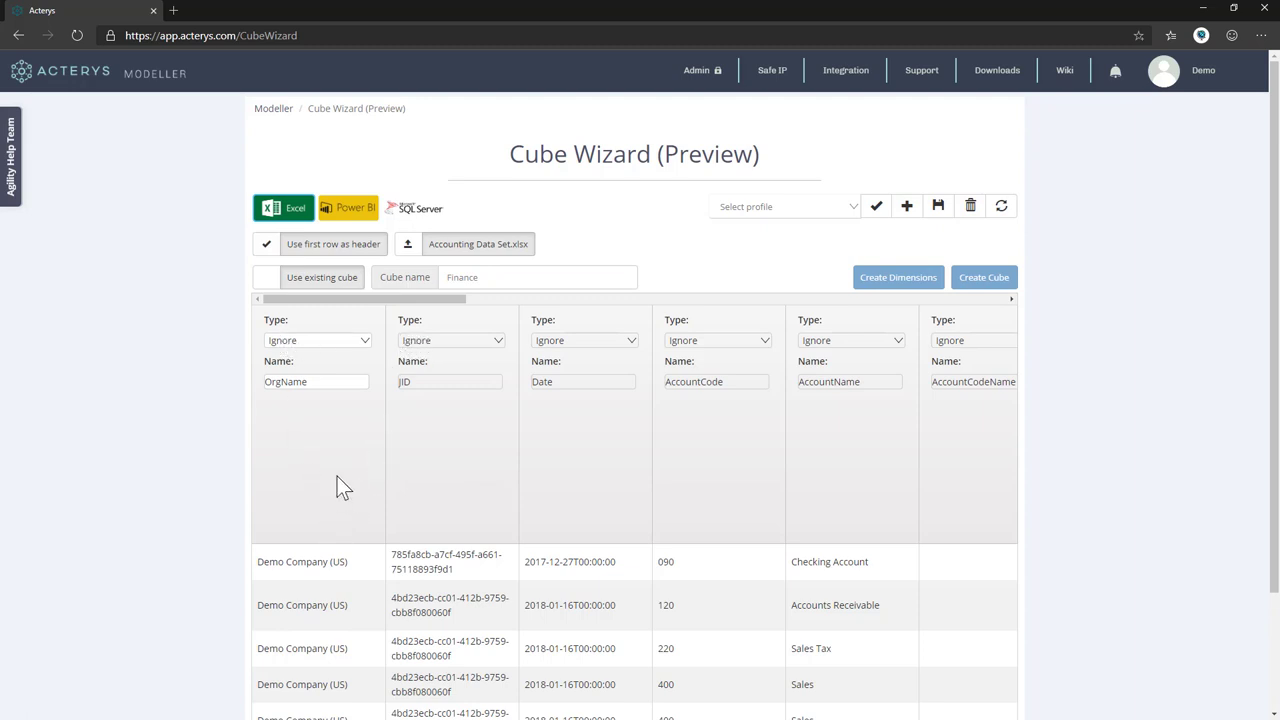
Make OrgName a Dimension and Date a Time column with Month granularity.
{"action": "left_click", "coordinate": [345, 338]}
{"action": "left_click", "coordinate": [320, 447]}
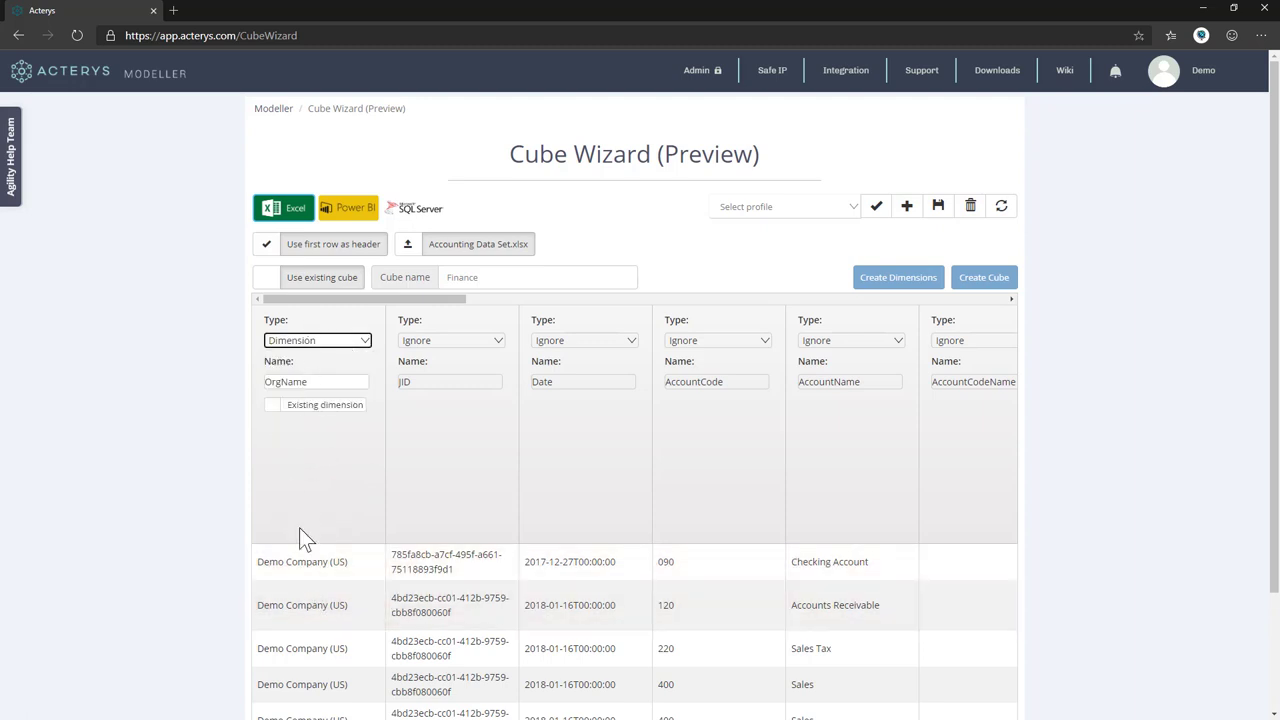
{"action": "left_click", "coordinate": [603, 340]}
{"action": "left_click", "coordinate": [580, 384]}
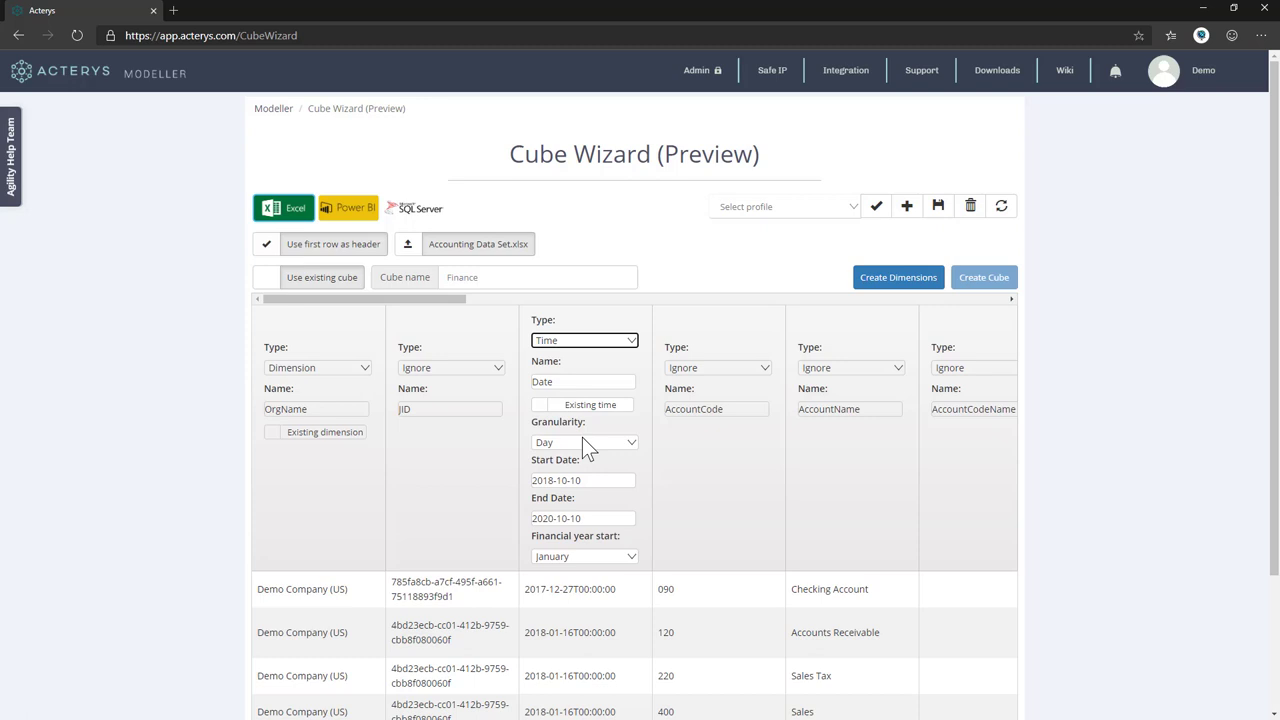
{"action": "left_click", "coordinate": [584, 442]}
{"action": "left_click", "coordinate": [583, 487]}
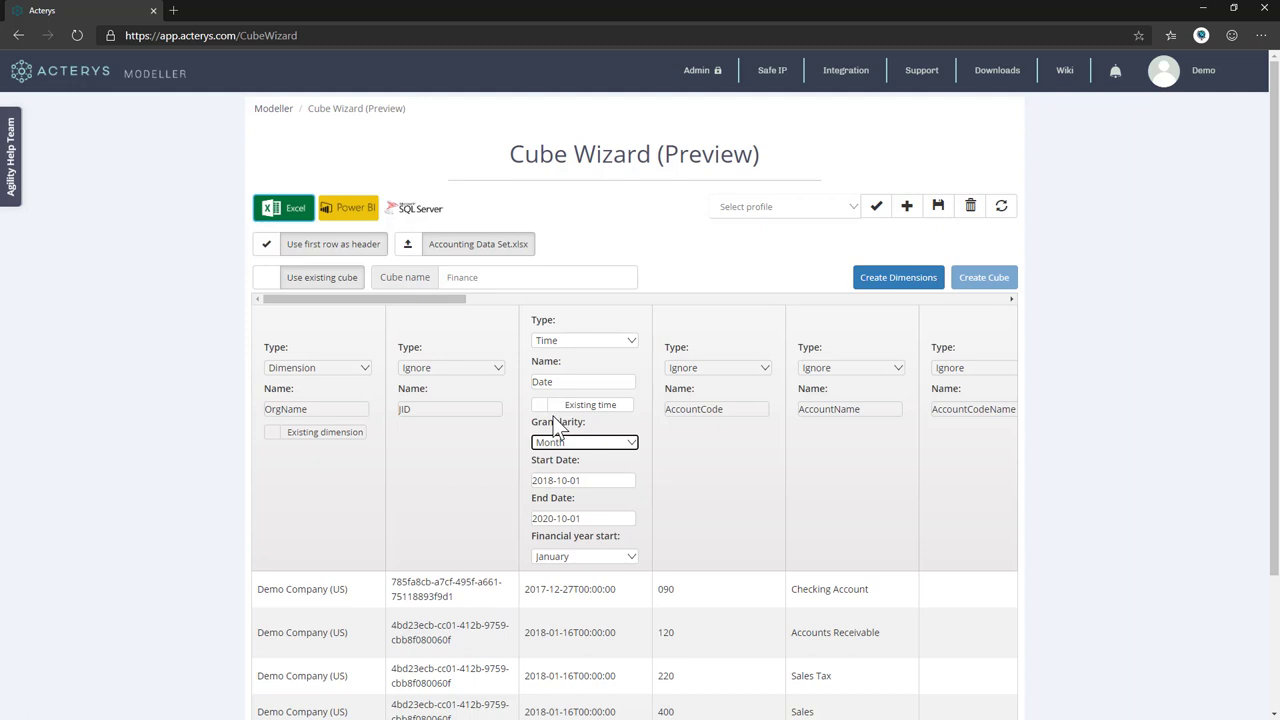
Set the Date range to 2016-10-01 through 2022-10-01 with financial year starting July.
{"action": "left_click", "coordinate": [602, 482]}
{"action": "left_click", "coordinate": [635, 501]}
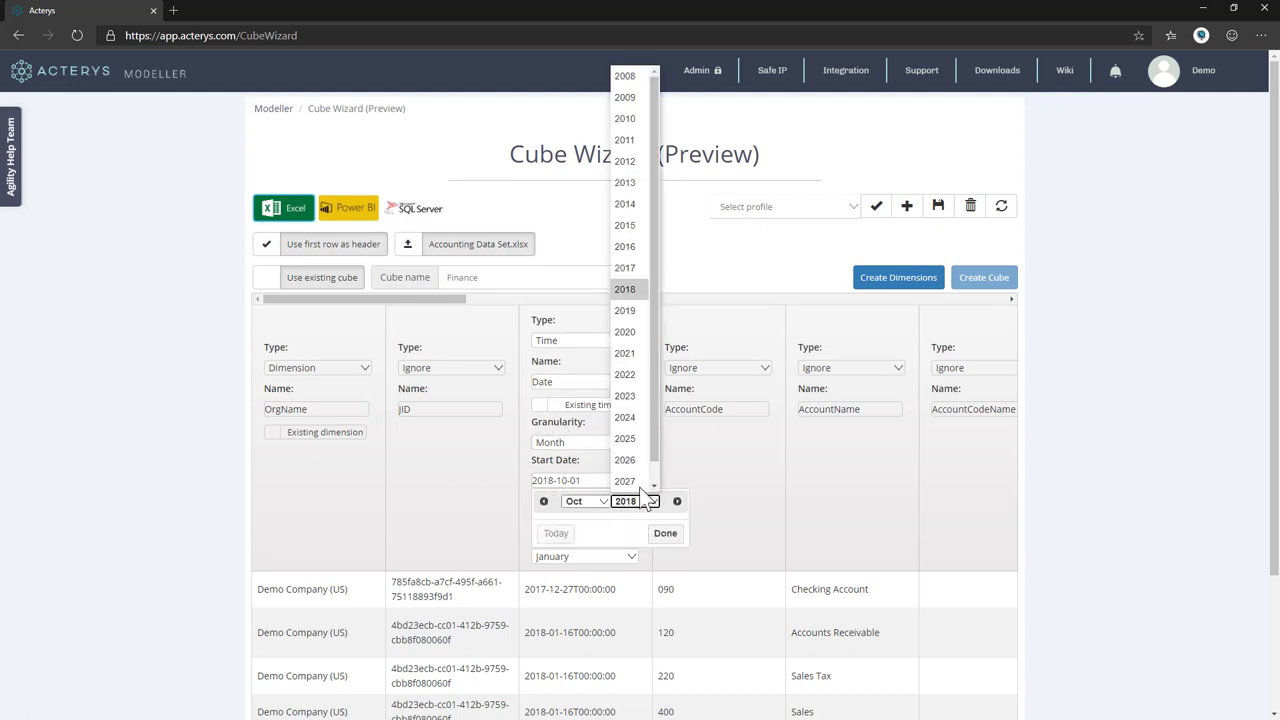
{"action": "left_click", "coordinate": [638, 252]}
{"action": "left_click", "coordinate": [666, 535]}
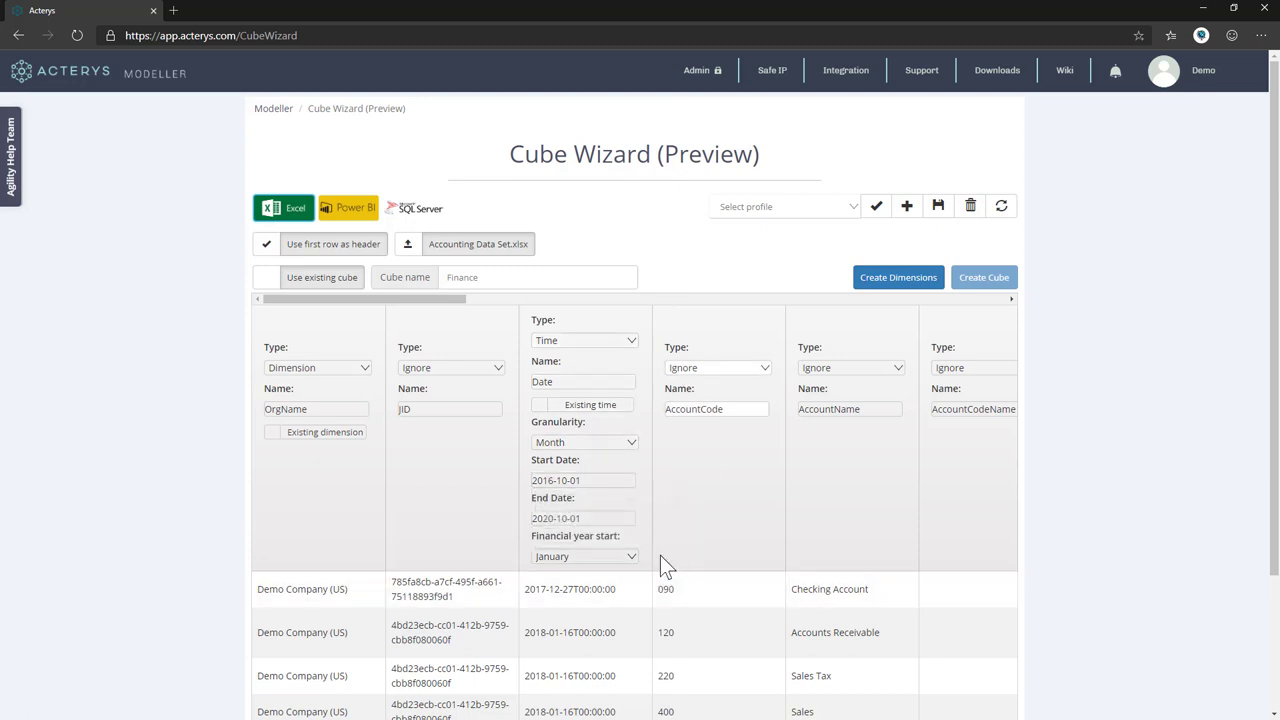
{"action": "left_click", "coordinate": [600, 519]}
{"action": "left_click", "coordinate": [635, 539]}
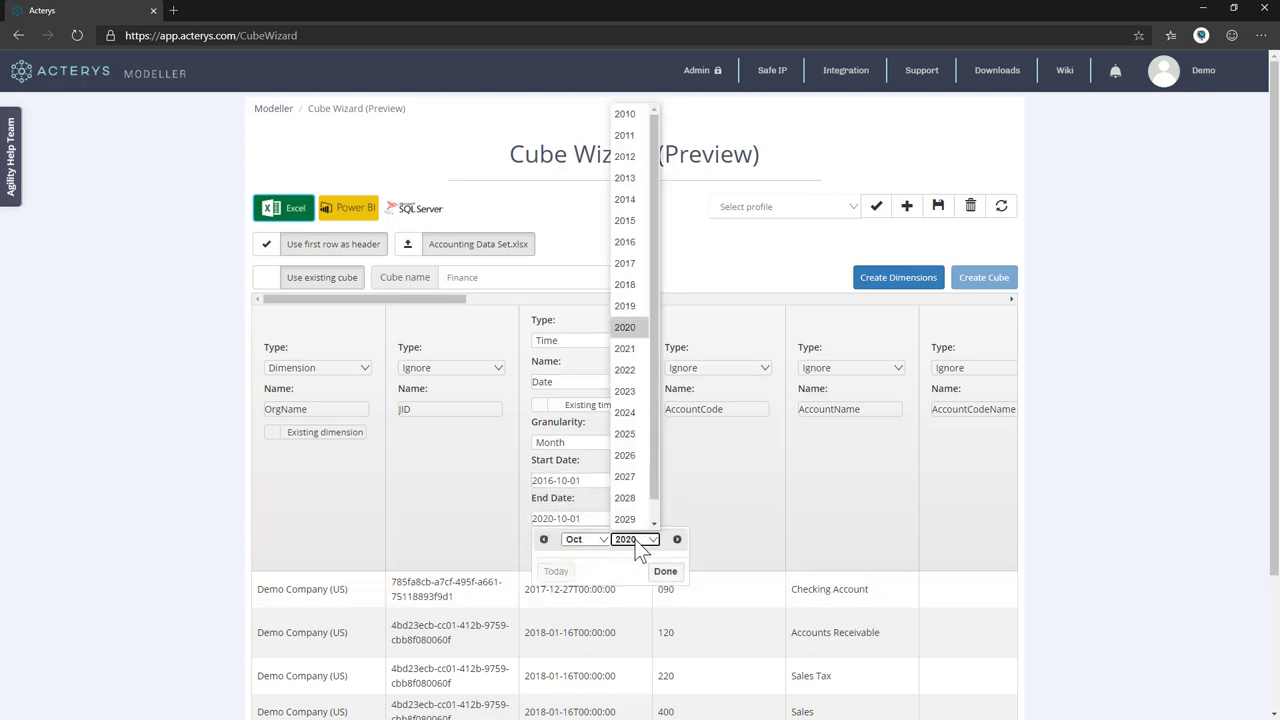
{"action": "left_click", "coordinate": [625, 369]}
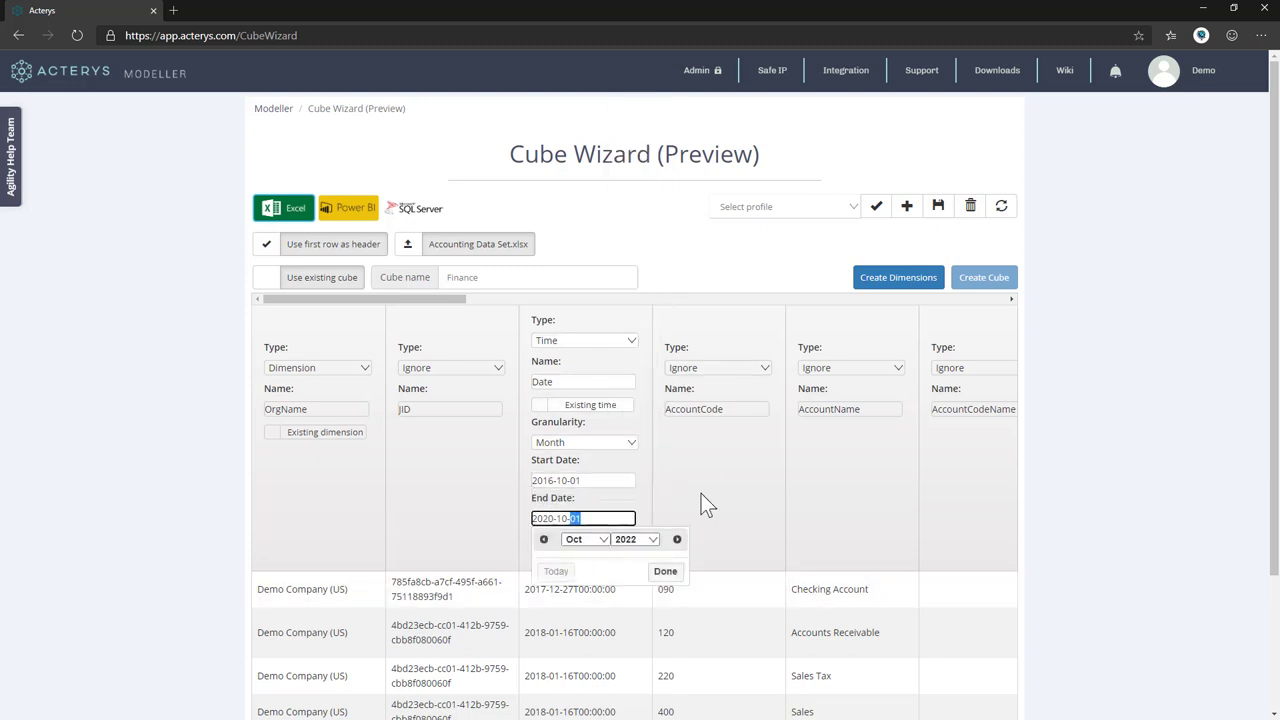
{"action": "left_click", "coordinate": [665, 571]}
{"action": "left_click", "coordinate": [590, 557]}
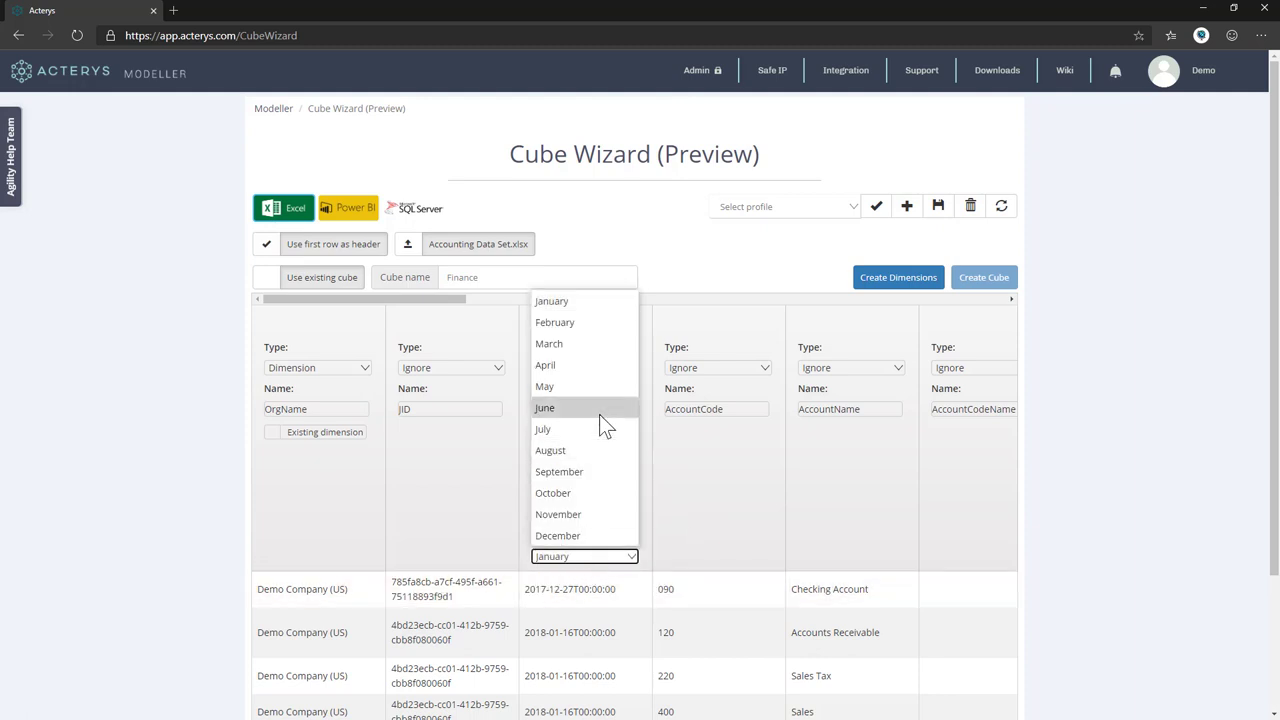
{"action": "left_click", "coordinate": [582, 448]}
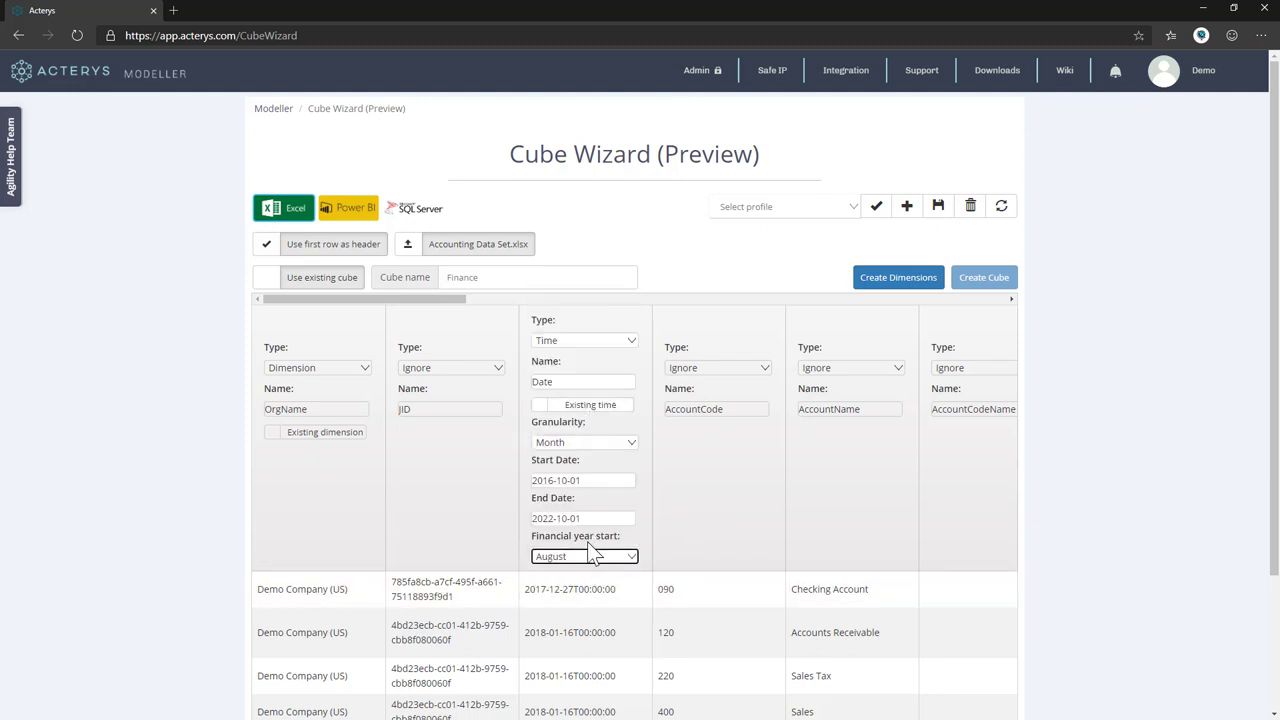
{"action": "left_click", "coordinate": [591, 556]}
{"action": "left_click", "coordinate": [571, 430]}
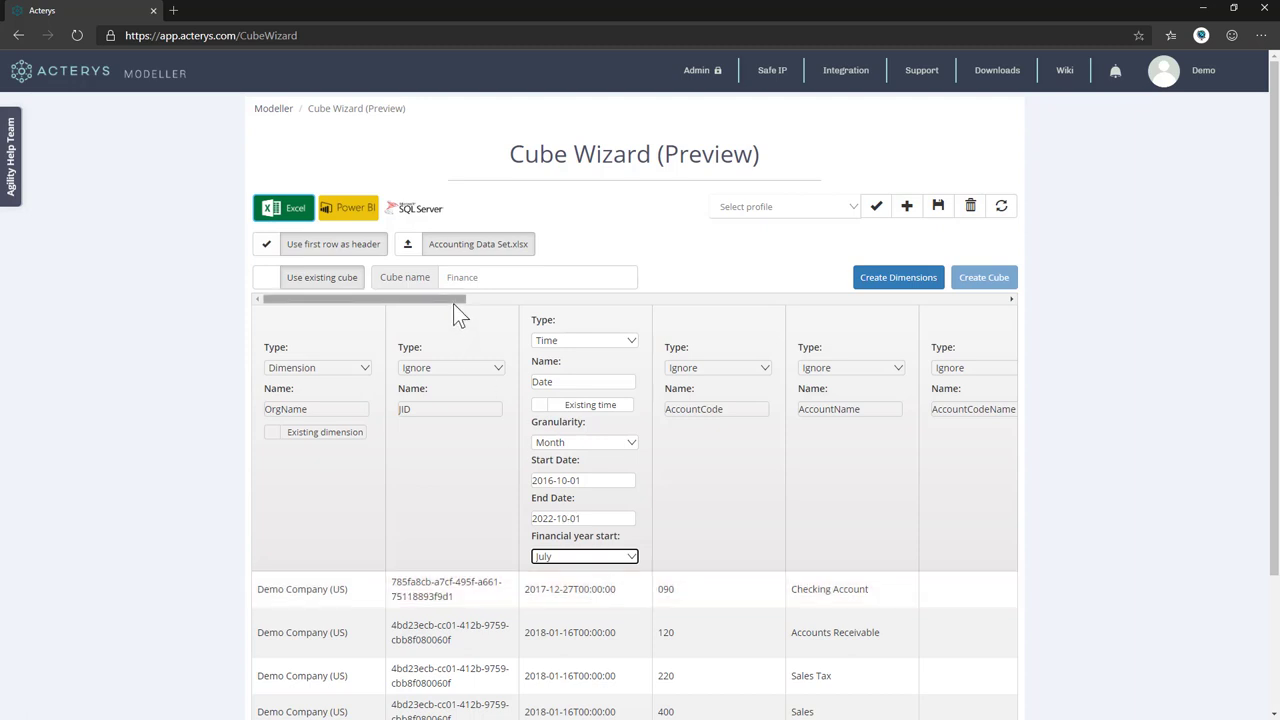
Make AccountName a Dimension and AccountCode an attribute of AccountName.
{"action": "left_click_drag", "start_coordinate": [455, 303], "coordinate": [490, 300]}
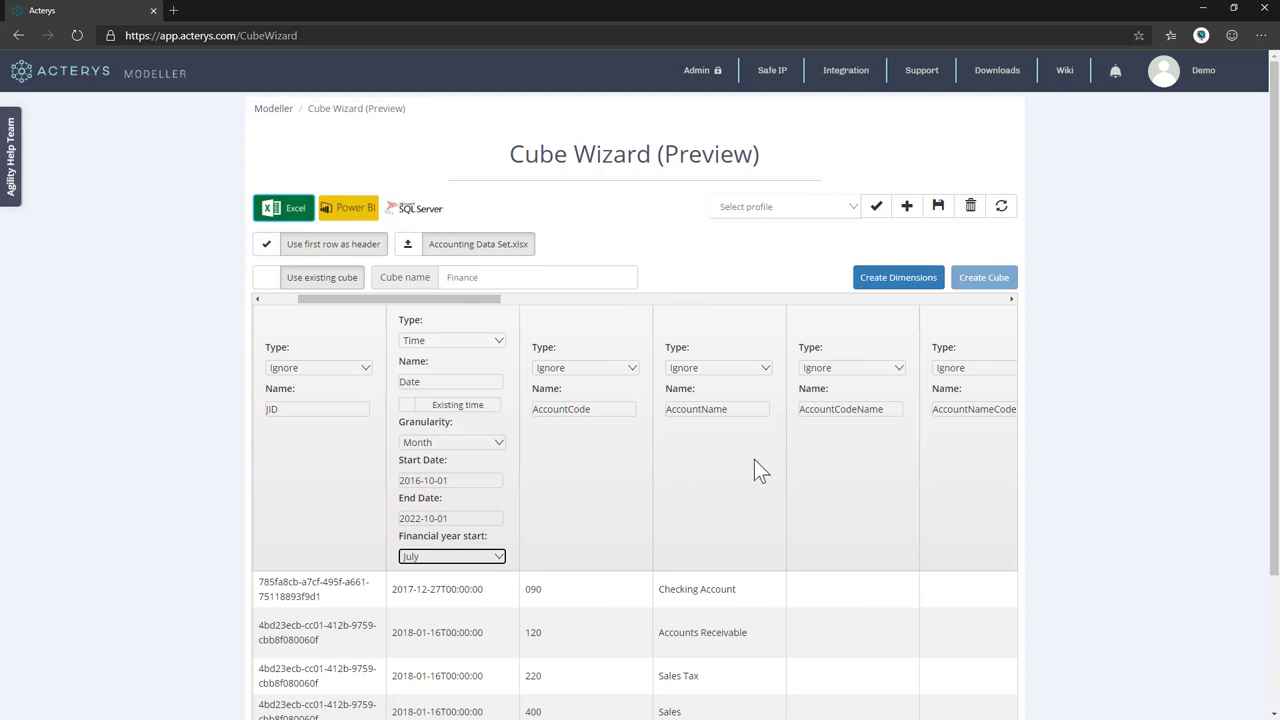
{"action": "left_click", "coordinate": [720, 368]}
{"action": "left_click", "coordinate": [700, 474]}
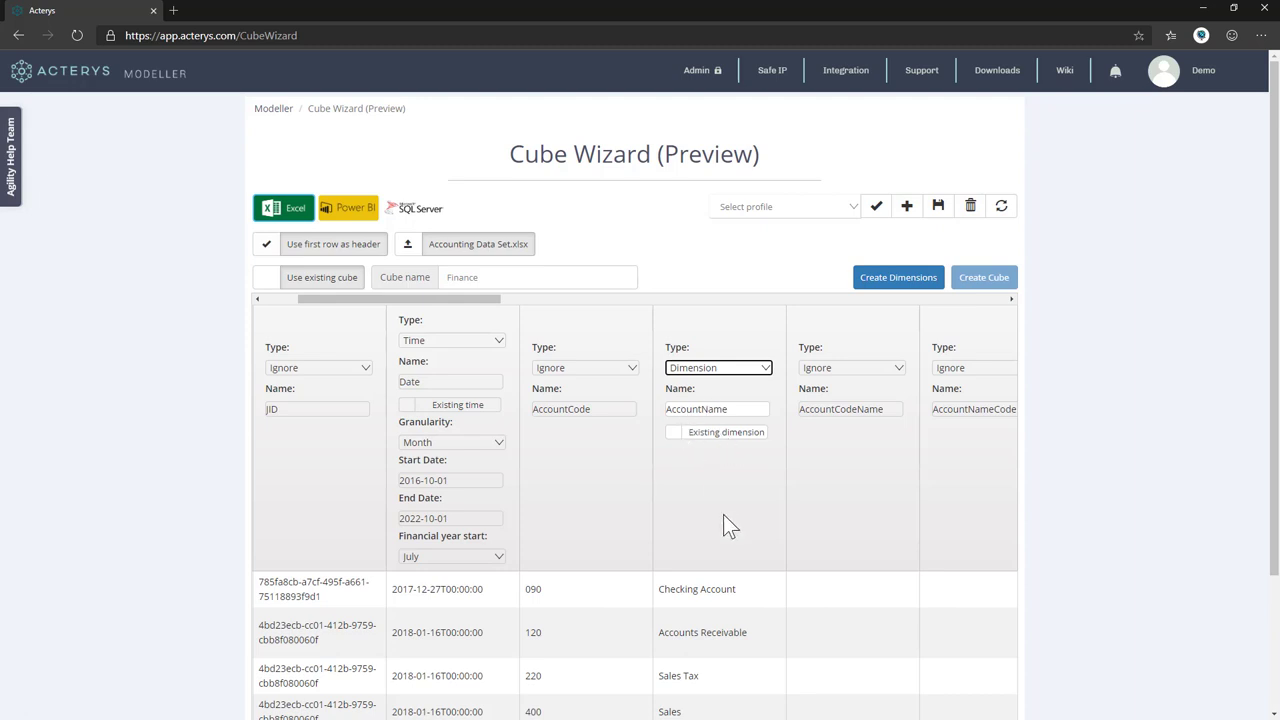
{"action": "left_click", "coordinate": [571, 367]}
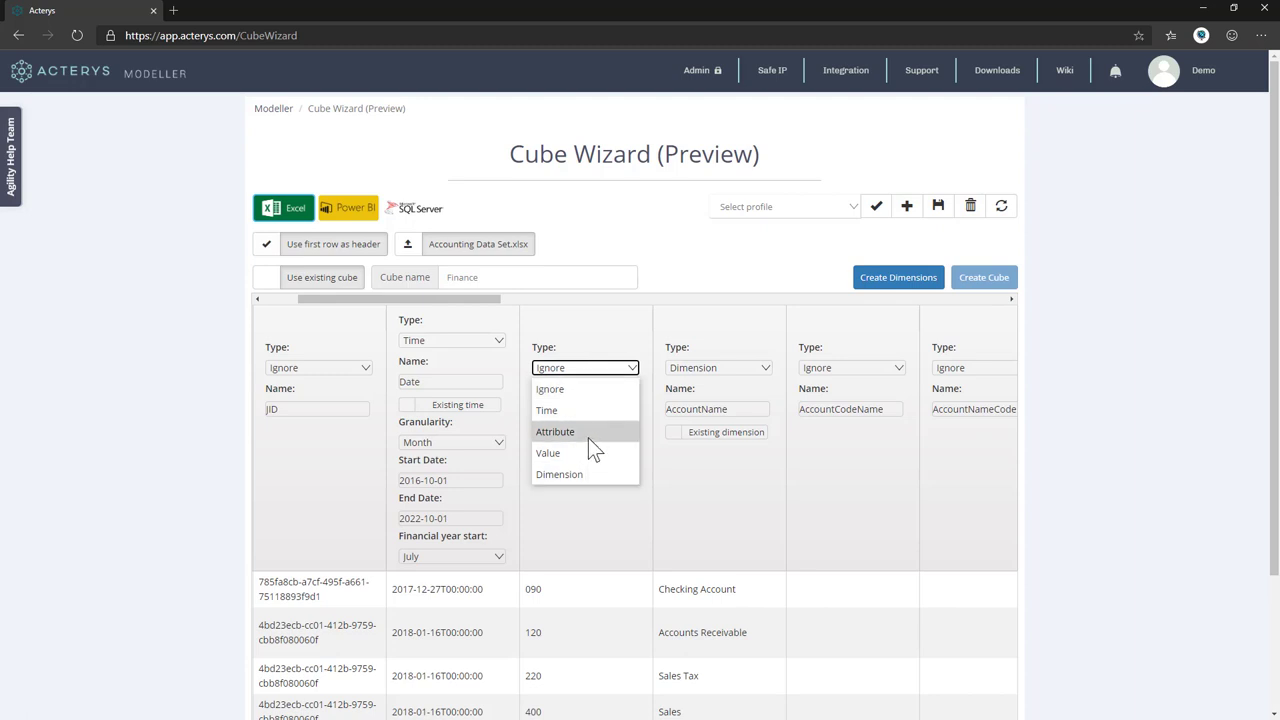
{"action": "left_click", "coordinate": [588, 436]}
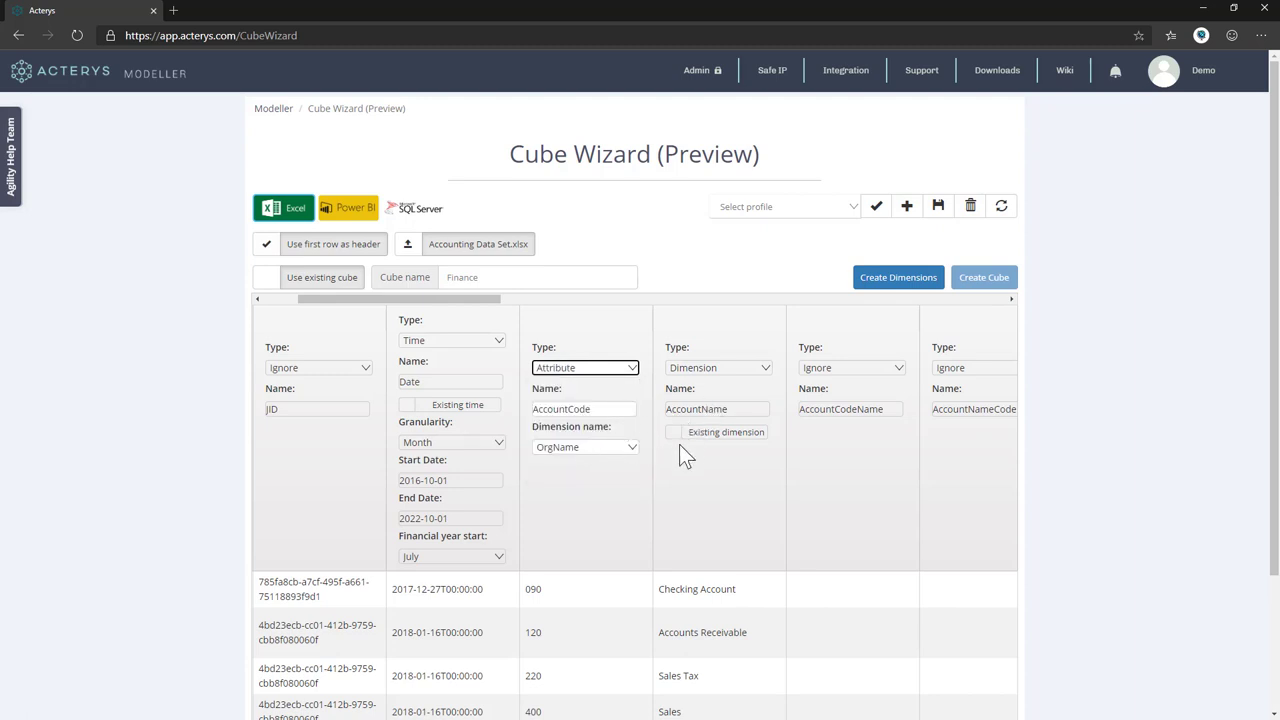
{"action": "left_click", "coordinate": [615, 448]}
{"action": "left_click", "coordinate": [566, 511]}
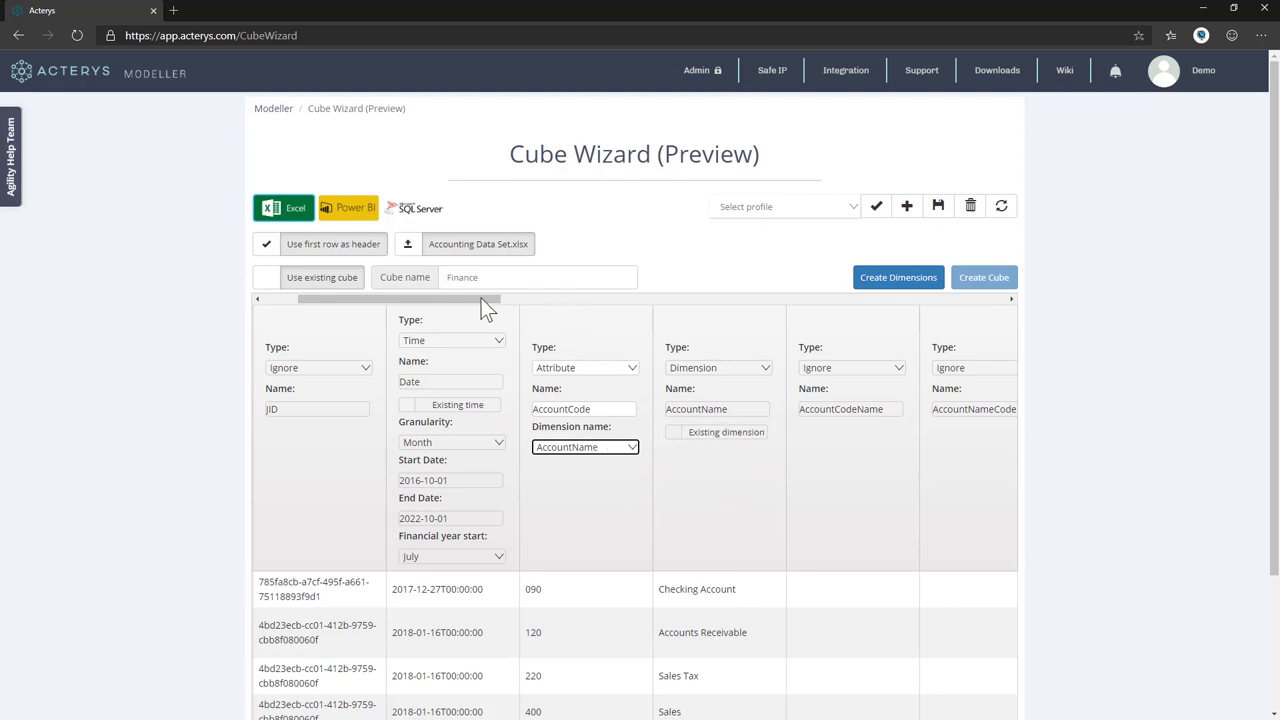
Make AccountClass an attribute of the AccountName dimension.
{"action": "left_click_drag", "start_coordinate": [481, 298], "coordinate": [660, 306]}
{"action": "left_click", "coordinate": [686, 369]}
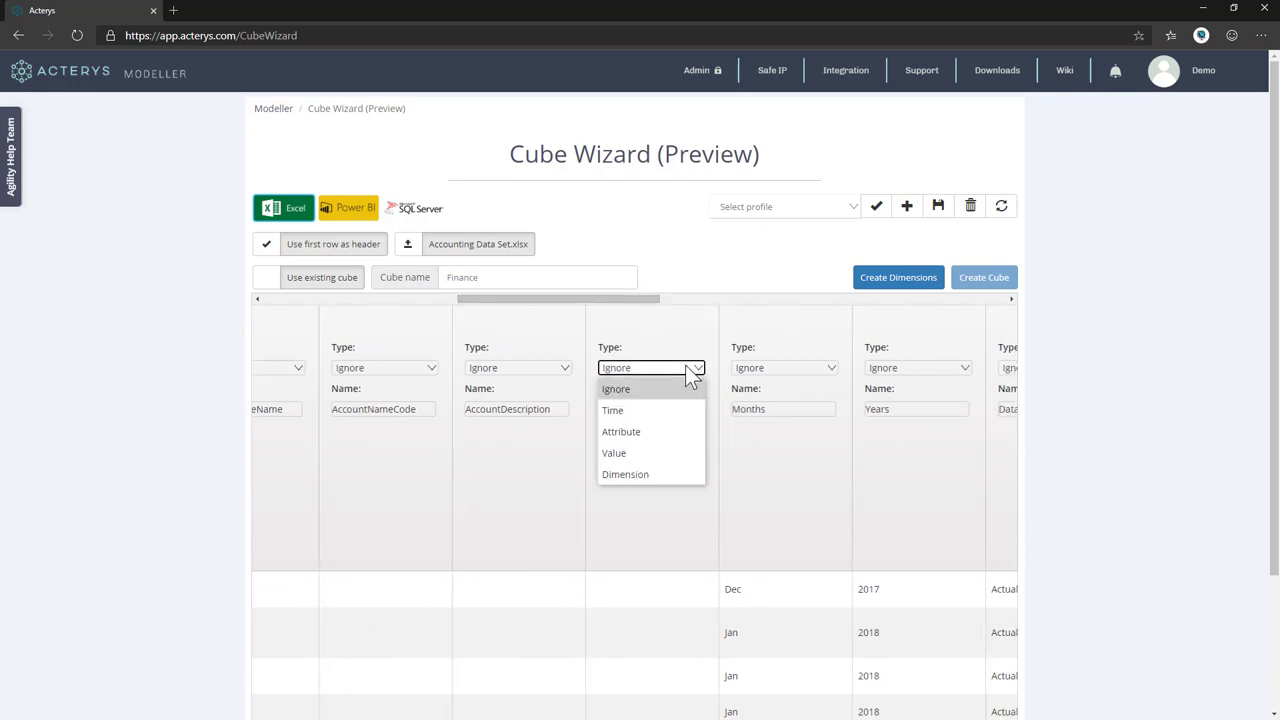
{"action": "left_click", "coordinate": [665, 434]}
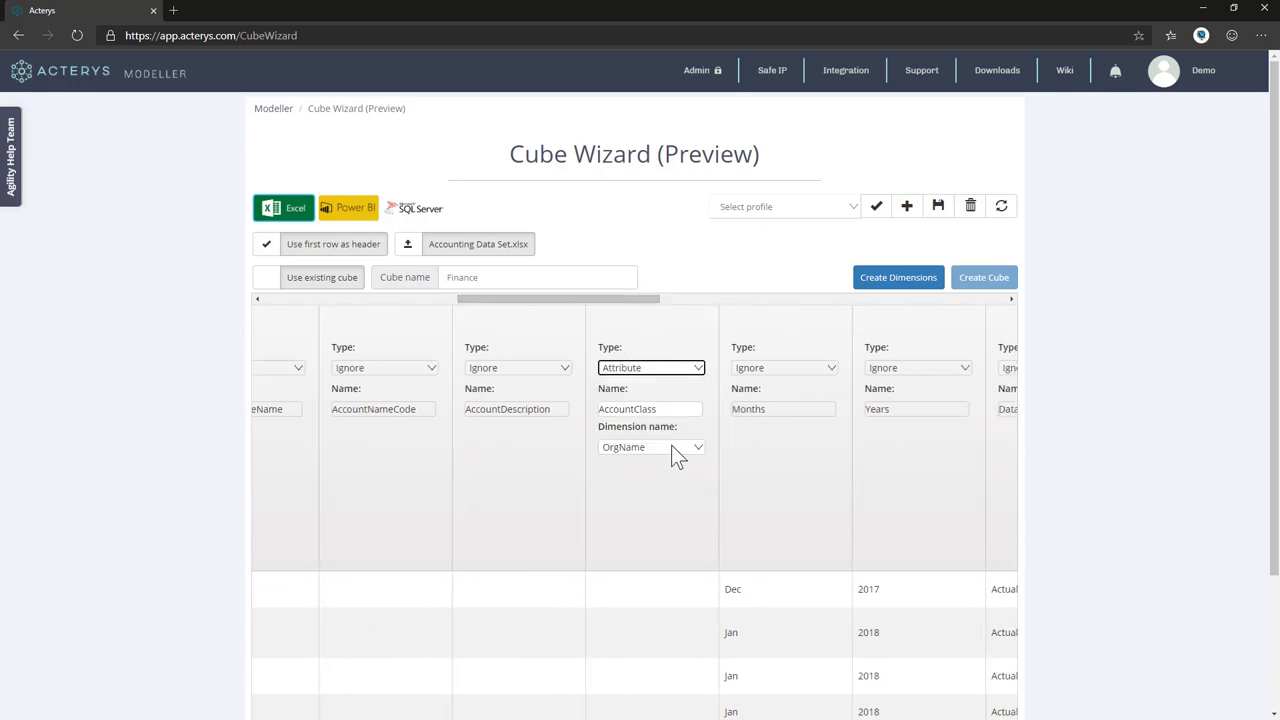
{"action": "left_click", "coordinate": [671, 445]}
{"action": "left_click", "coordinate": [641, 512]}
Make Datatype a Dimension and Value the cube's values, then request Create Cube.
{"action": "left_click_drag", "start_coordinate": [610, 300], "coordinate": [714, 304]}
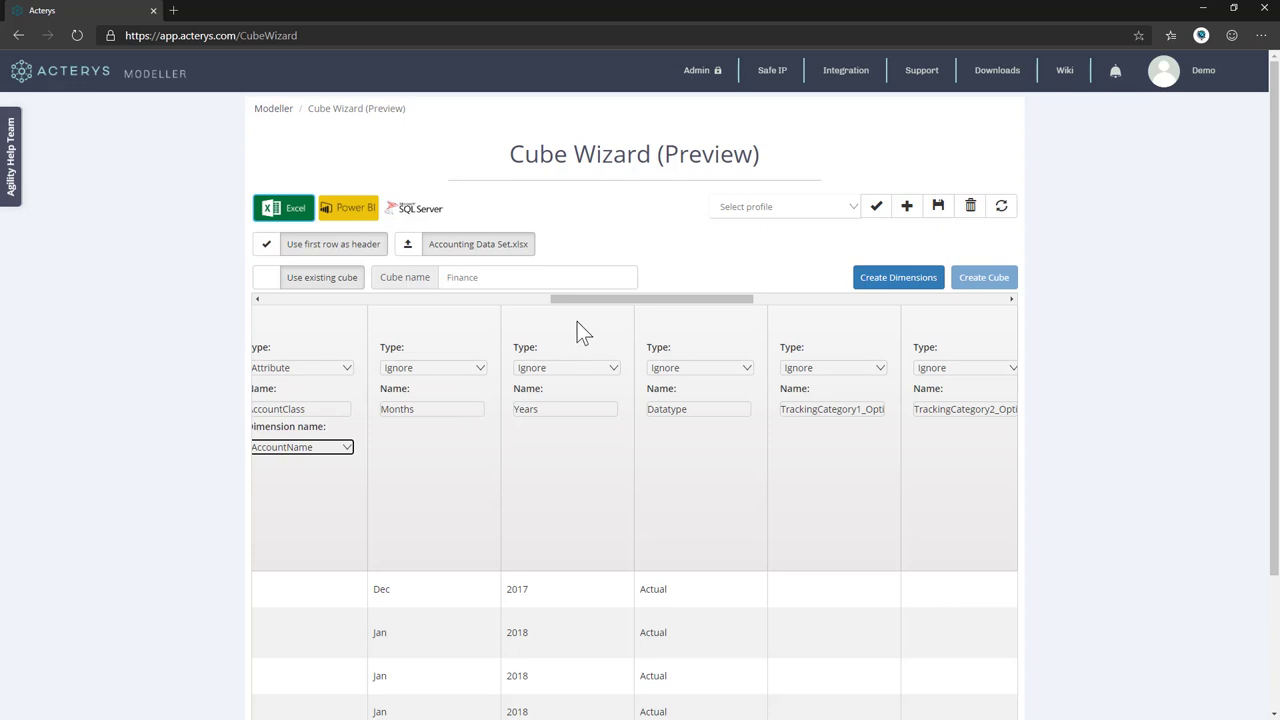
{"action": "left_click_drag", "start_coordinate": [604, 300], "coordinate": [635, 300]}
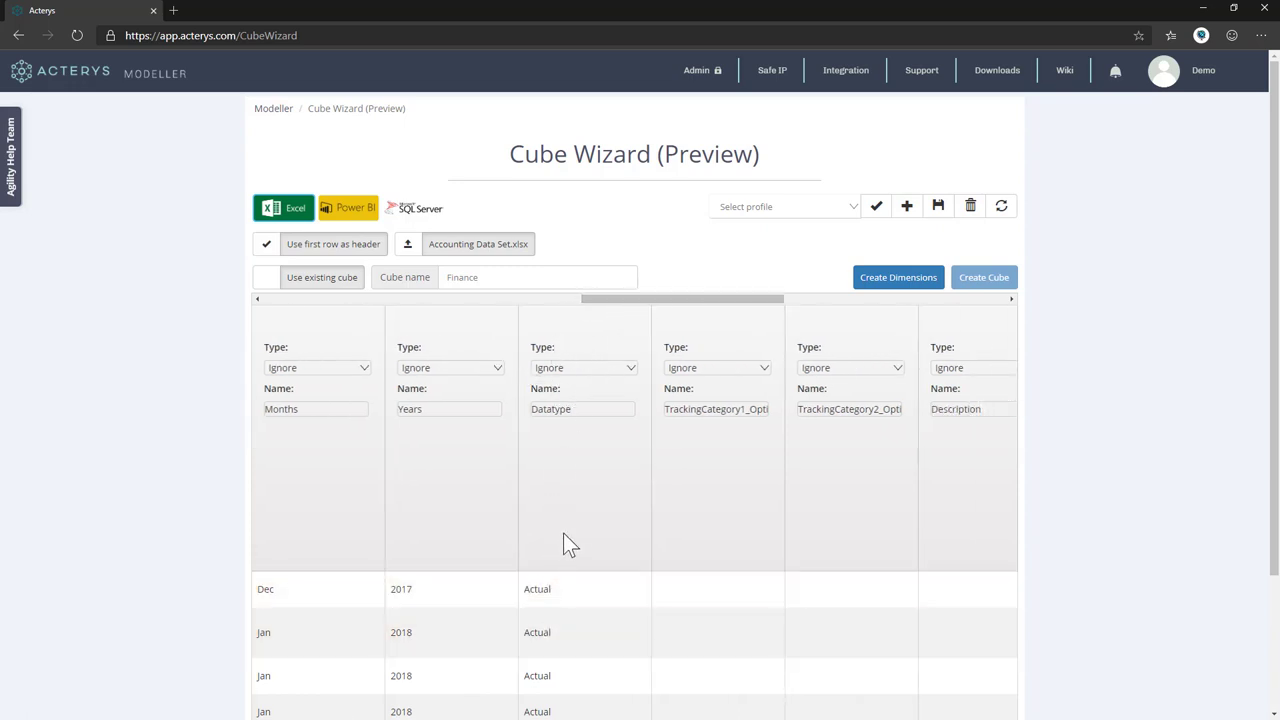
{"action": "left_click", "coordinate": [594, 369]}
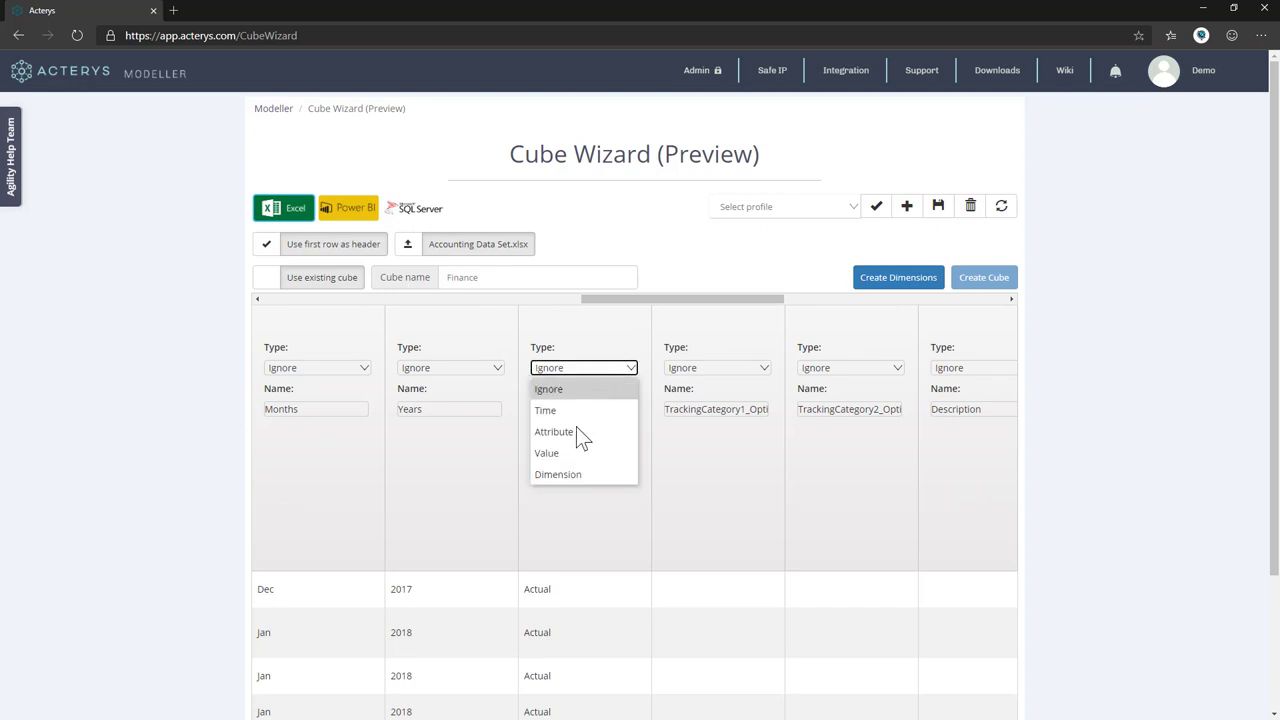
{"action": "left_click", "coordinate": [571, 475]}
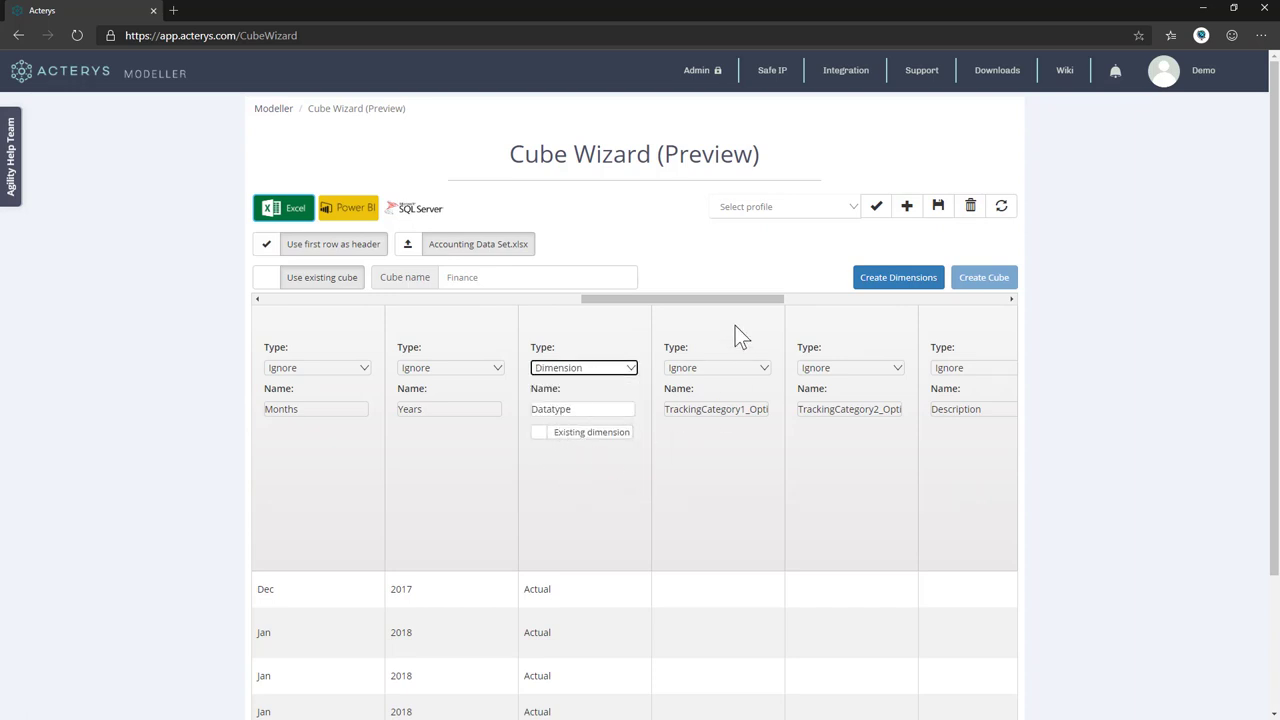
{"action": "left_click_drag", "start_coordinate": [726, 298], "coordinate": [851, 290]}
{"action": "left_click", "coordinate": [691, 368]}
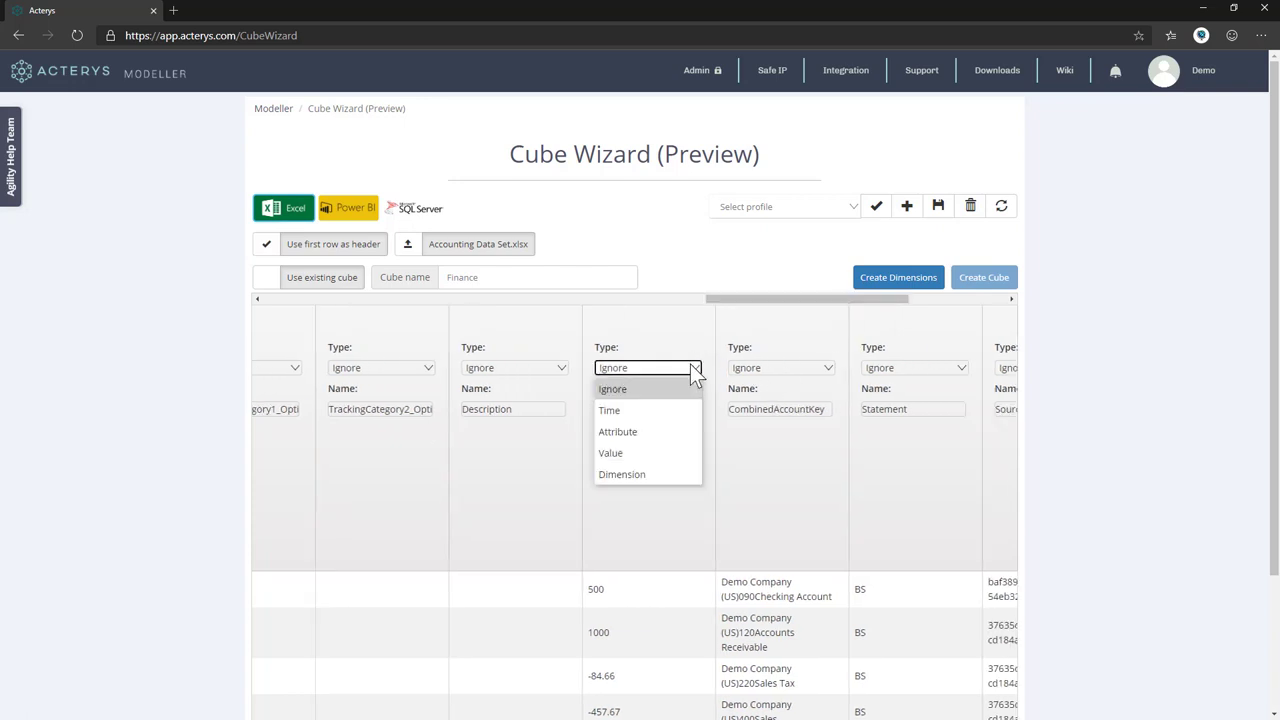
{"action": "left_click", "coordinate": [620, 453]}
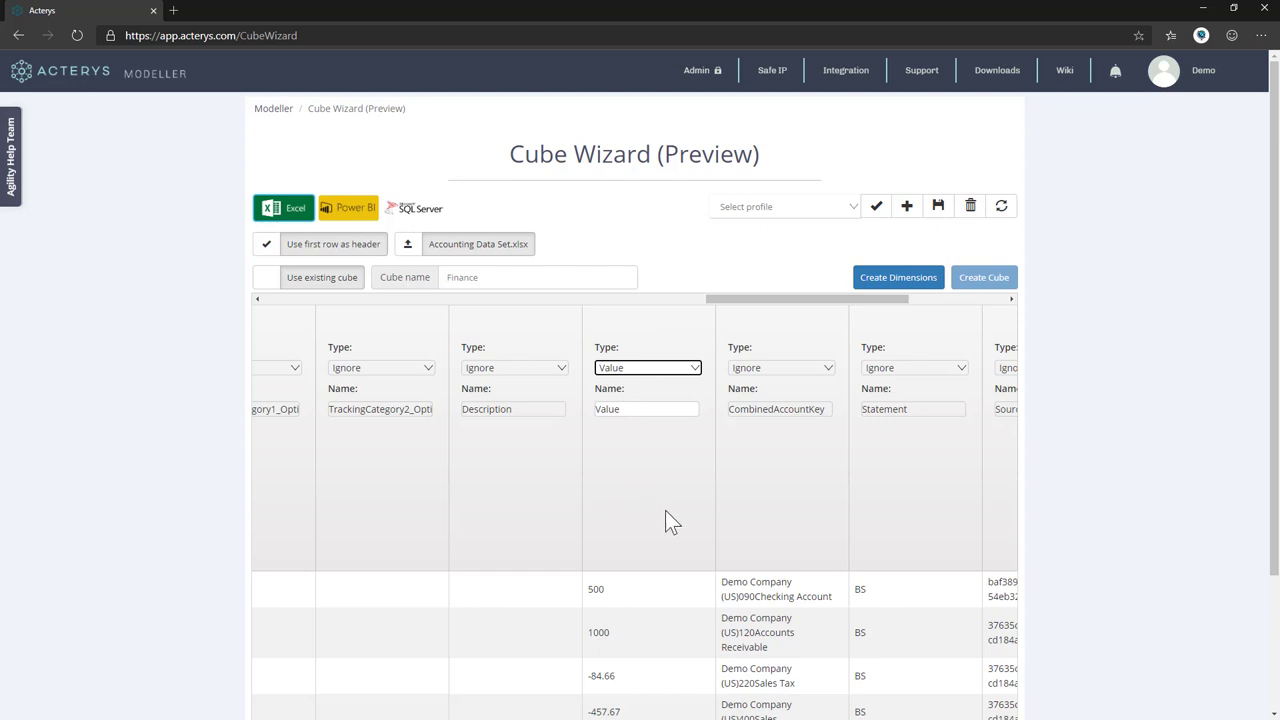
{"action": "left_click", "coordinate": [990, 279]}
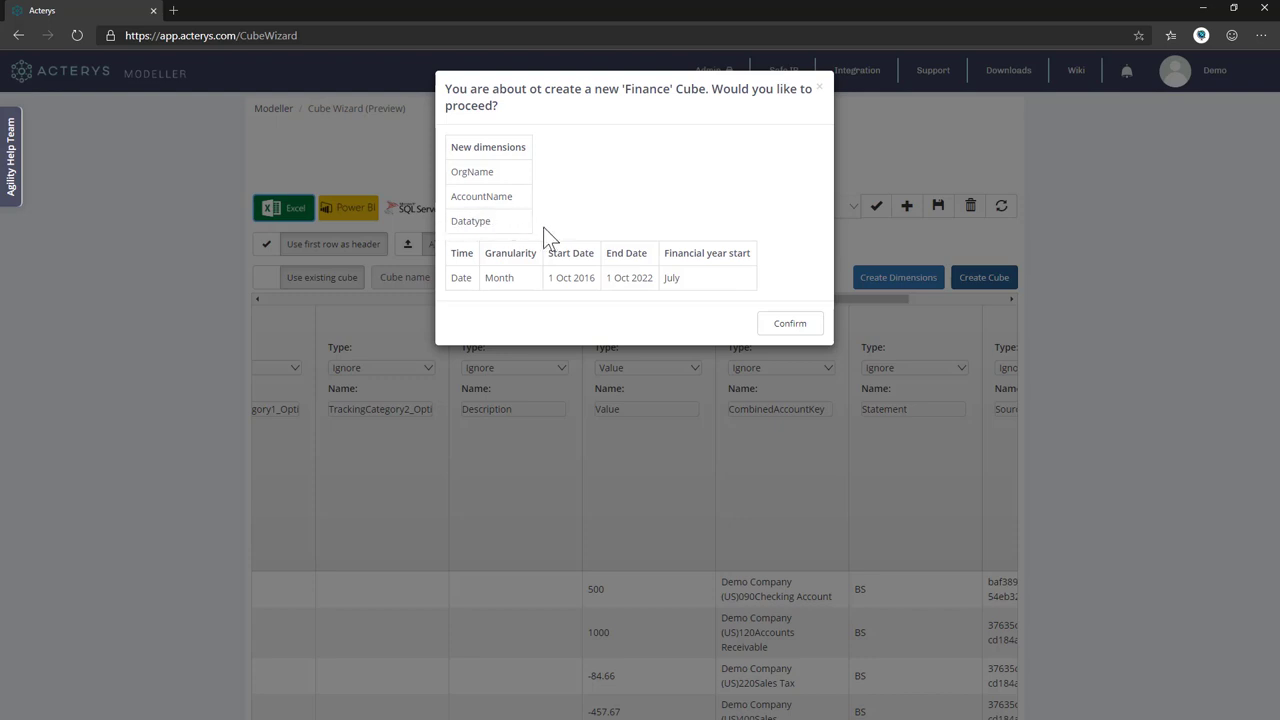
Confirm creation of the Finance cube.
{"action": "left_click", "coordinate": [808, 328]}
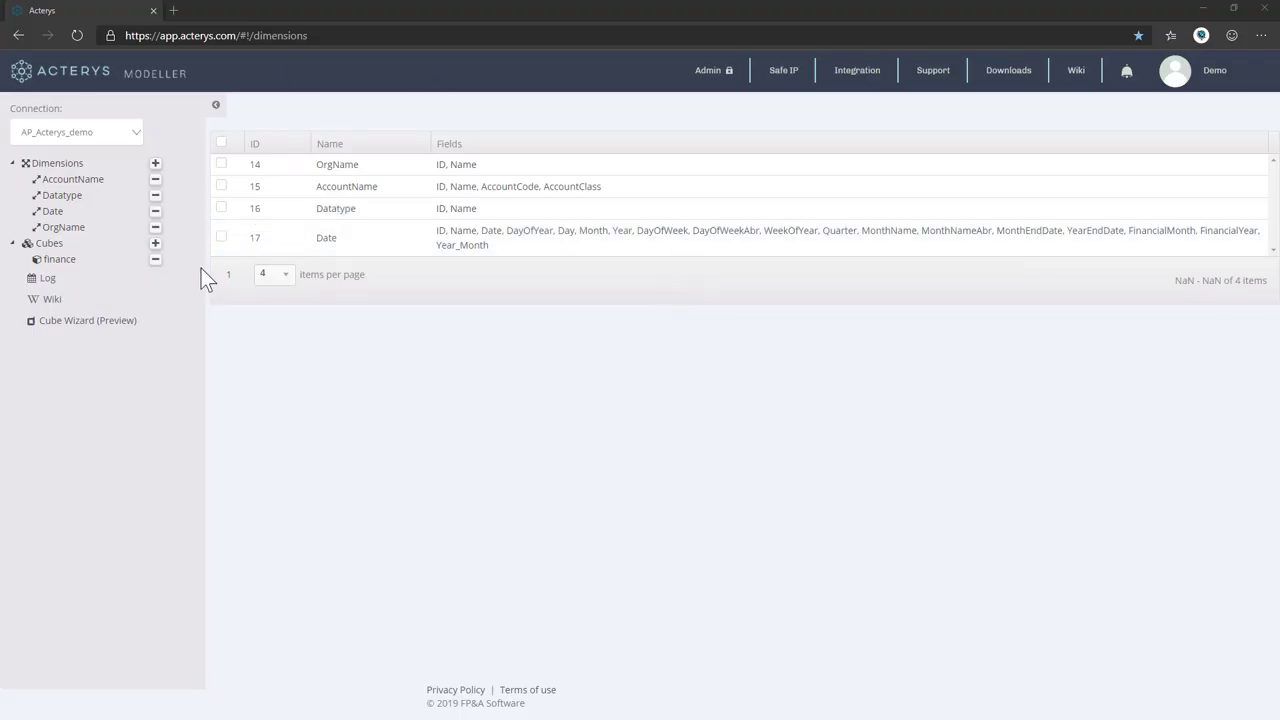
Open the finance cube's details and select its write-back table name CUBE_finance_WB.
{"action": "left_click", "coordinate": [67, 262]}
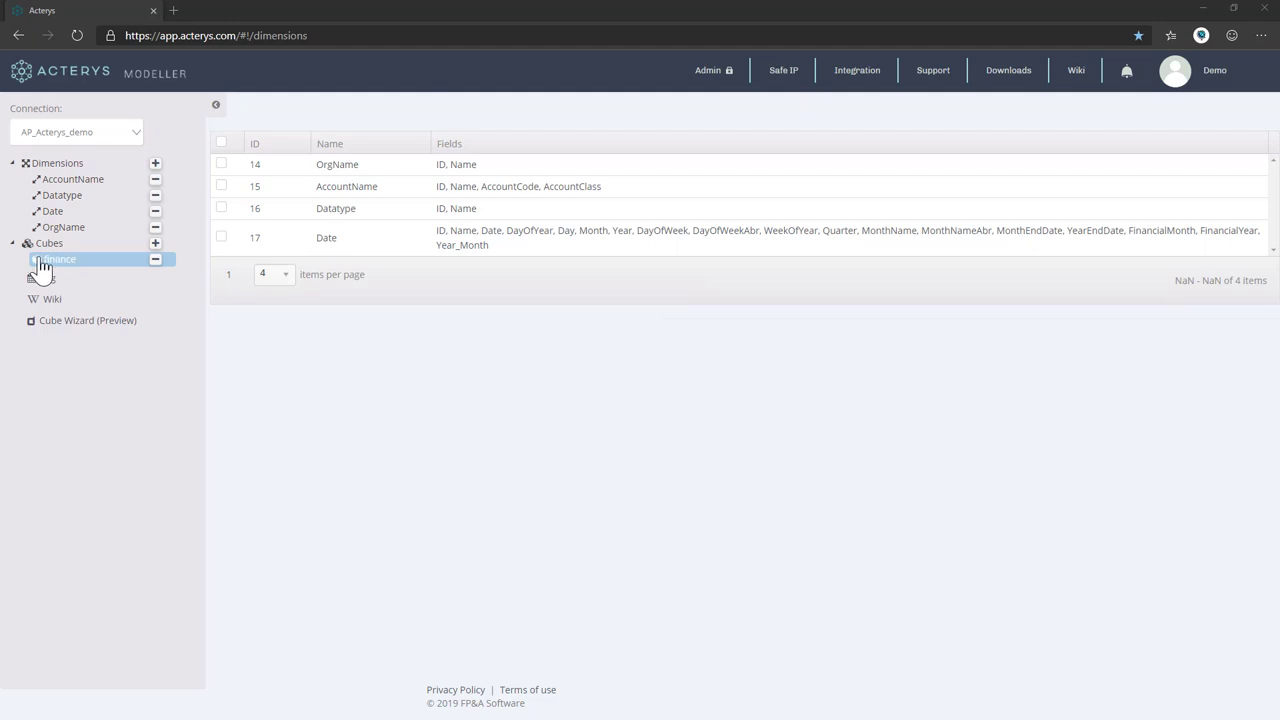
{"action": "left_click", "coordinate": [42, 262]}
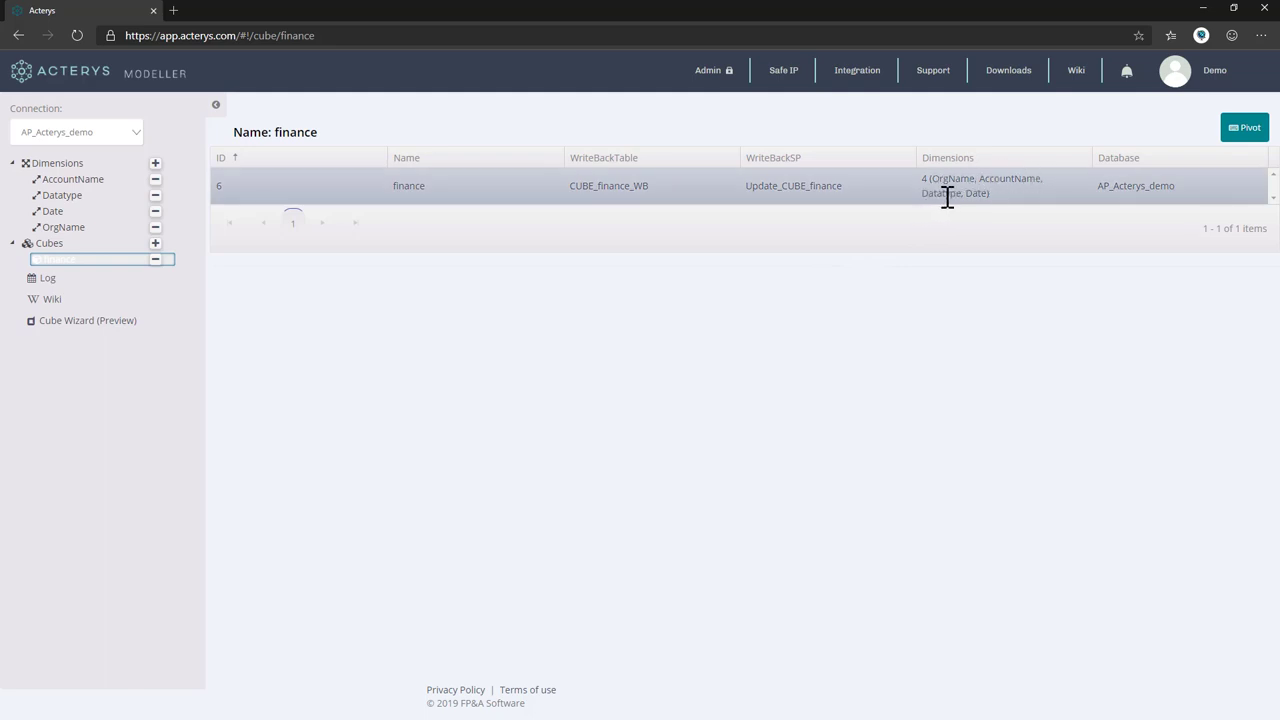
{"action": "left_click_drag", "start_coordinate": [672, 192], "coordinate": [568, 187]}
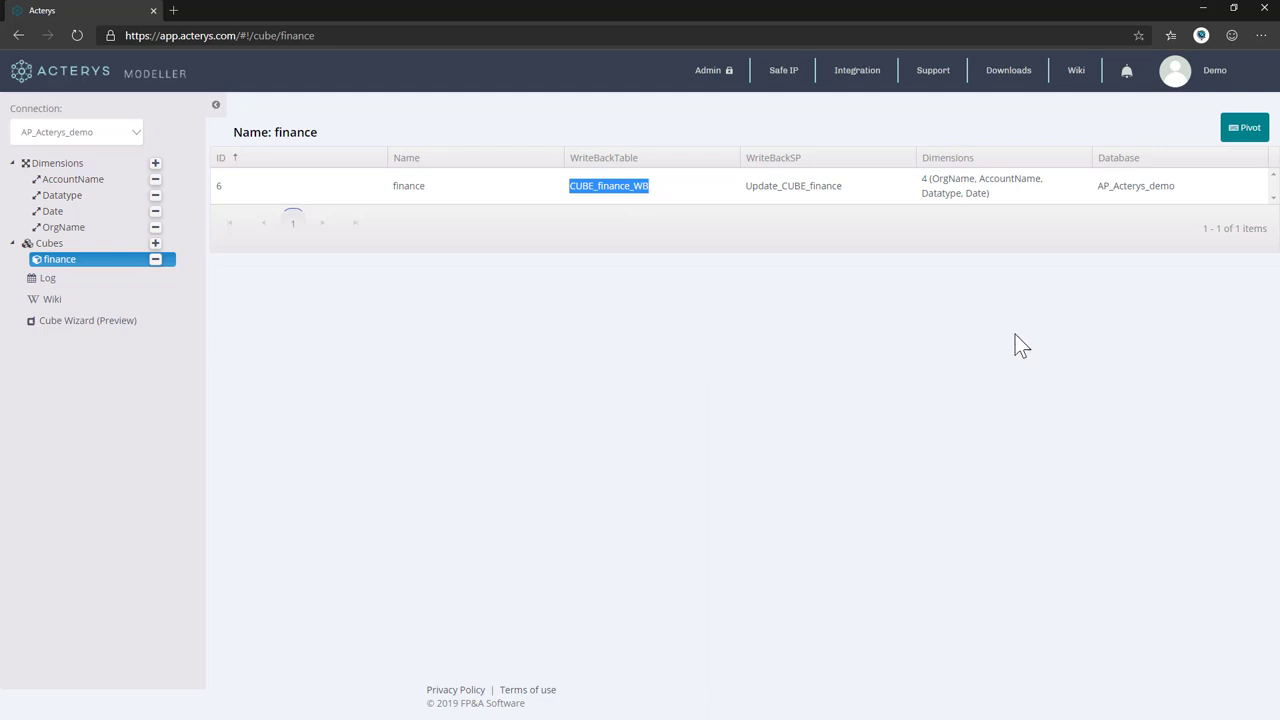
Preview cube amounts in a pivot with Datatype as columns and Account Name as rows, then open the Datatype dimension.
{"action": "left_click", "coordinate": [1244, 128]}
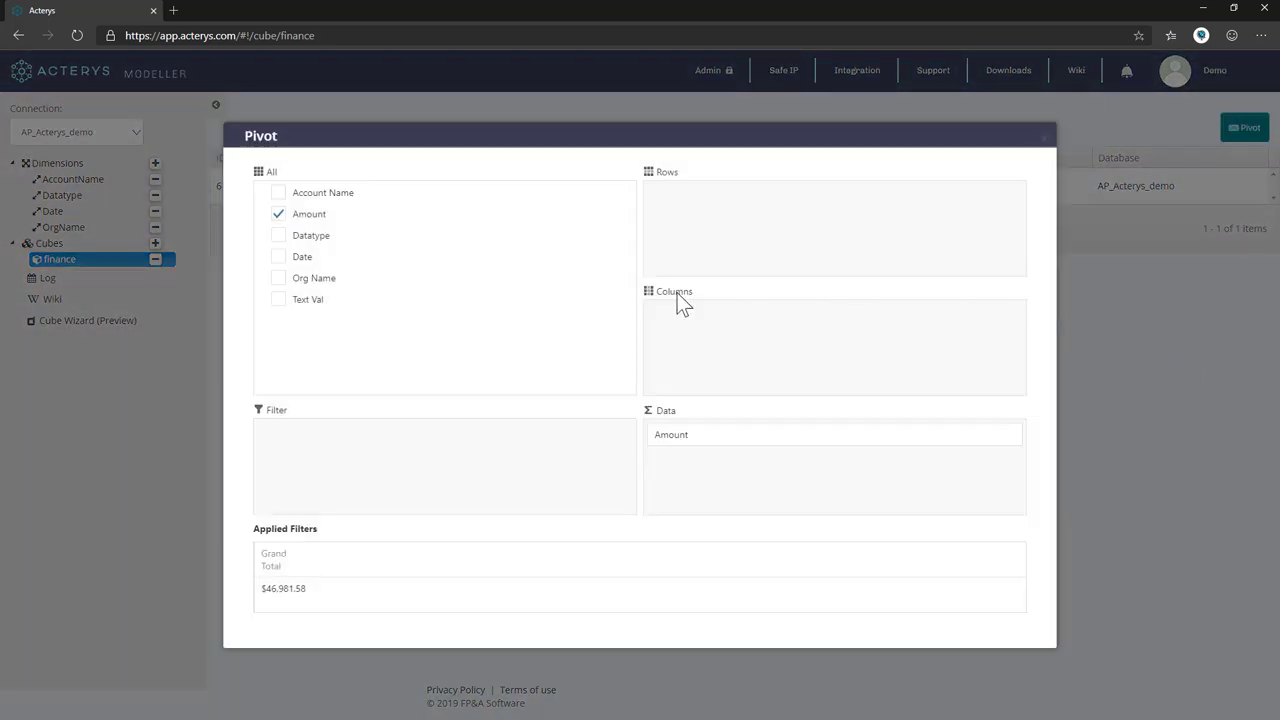
{"action": "left_click_drag", "start_coordinate": [322, 237], "coordinate": [779, 325]}
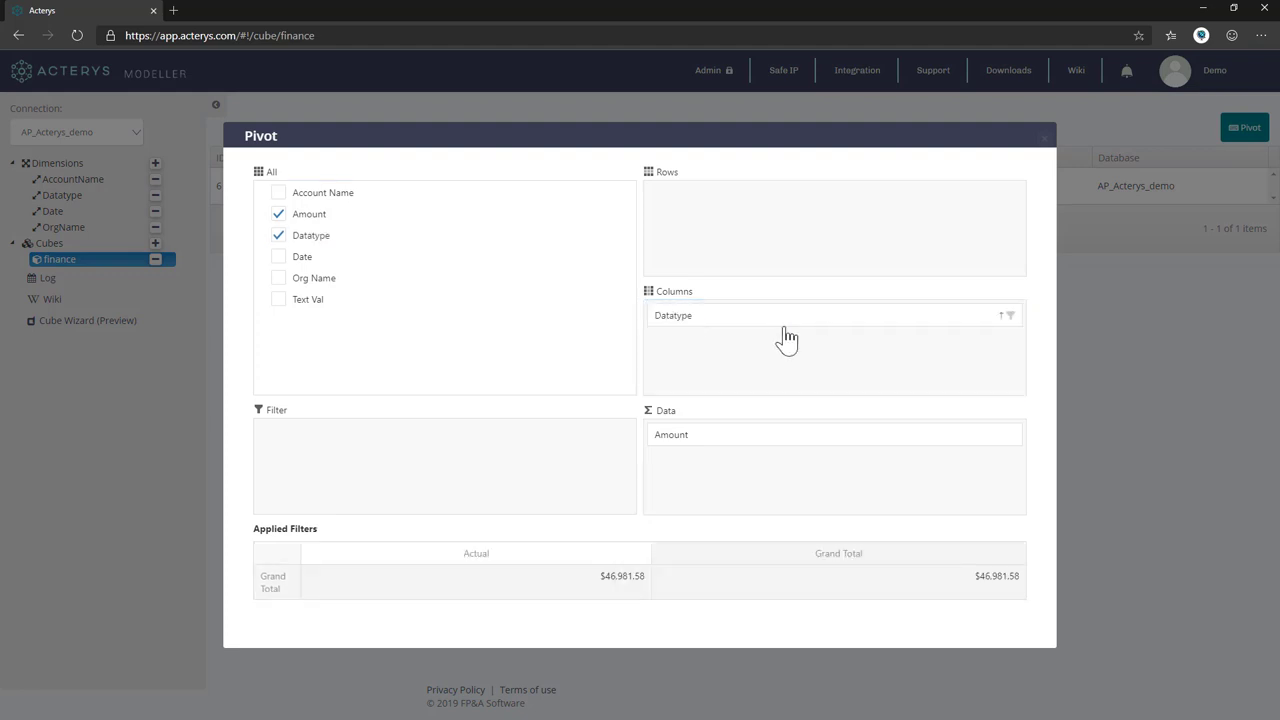
{"action": "left_click_drag", "start_coordinate": [325, 203], "coordinate": [820, 255]}
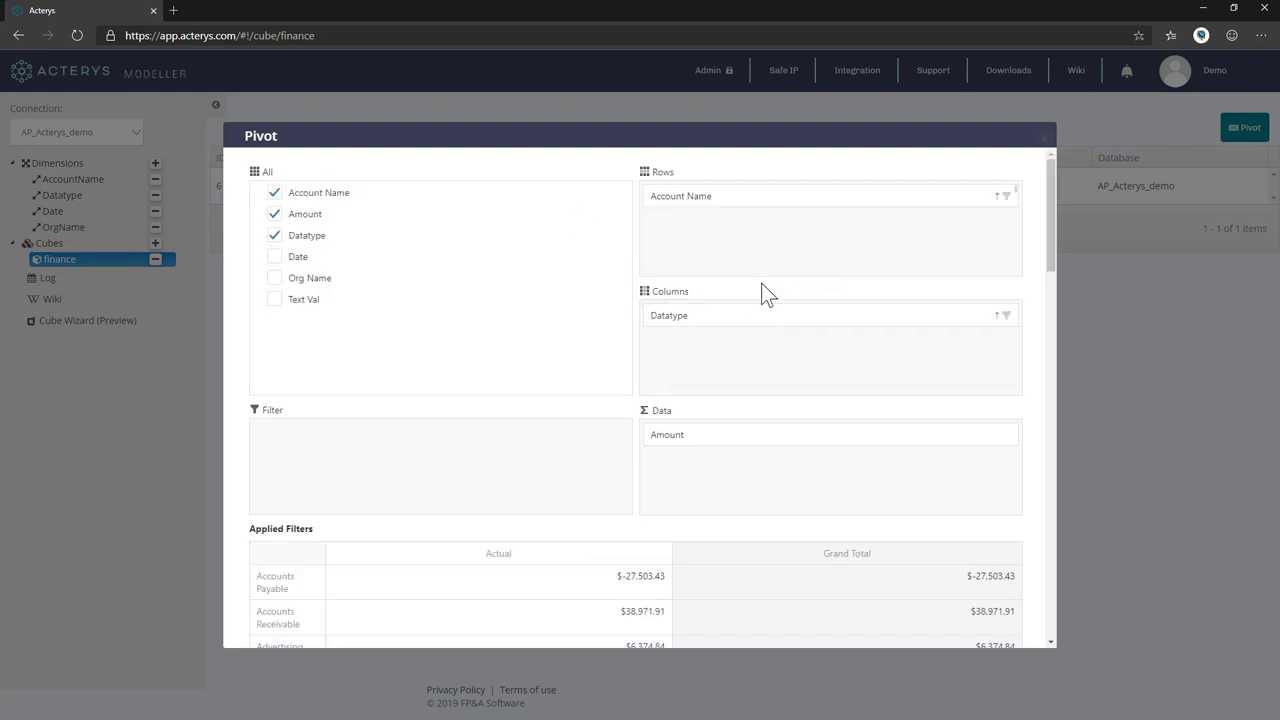
{"action": "scroll", "coordinate": [750, 300], "scroll_direction": "down", "scroll_amount": 6}
{"action": "scroll", "coordinate": [578, 568], "scroll_direction": "down", "scroll_amount": 3}
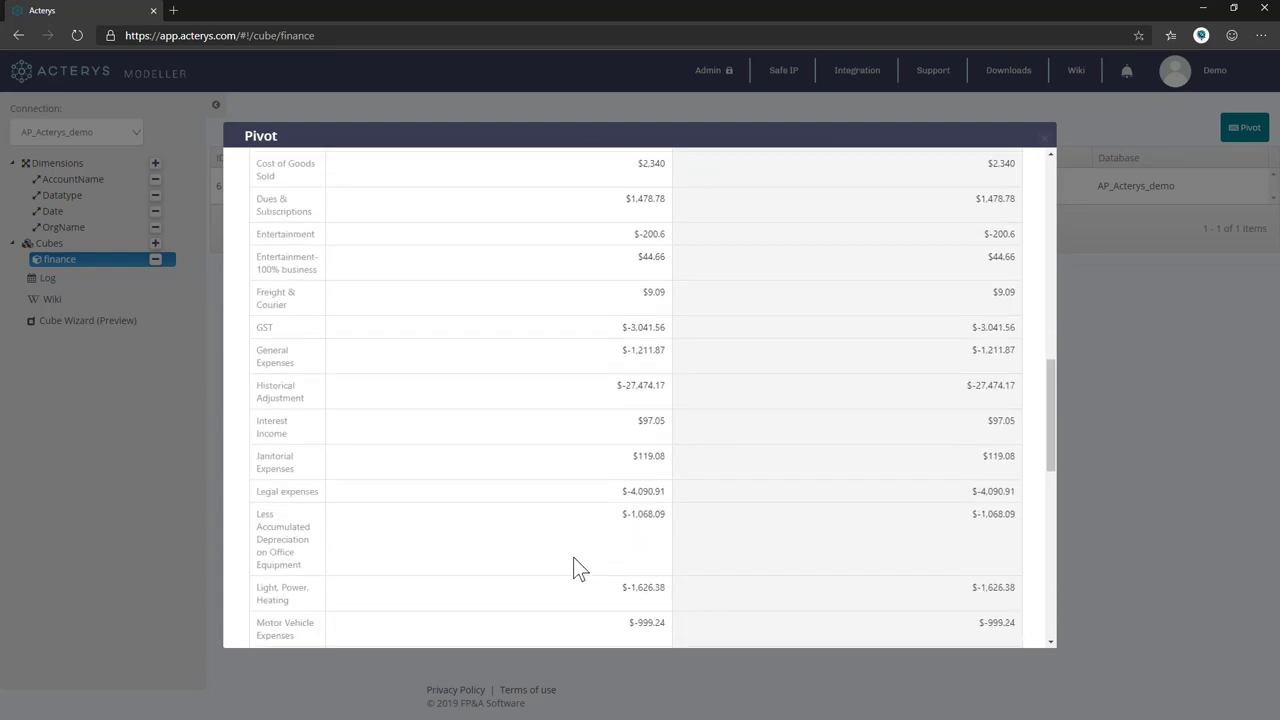
{"action": "scroll", "coordinate": [589, 490], "scroll_direction": "up", "scroll_amount": 9}
{"action": "left_click", "coordinate": [1043, 138]}
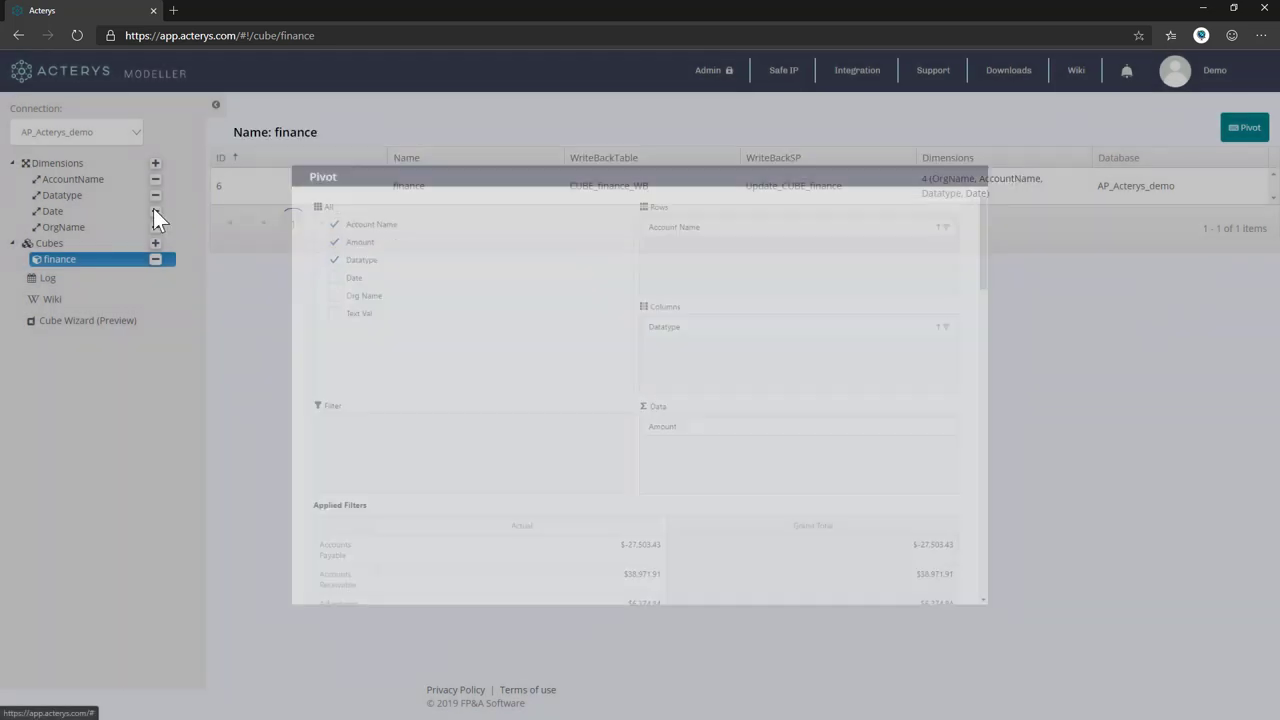
{"action": "left_click", "coordinate": [62, 196]}
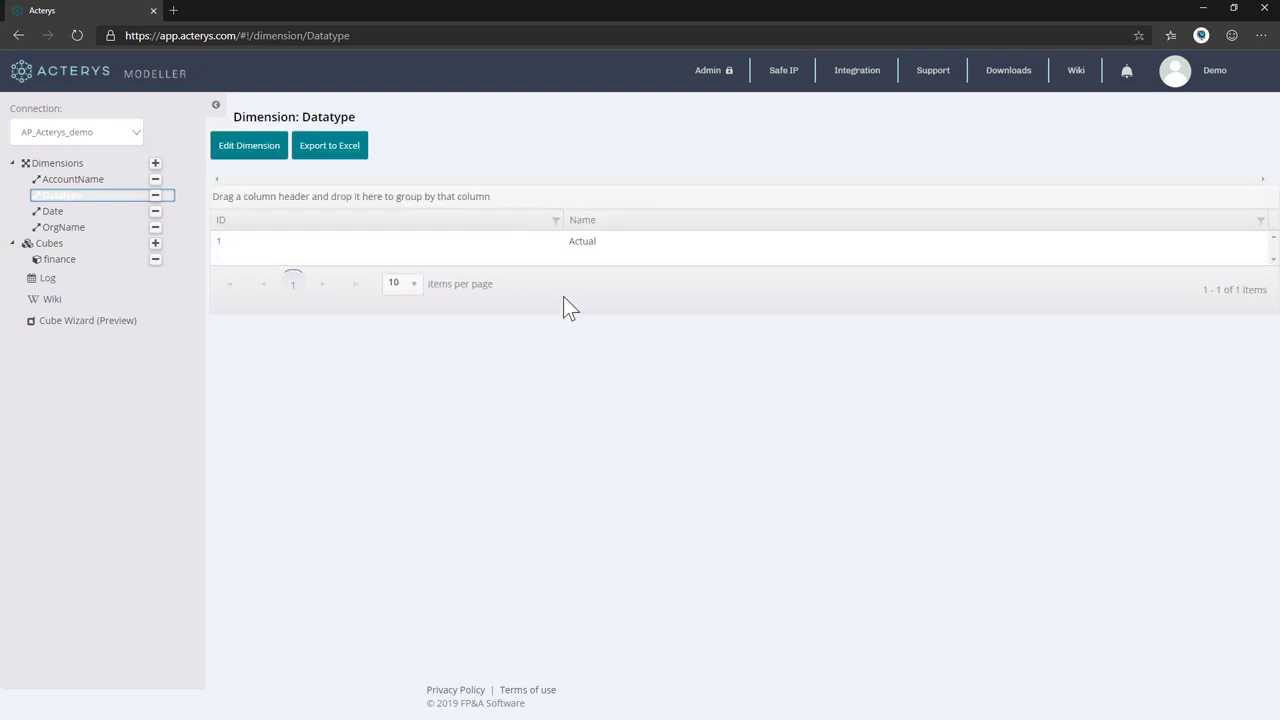
Edit the Datatype dimension, keeping Actual and adding a Budget member.
{"action": "left_click", "coordinate": [250, 148]}
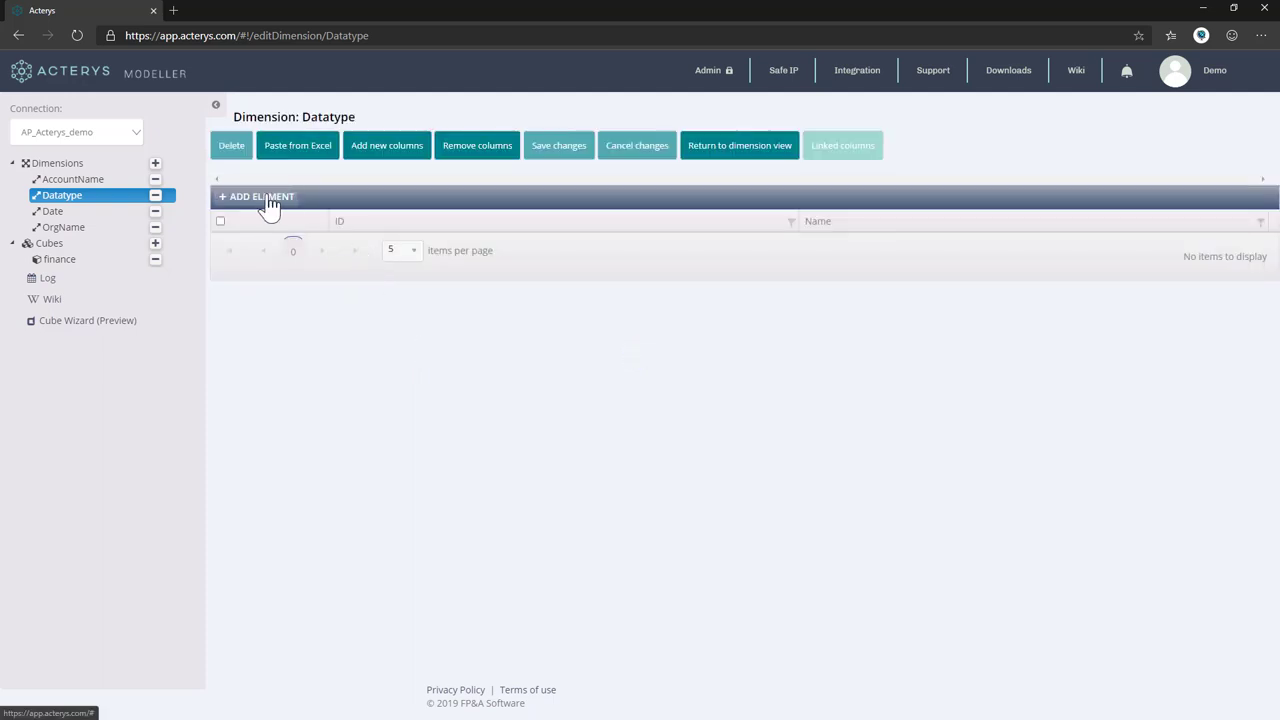
{"action": "left_click", "coordinate": [264, 198]}
{"action": "type", "text": "Actual"}
{"action": "key", "text": "Return"}
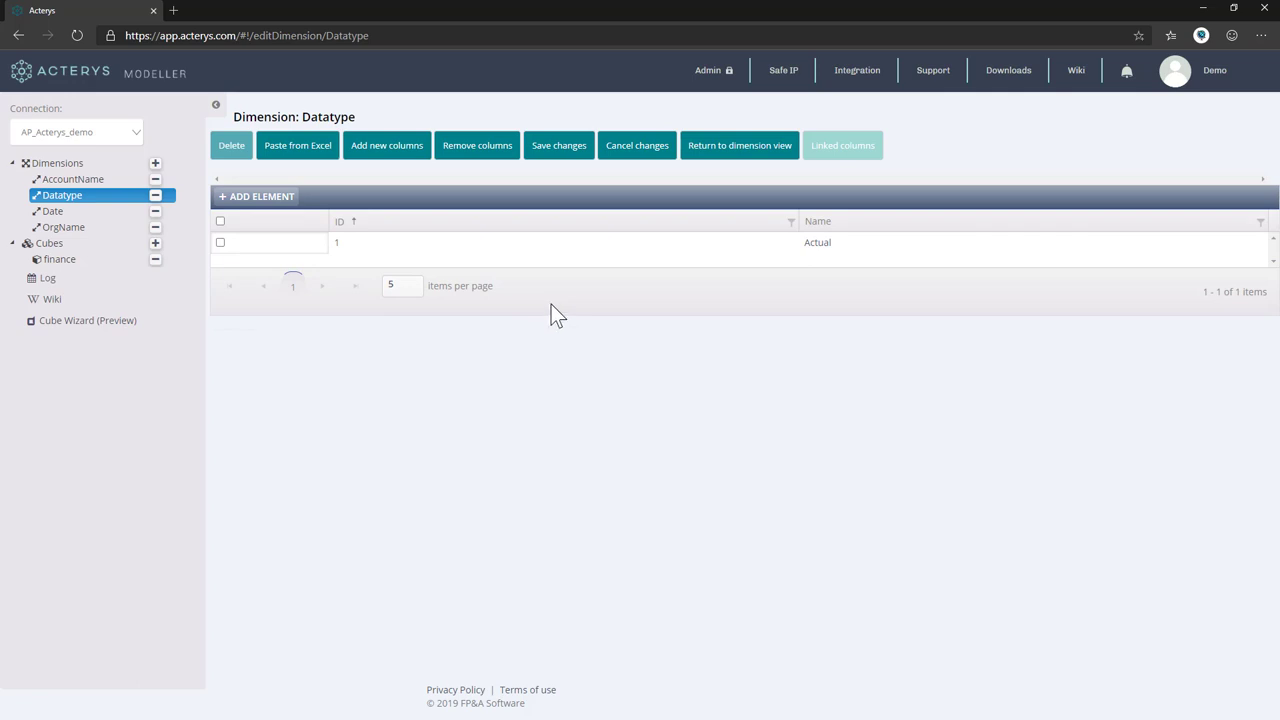
{"action": "left_click", "coordinate": [278, 198]}
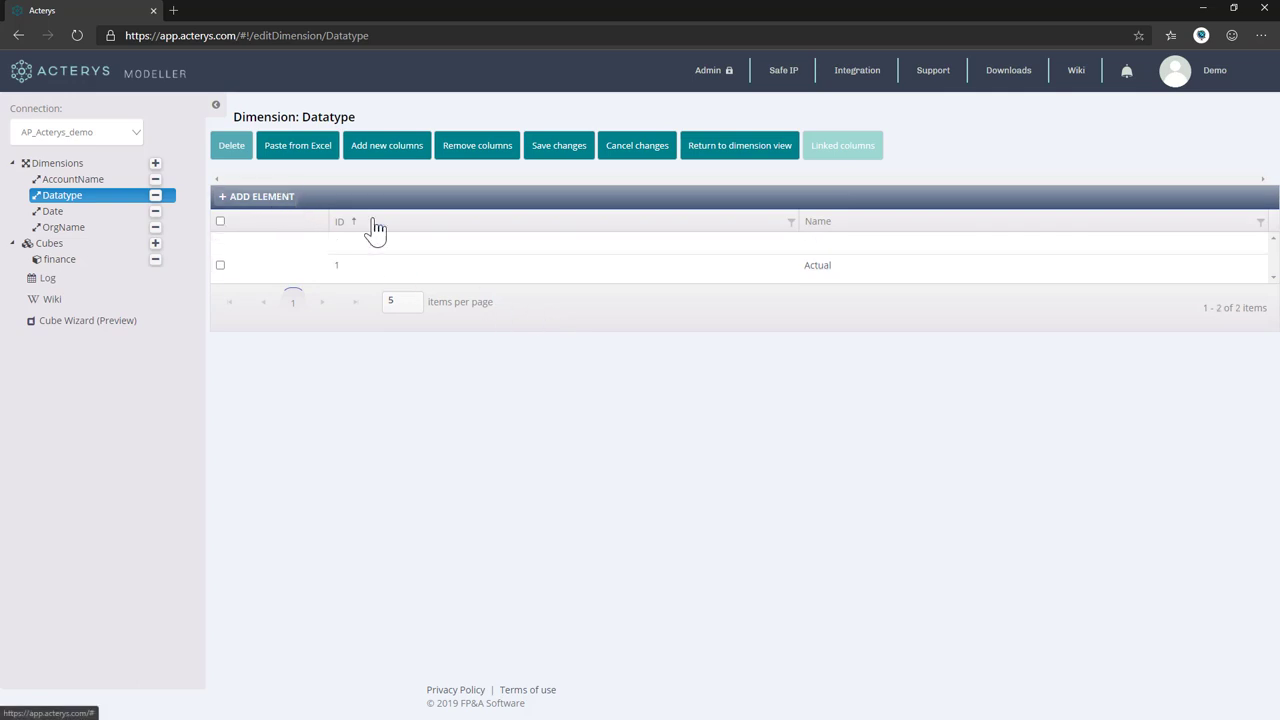
{"action": "left_click", "coordinate": [840, 243]}
{"action": "type", "text": "Budget"}
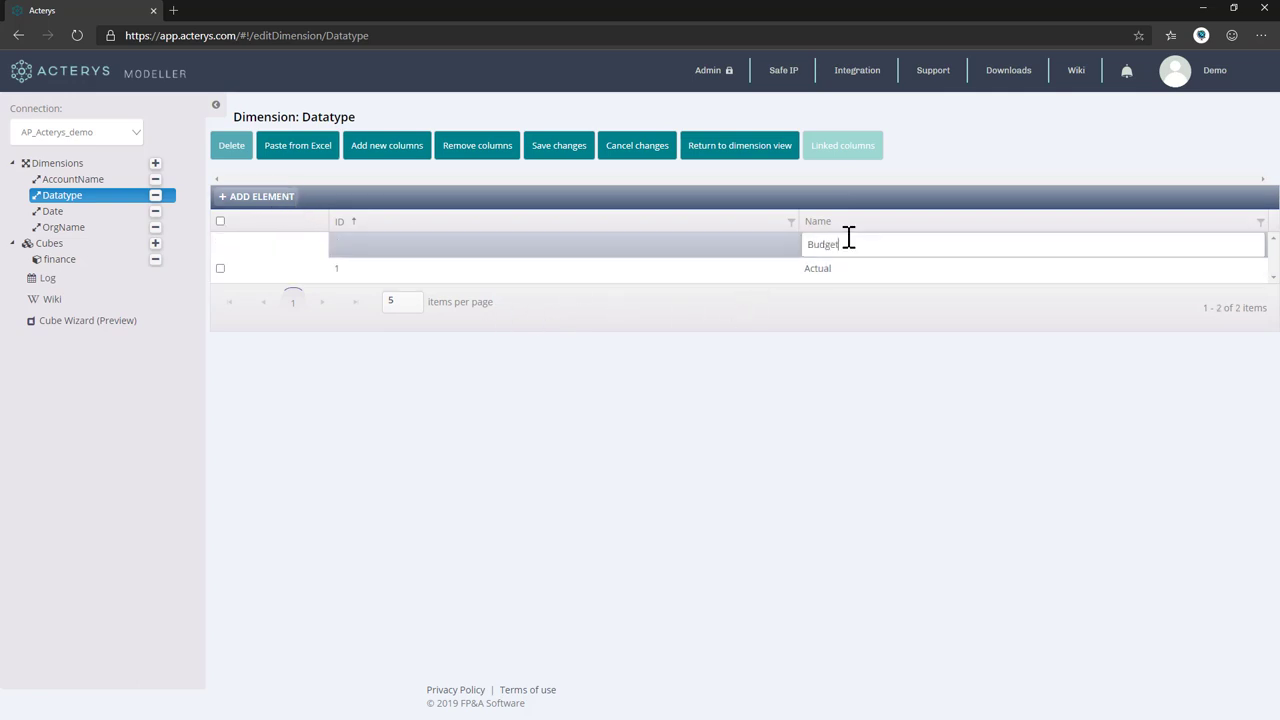
{"action": "key", "text": "Tab"}
{"action": "key", "text": "Return"}
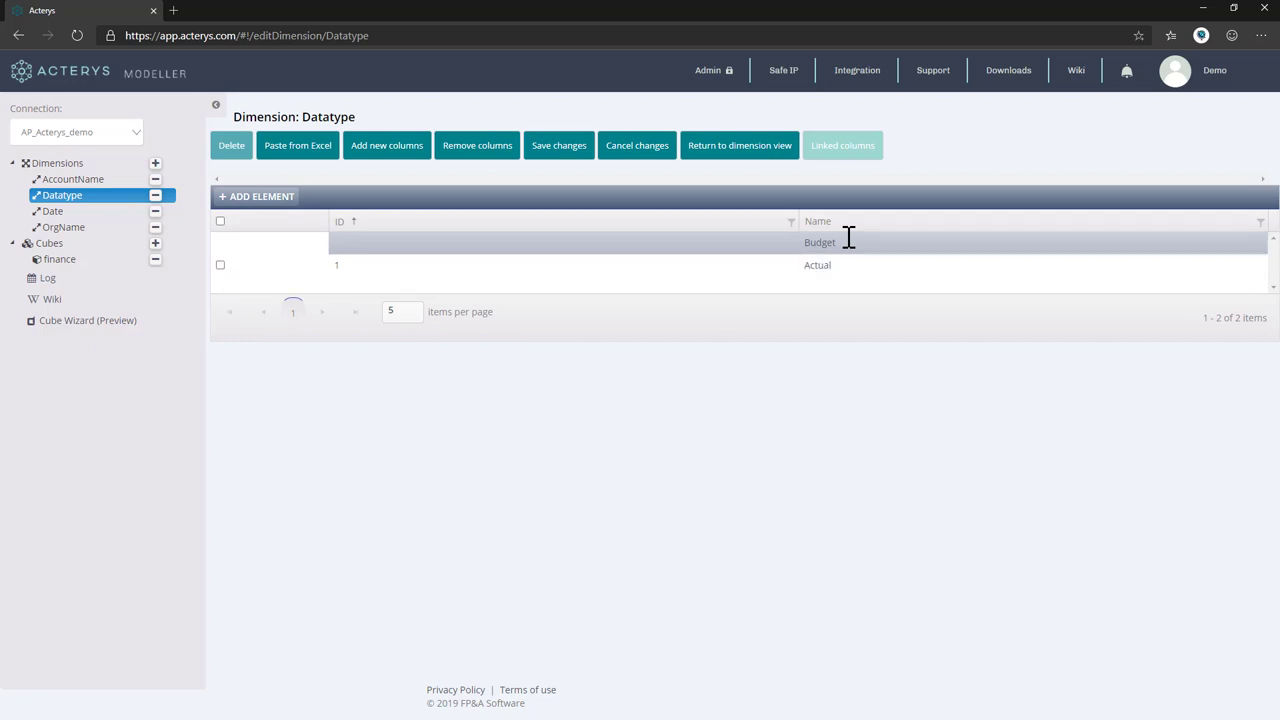
Add a Forecast member to the Datatype dimension.
{"action": "left_click", "coordinate": [265, 197]}
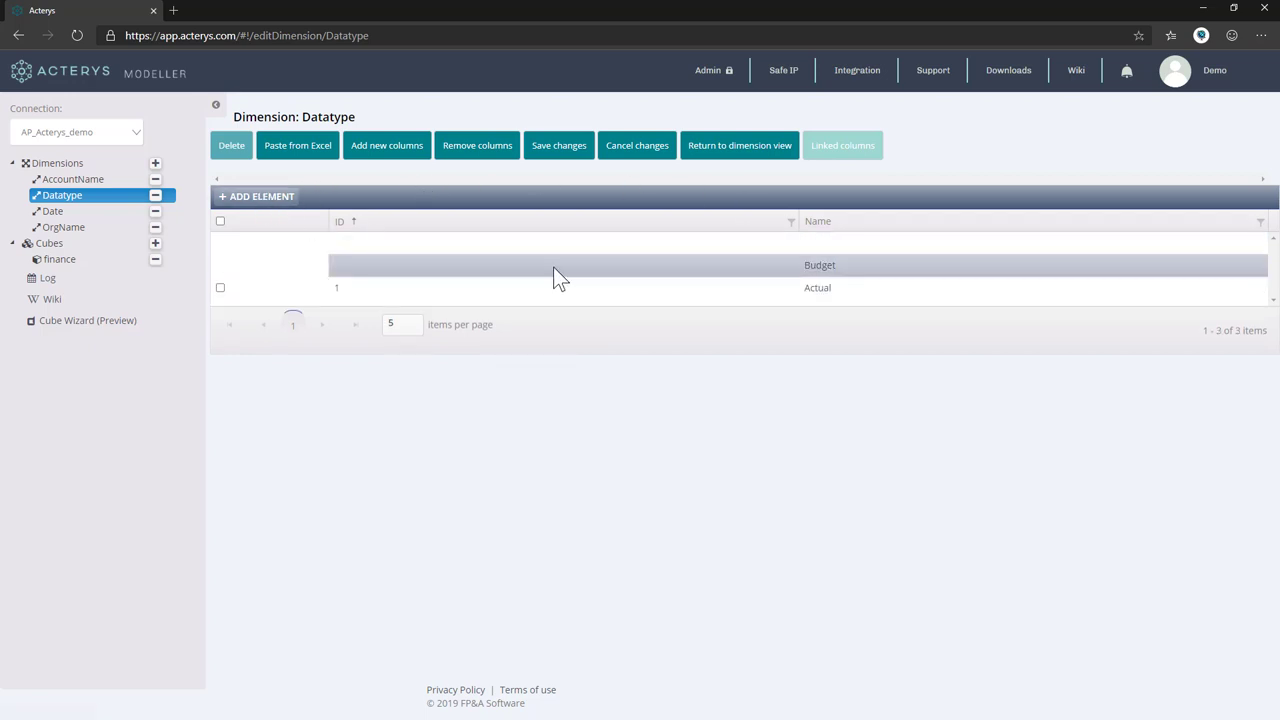
{"action": "left_click", "coordinate": [887, 244]}
{"action": "type", "text": "For"}
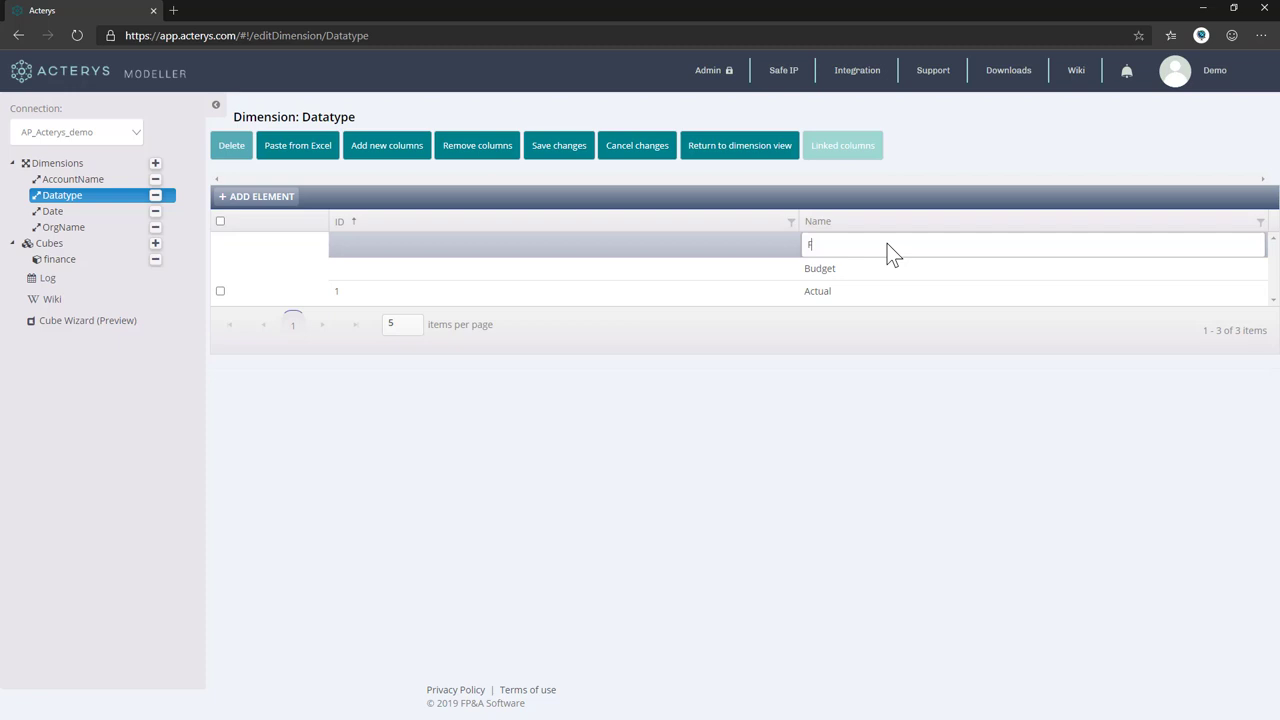
{"action": "type", "text": "ecast"}
{"action": "left_click", "coordinate": [559, 145]}
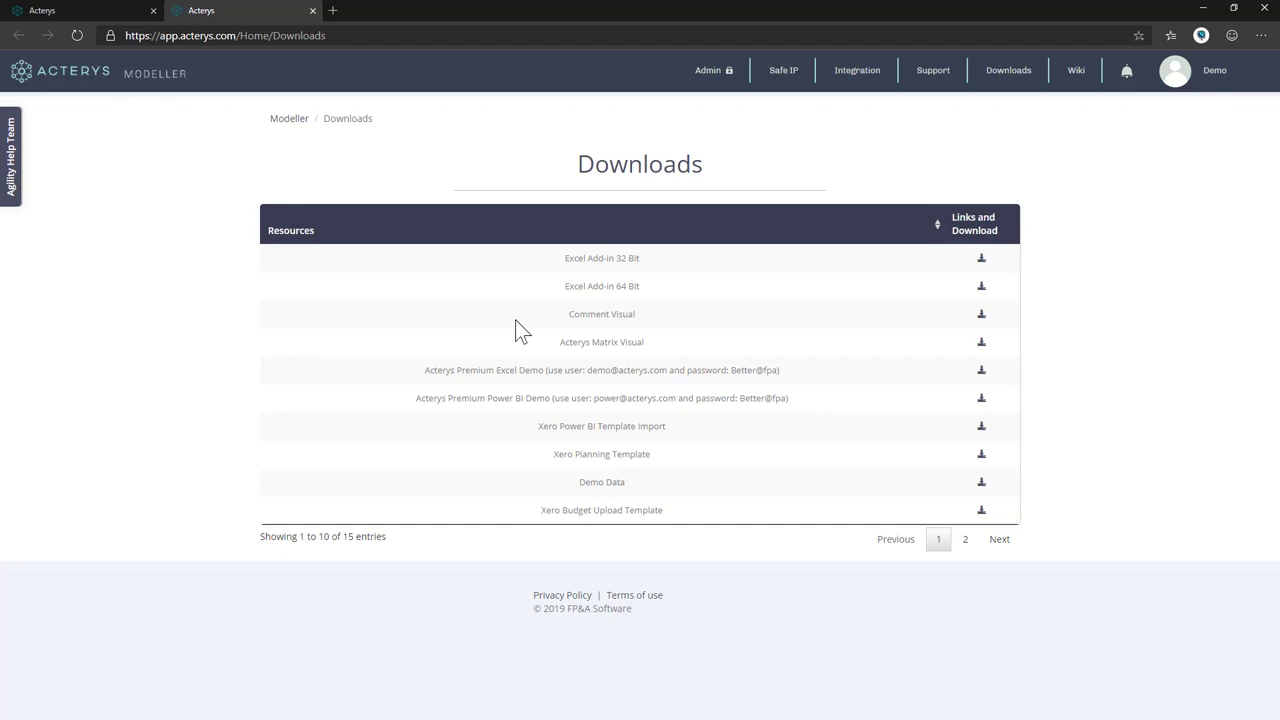
Download the Acterys Matrix Visual .pbiviz file from Acterys Modeller's Downloads resources.
{"action": "left_click", "coordinate": [983, 344]}
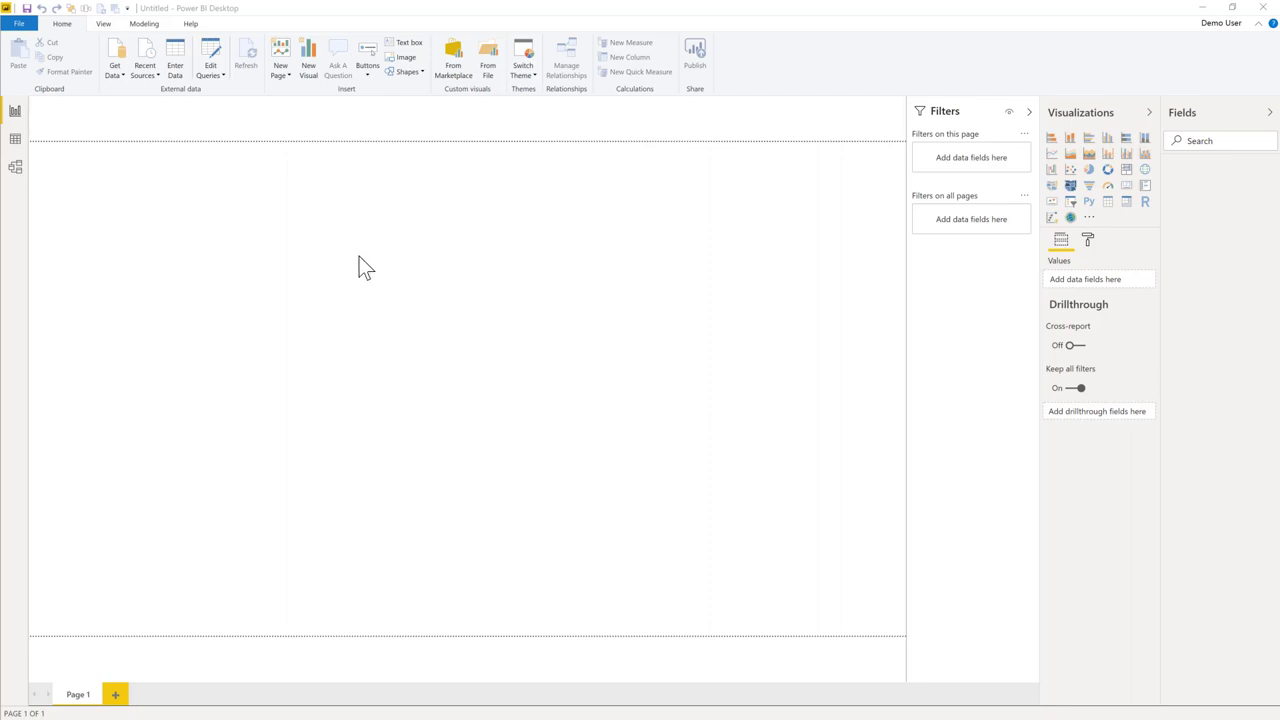
Import the Acterys Matrix 2.5.7.pbiviz custom visual from file into the Visualizations pane.
{"action": "left_click", "coordinate": [1090, 220]}
{"action": "left_click", "coordinate": [1100, 235]}
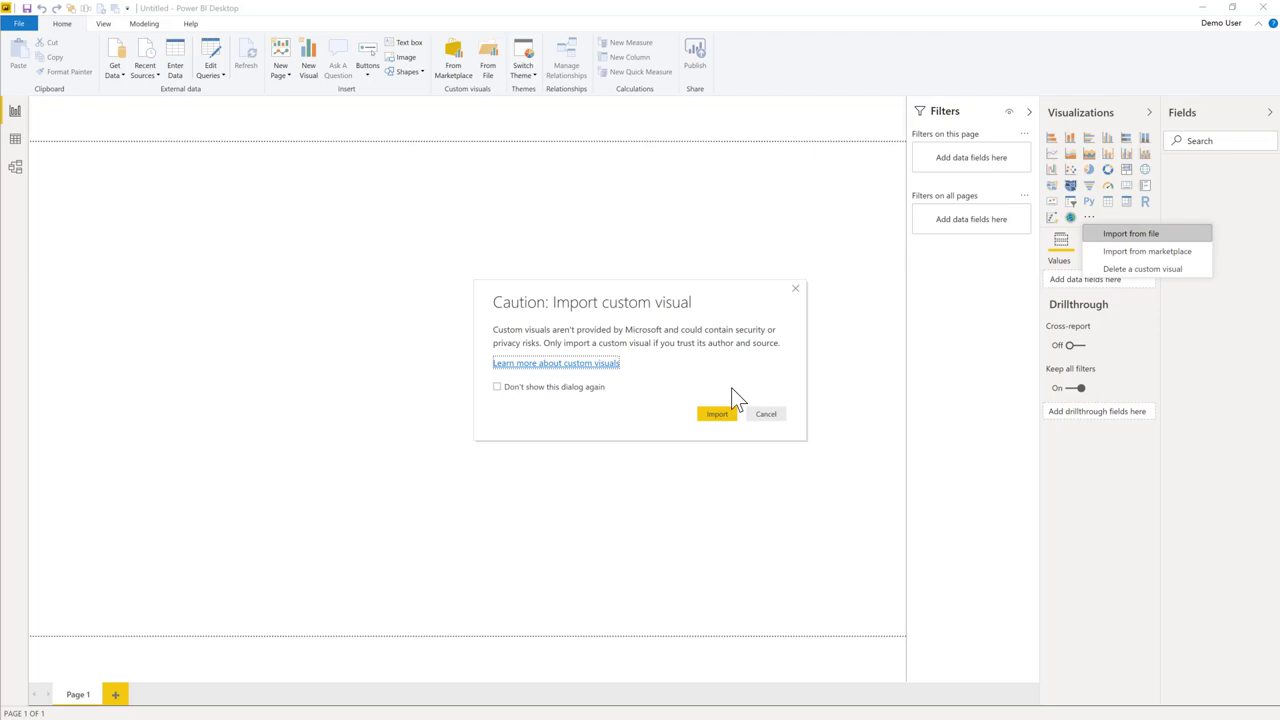
{"action": "left_click", "coordinate": [717, 413]}
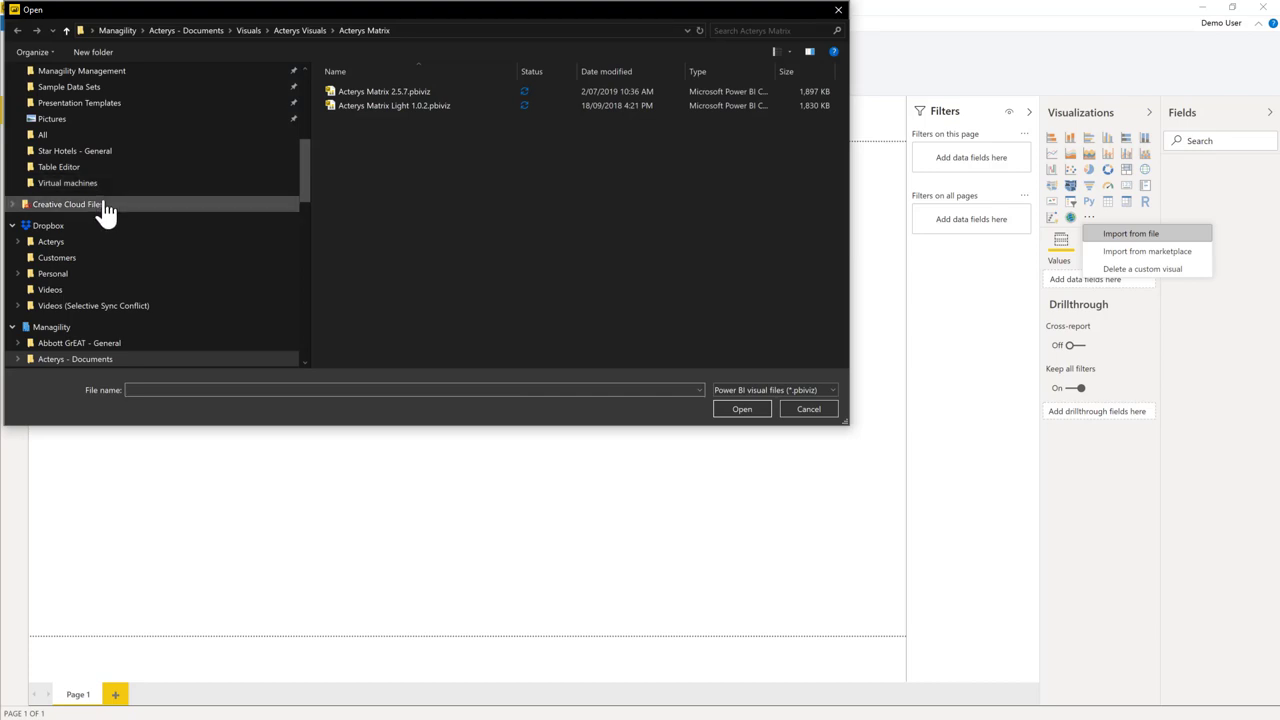
{"action": "scroll", "coordinate": [104, 200], "scroll_direction": "down", "scroll_amount": 1}
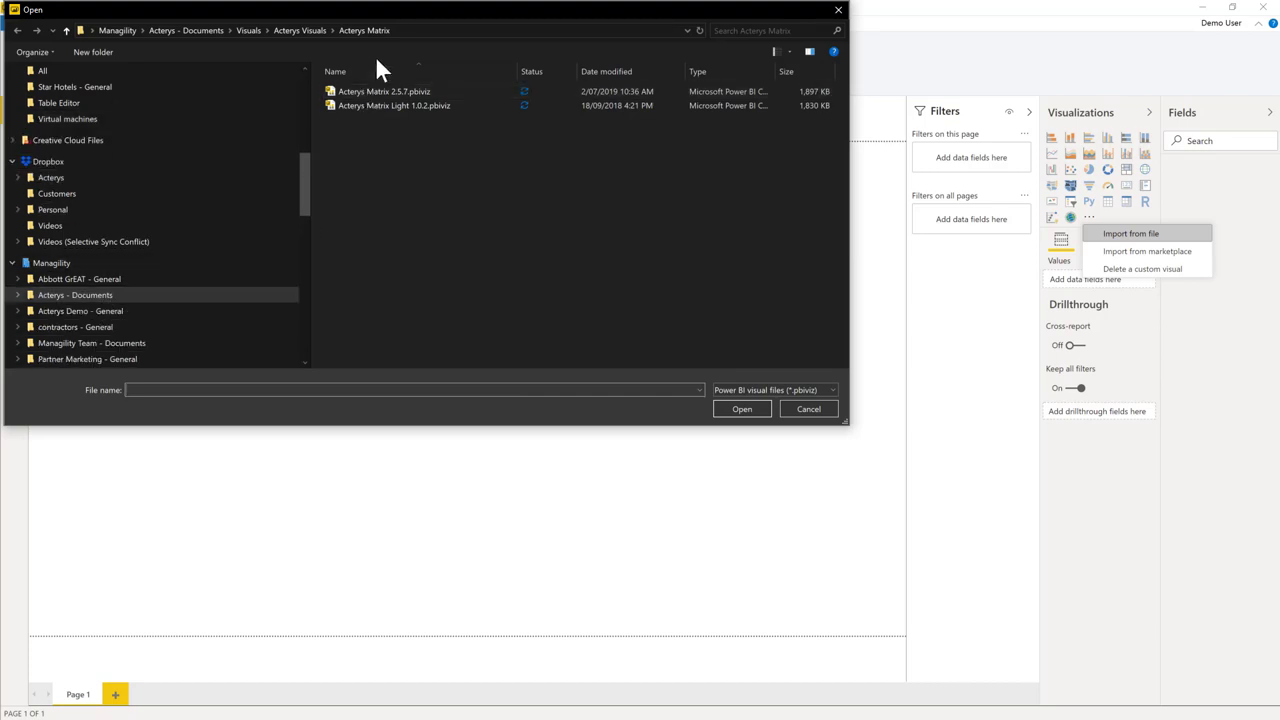
{"action": "double_click", "coordinate": [378, 93]}
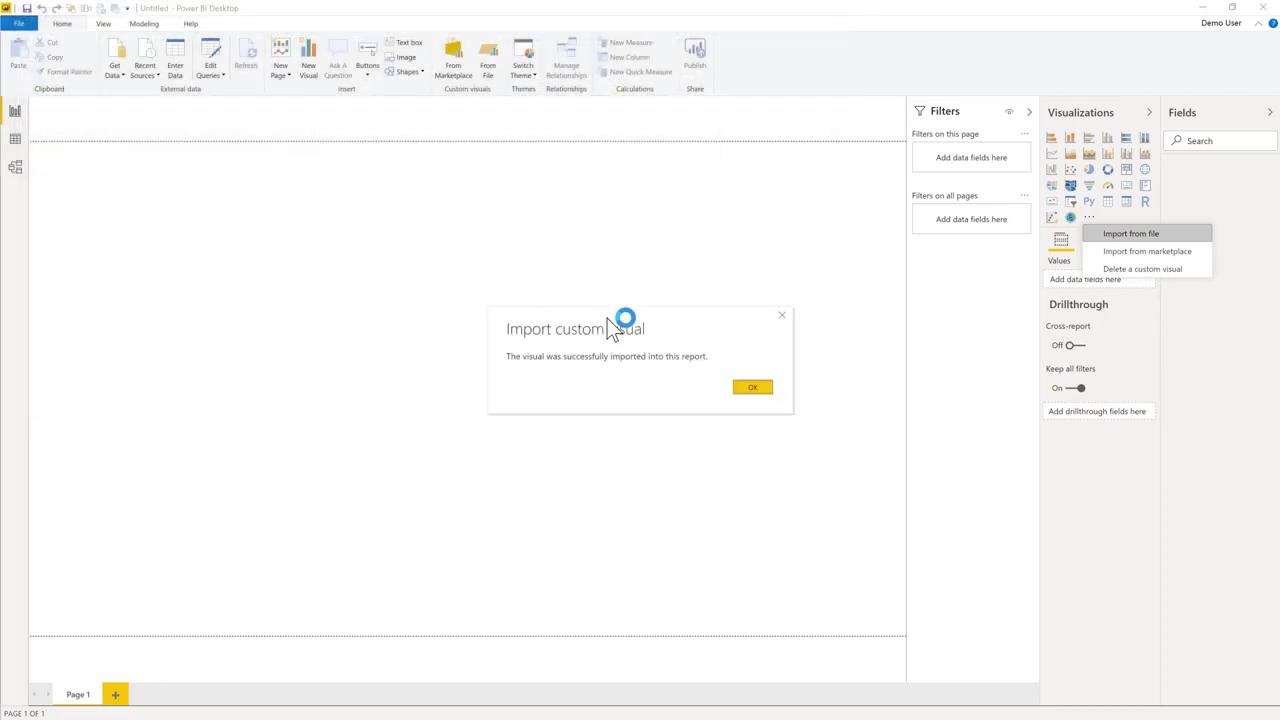
{"action": "left_click", "coordinate": [740, 388]}
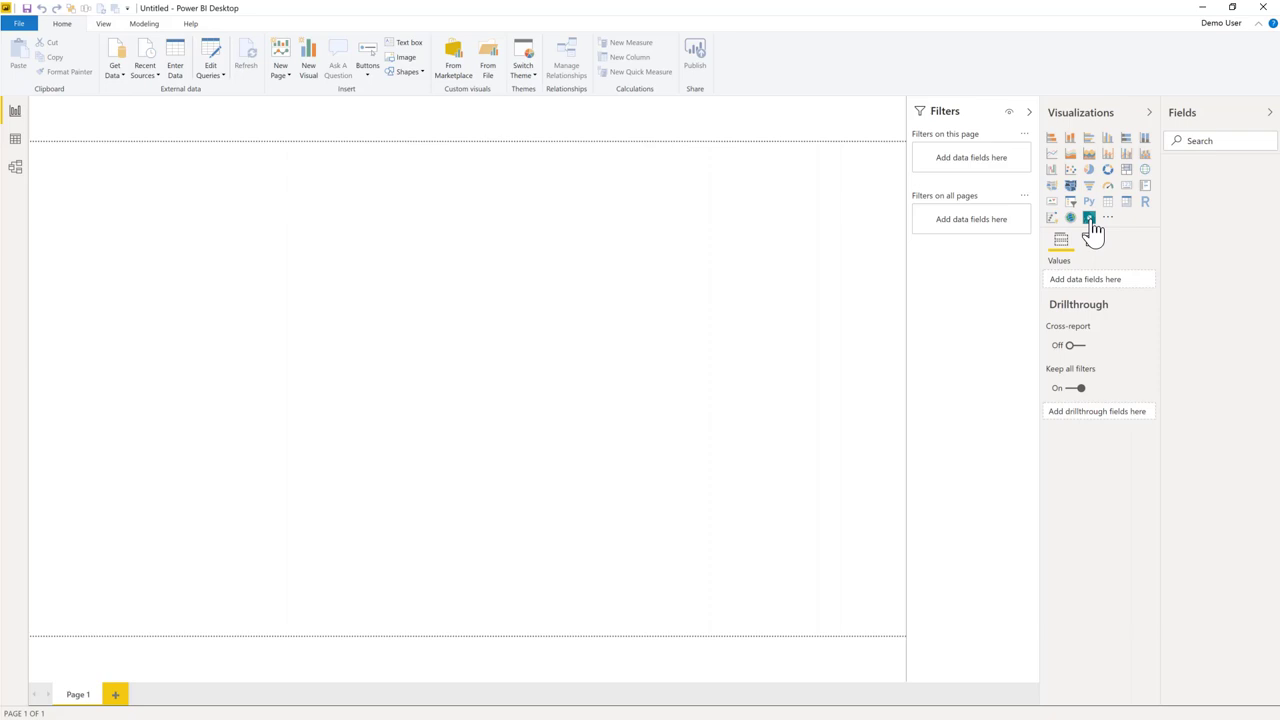
Connect to SQL Server acterys.database.windows.net, database AP_acterys_demo, in DirectQuery mode.
{"action": "left_click", "coordinate": [116, 78]}
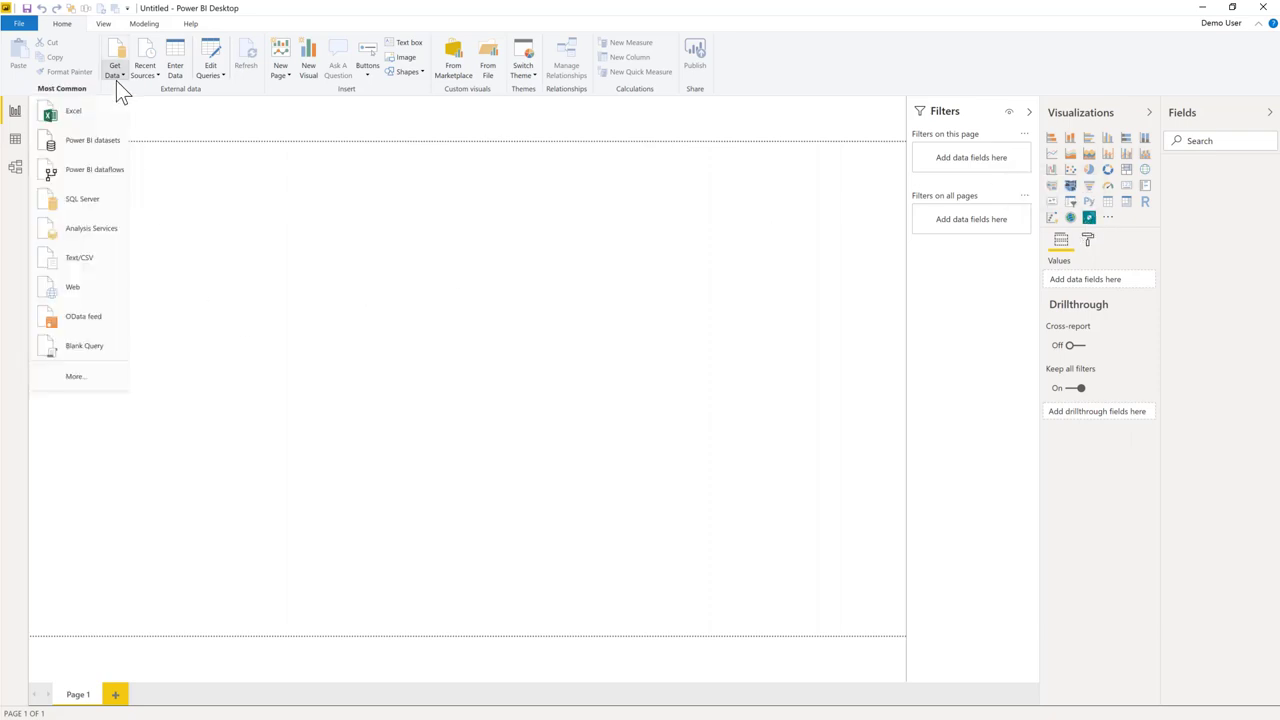
{"action": "left_click", "coordinate": [418, 268]}
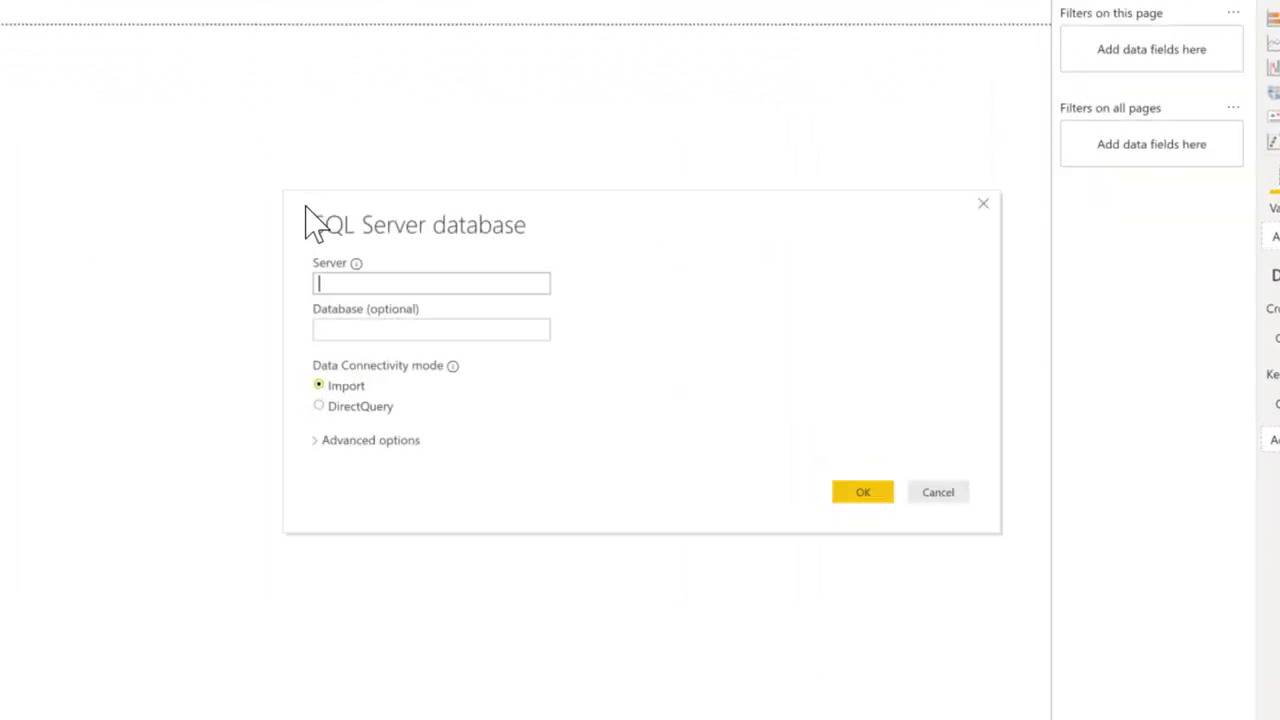
{"action": "type", "text": "acterys."}
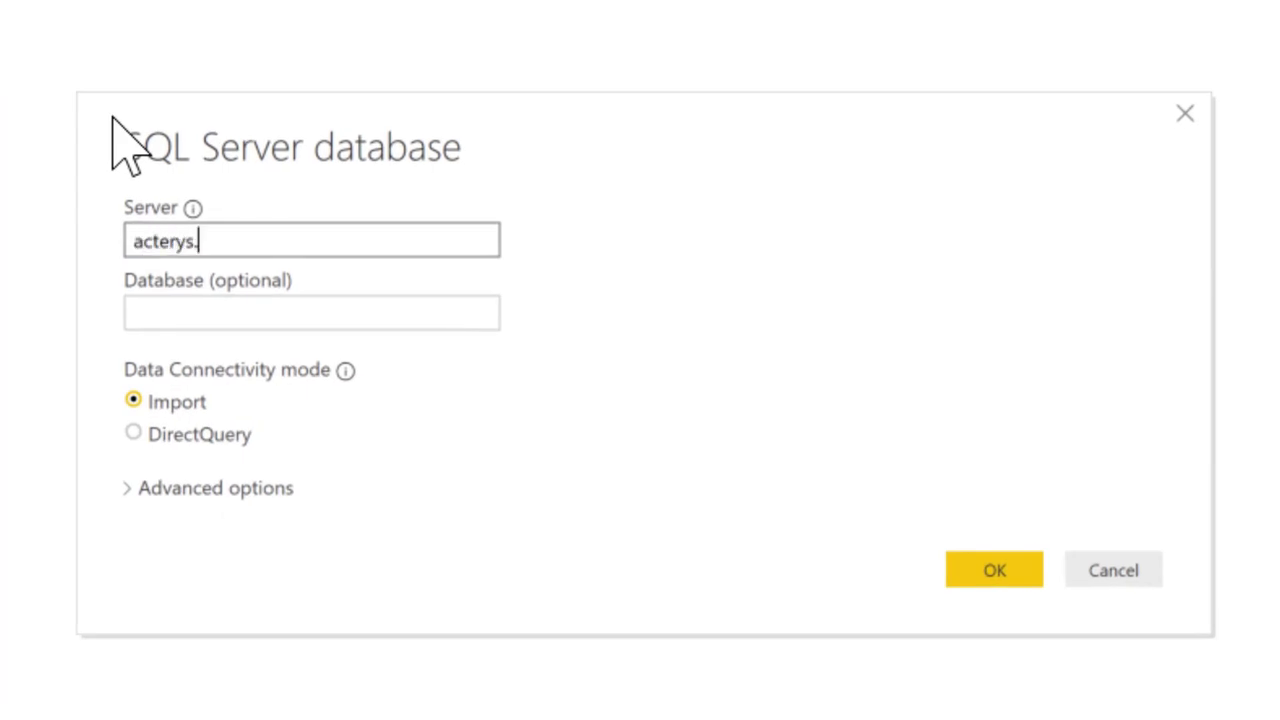
{"action": "type", "text": "database"}
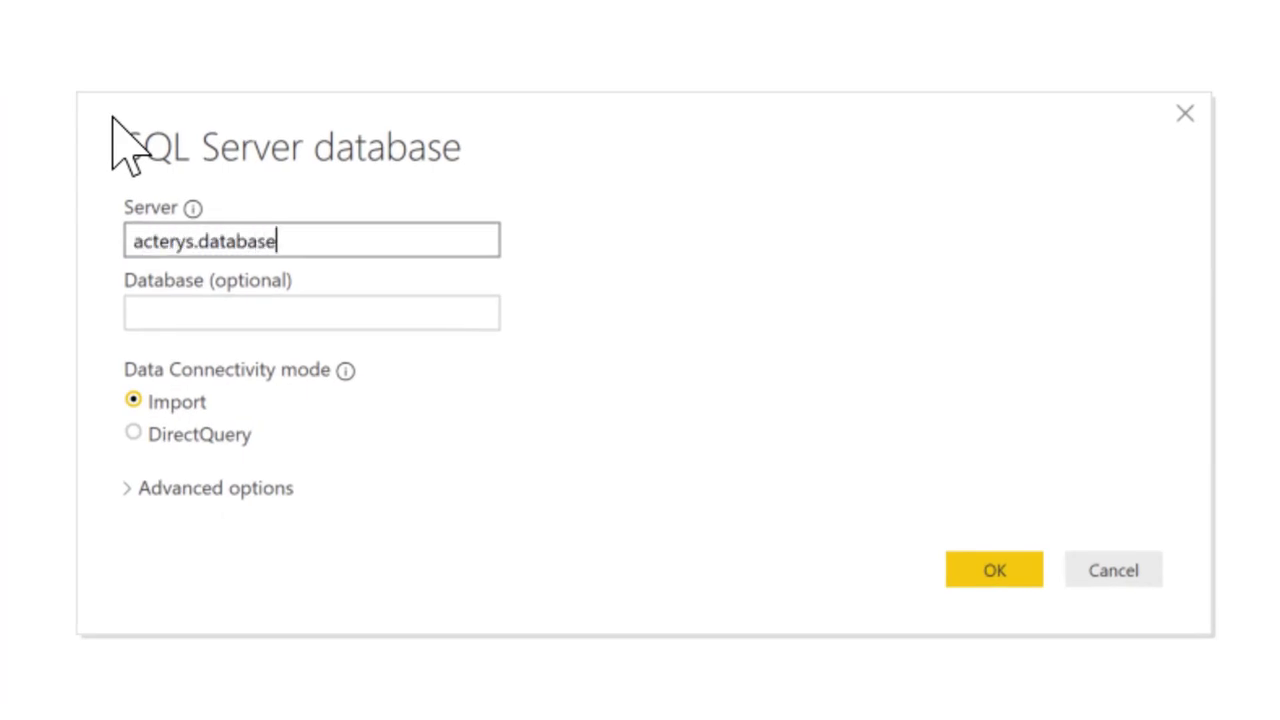
{"action": "type", "text": ".windo"}
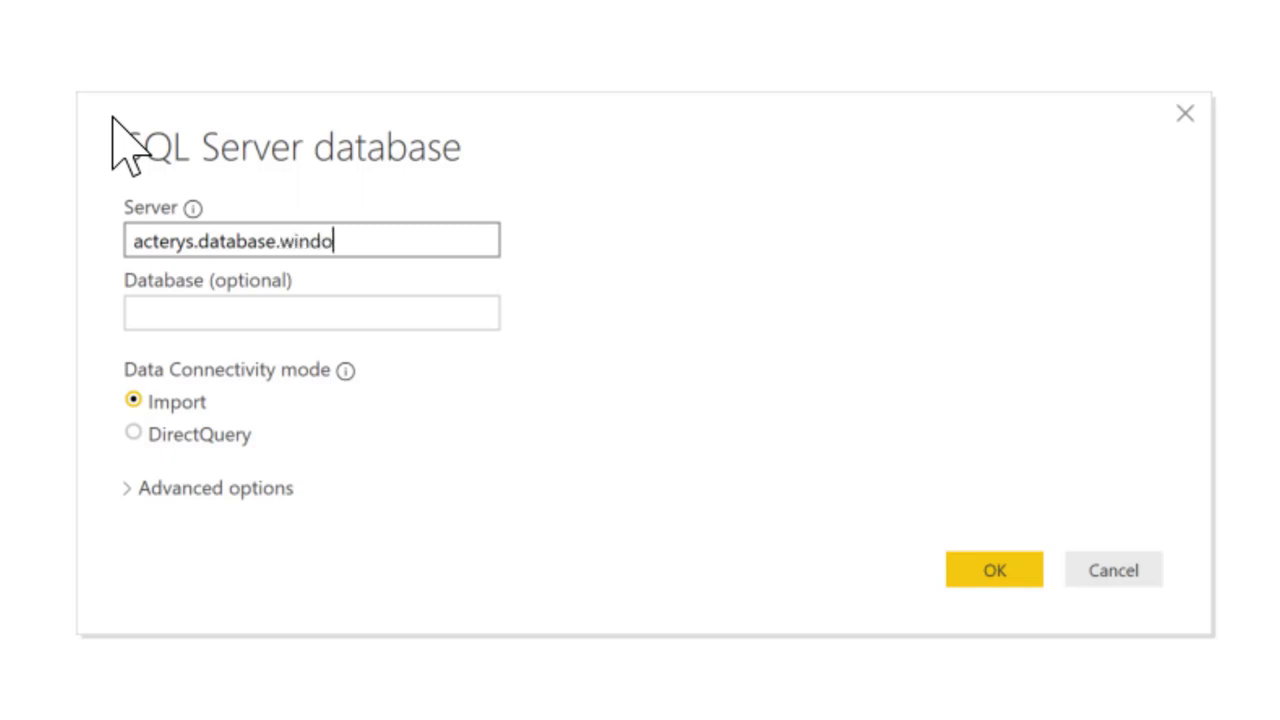
{"action": "type", "text": "ws.net"}
{"action": "key", "text": "Tab"}
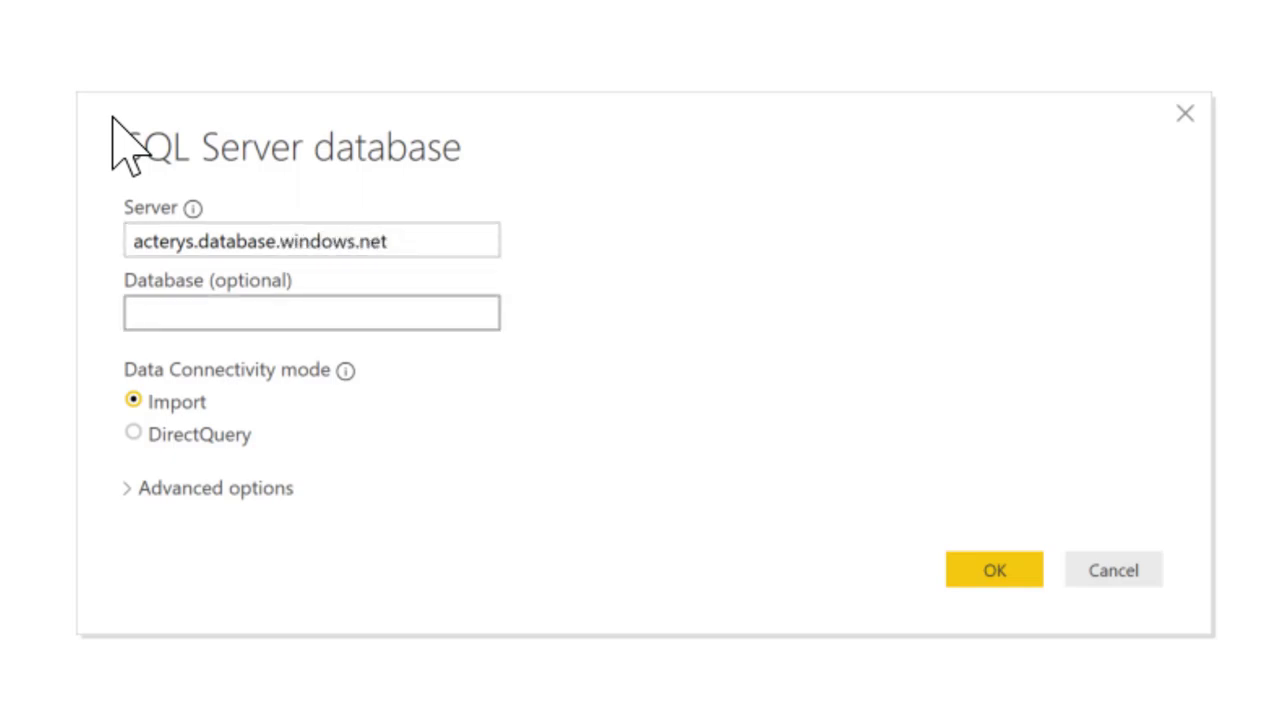
{"action": "type", "text": "AP_acterys_demo"}
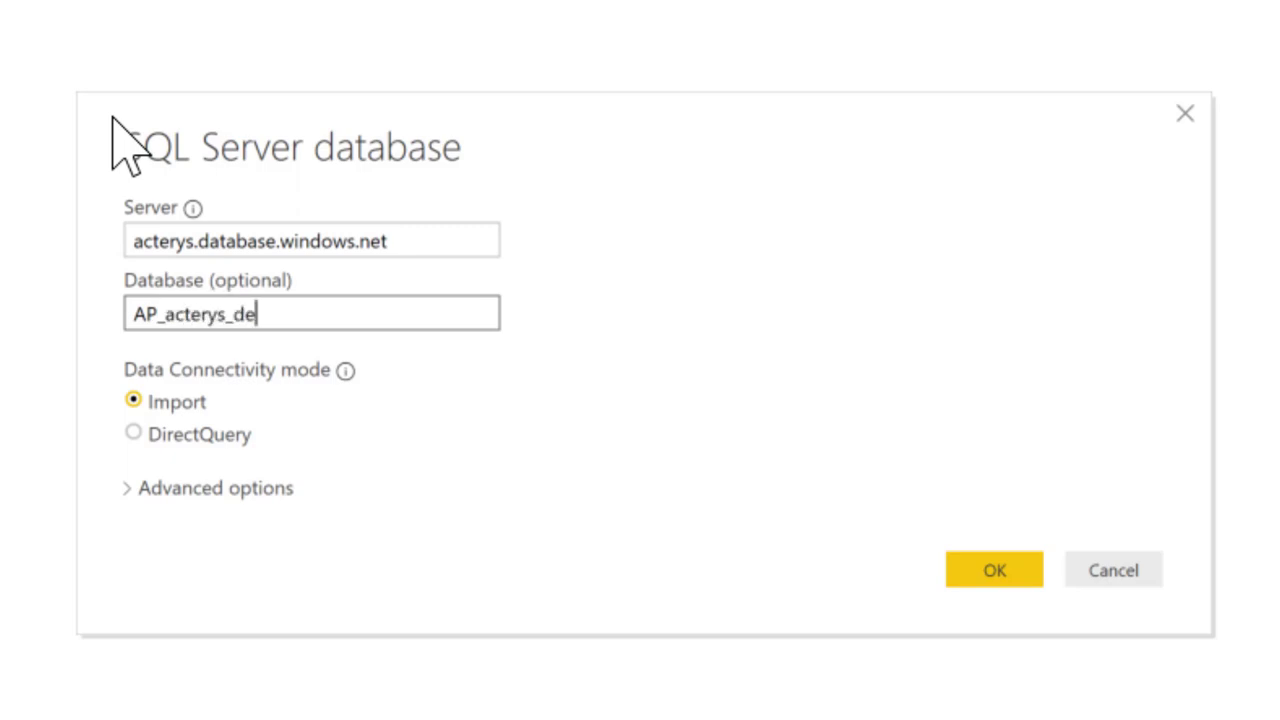
{"action": "left_click", "coordinate": [206, 434]}
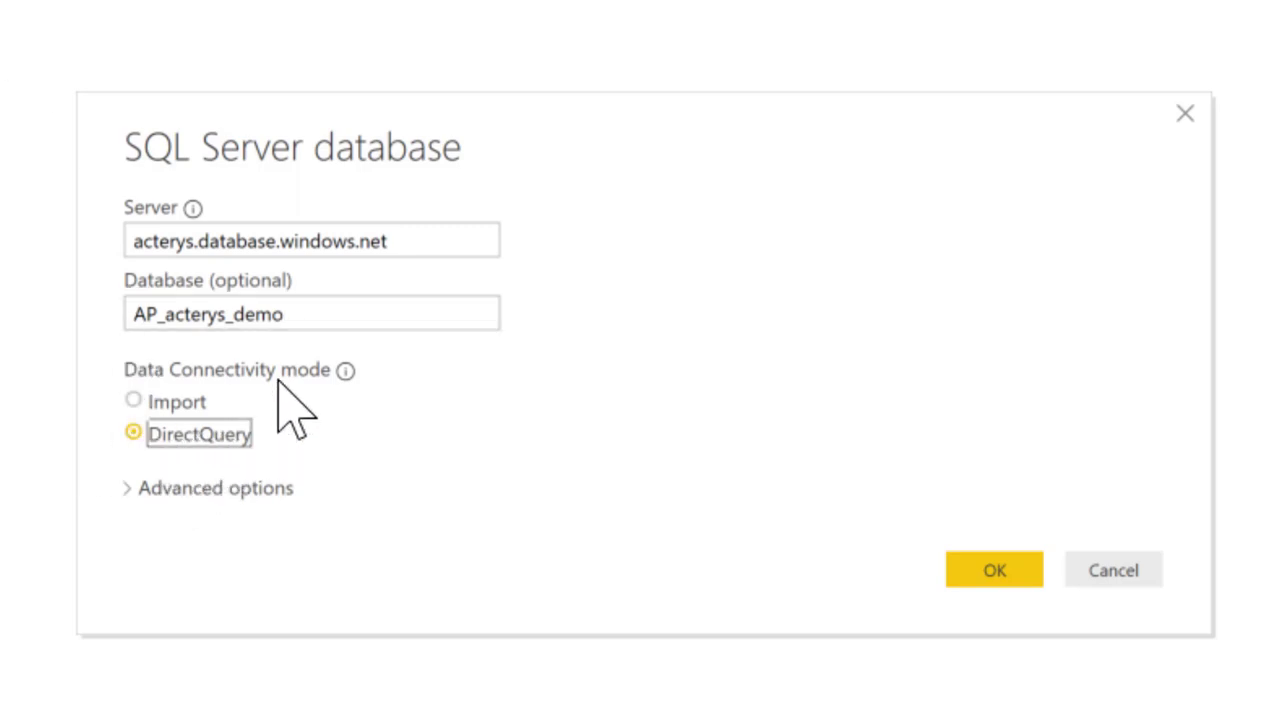
{"action": "left_click", "coordinate": [1000, 580]}
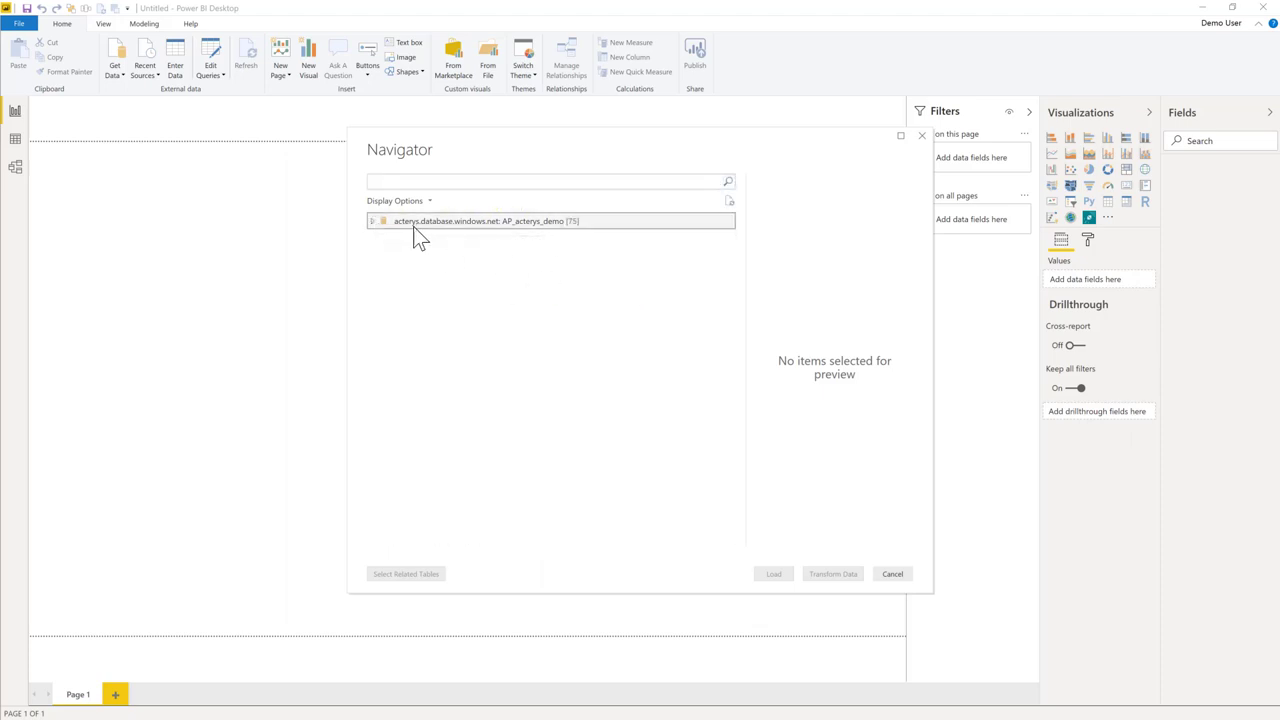
Expand the database in Navigator and select the OLAP.CUBE_finance_WB and OLAP.ServiceAccount tables.
{"action": "left_click", "coordinate": [383, 226]}
{"action": "scroll", "coordinate": [484, 395], "scroll_direction": "down", "scroll_amount": 10}
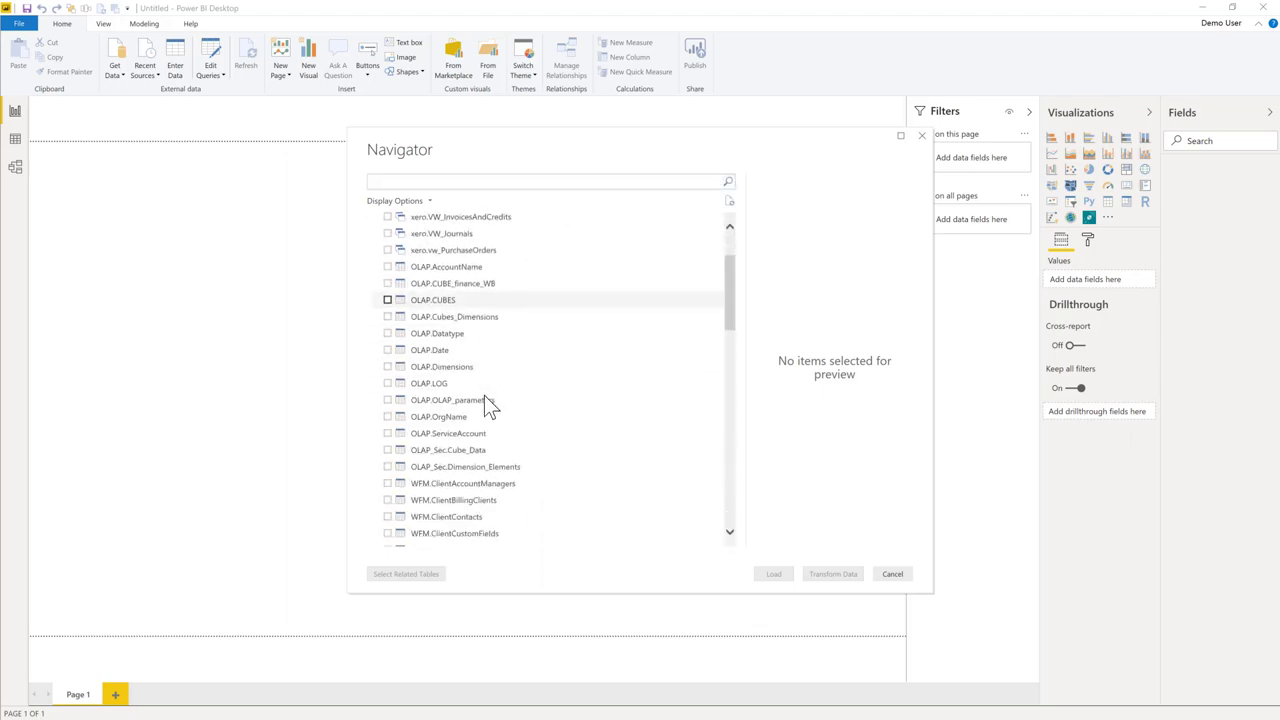
{"action": "scroll", "coordinate": [505, 487], "scroll_direction": "up", "scroll_amount": 10}
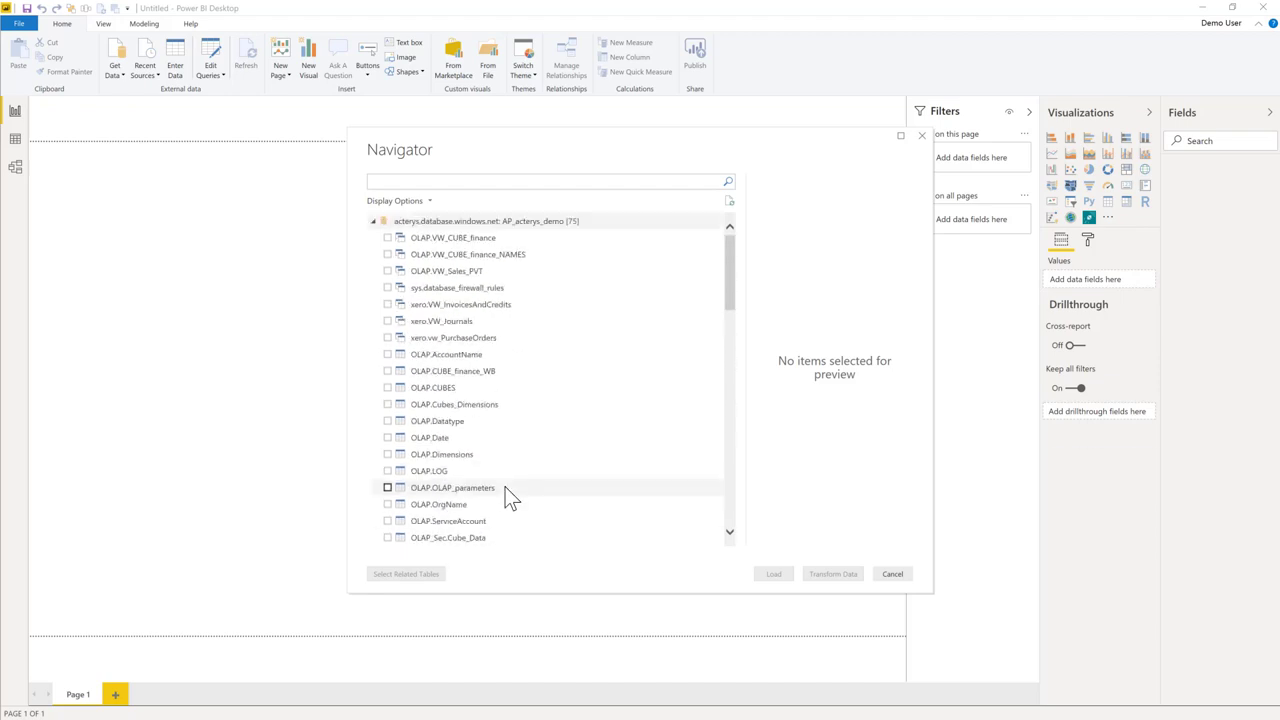
{"action": "scroll", "coordinate": [490, 460], "scroll_direction": "down", "scroll_amount": 5}
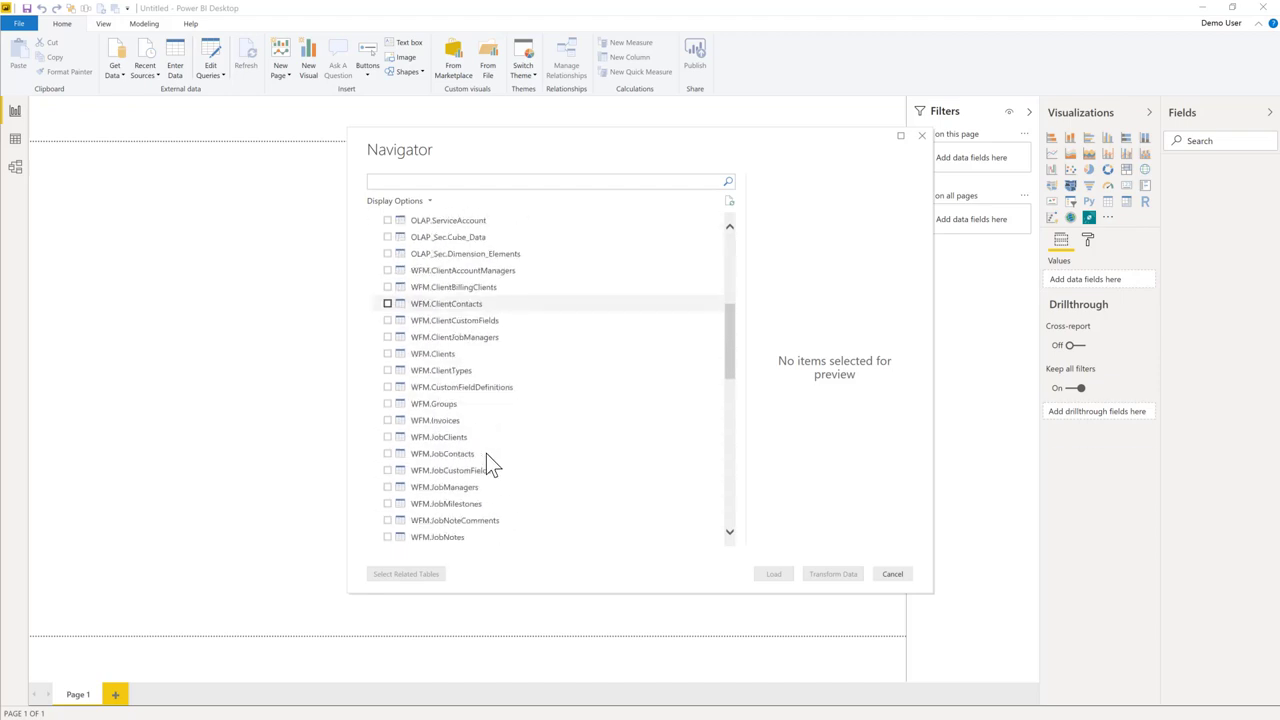
{"action": "scroll", "coordinate": [487, 453], "scroll_direction": "down", "scroll_amount": 2}
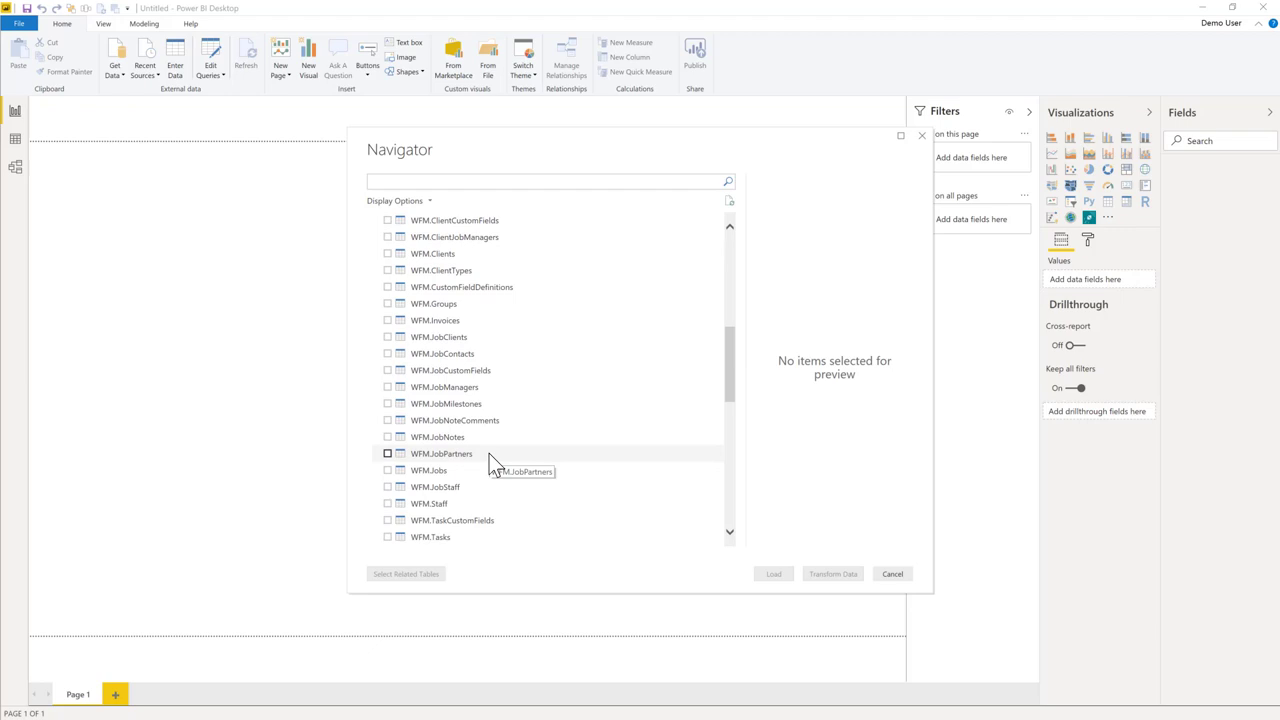
{"action": "scroll", "coordinate": [465, 492], "scroll_direction": "up", "scroll_amount": 3}
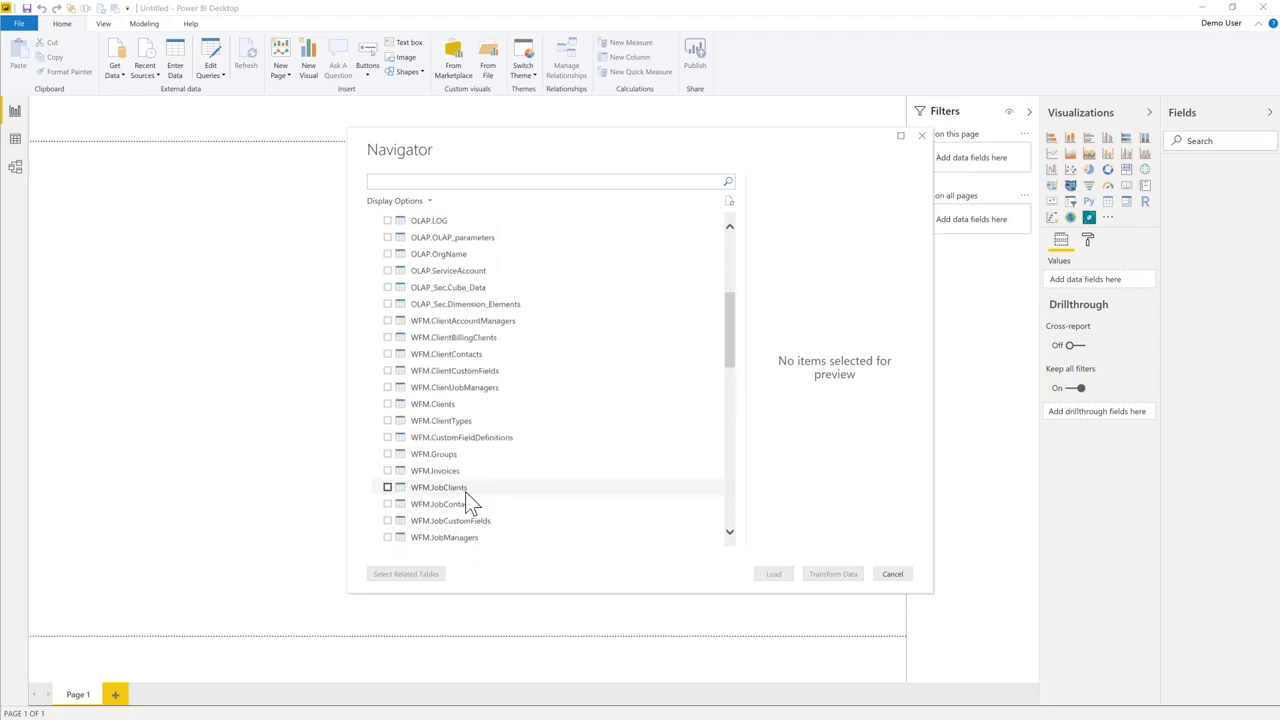
{"action": "scroll", "coordinate": [466, 490], "scroll_direction": "up", "scroll_amount": 5}
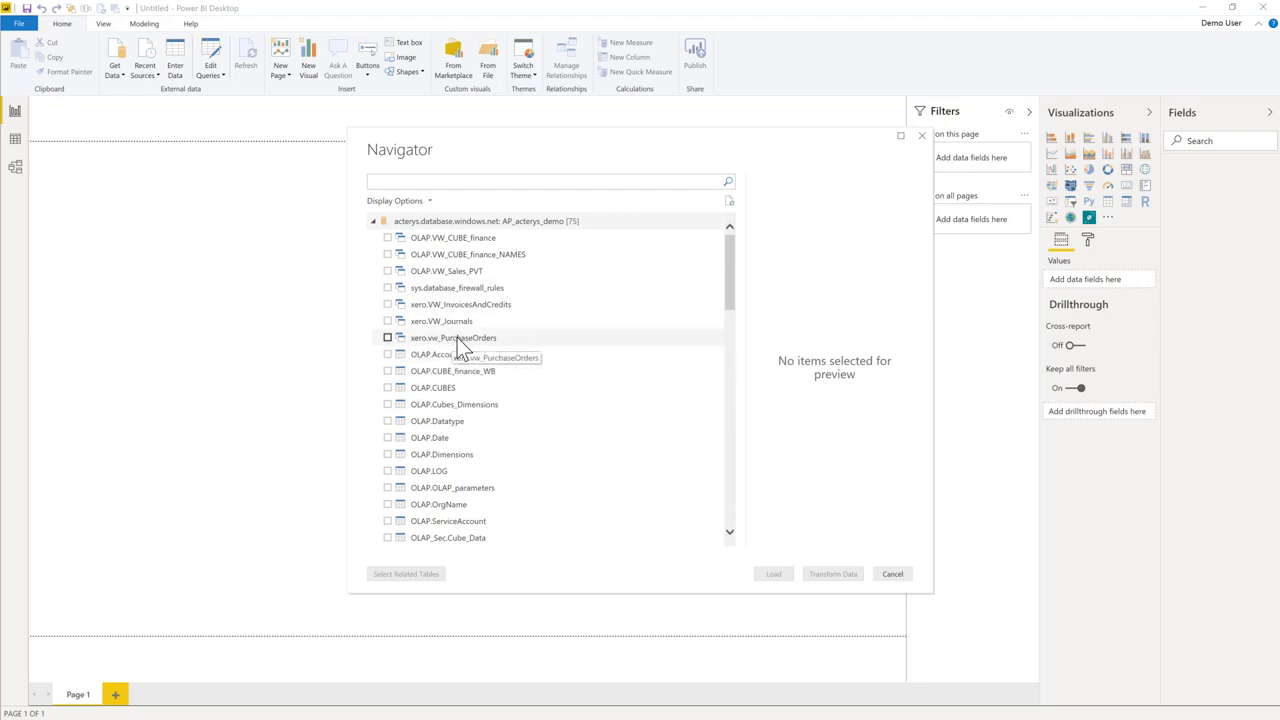
{"action": "scroll", "coordinate": [453, 345], "scroll_direction": "down", "scroll_amount": 3}
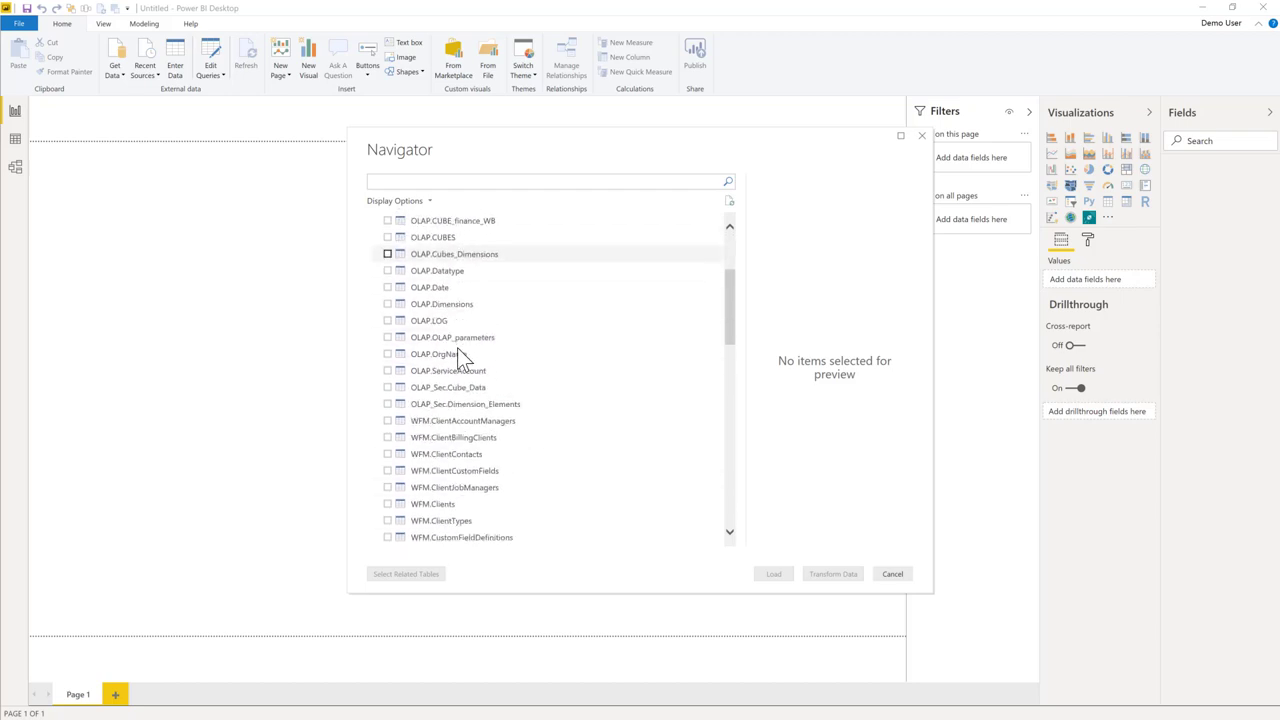
{"action": "scroll", "coordinate": [458, 345], "scroll_direction": "up", "scroll_amount": 3}
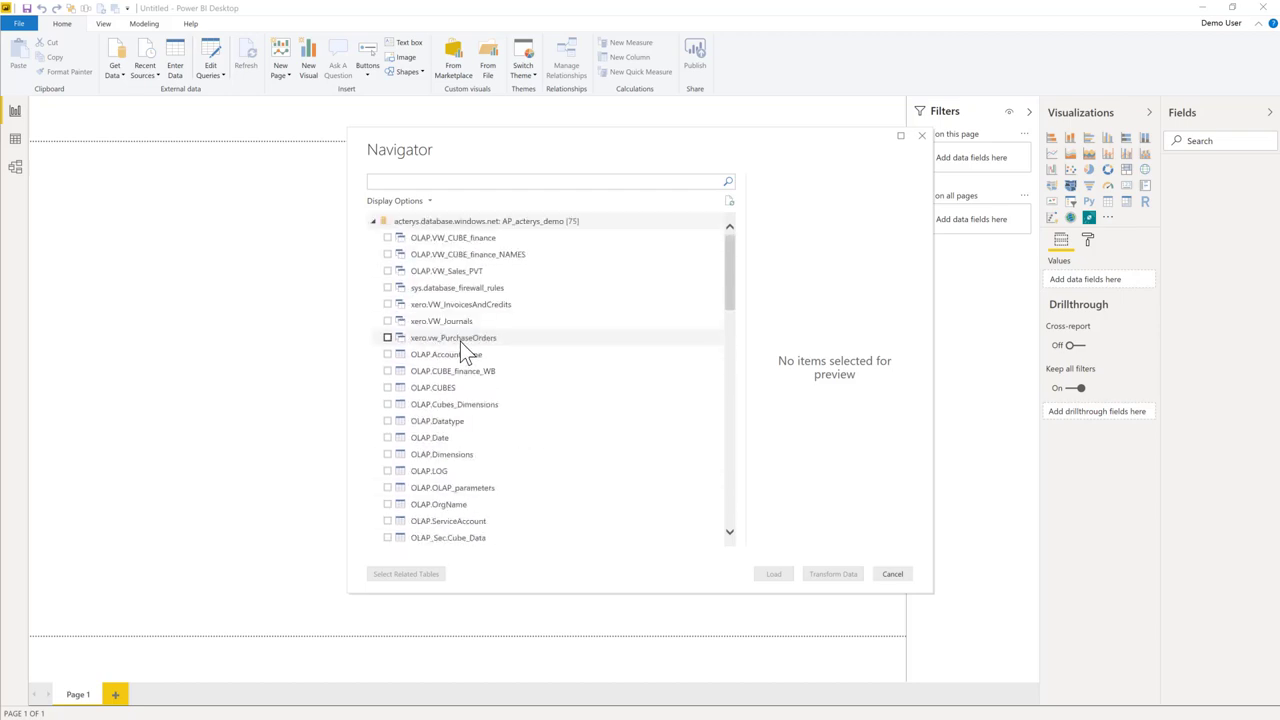
{"action": "scroll", "coordinate": [454, 344], "scroll_direction": "down", "scroll_amount": 2}
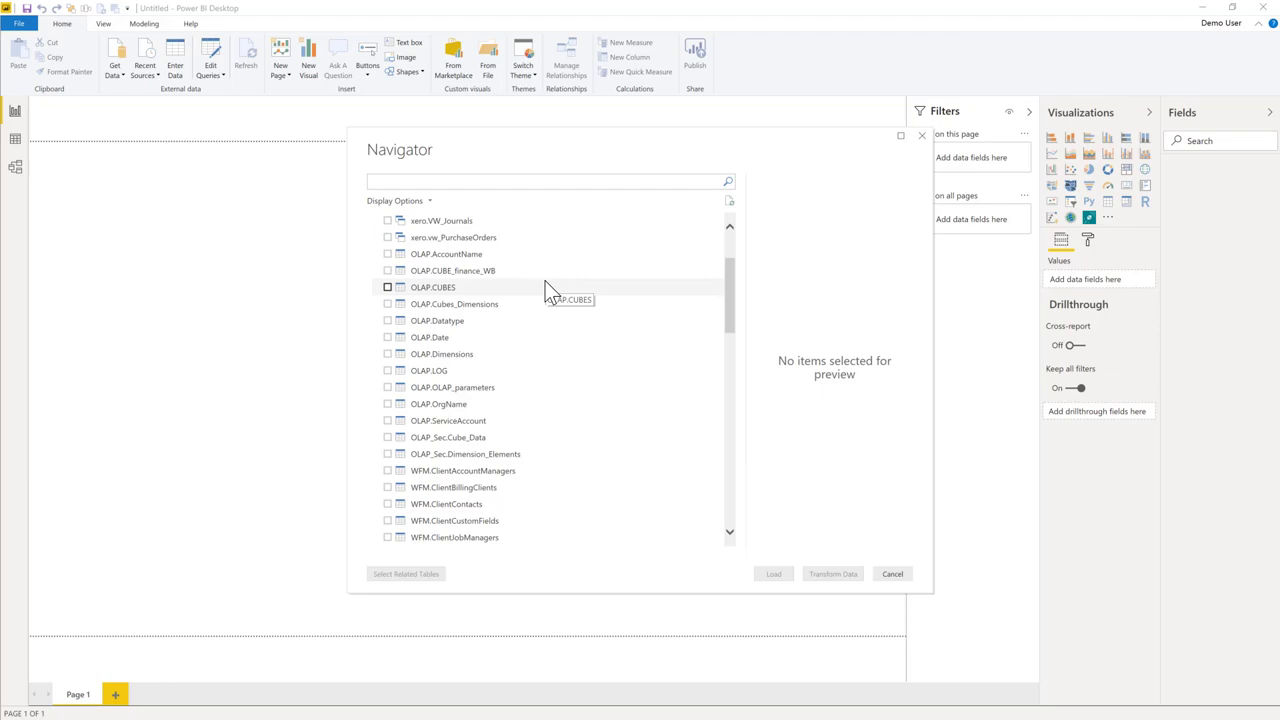
{"action": "left_click", "coordinate": [389, 271]}
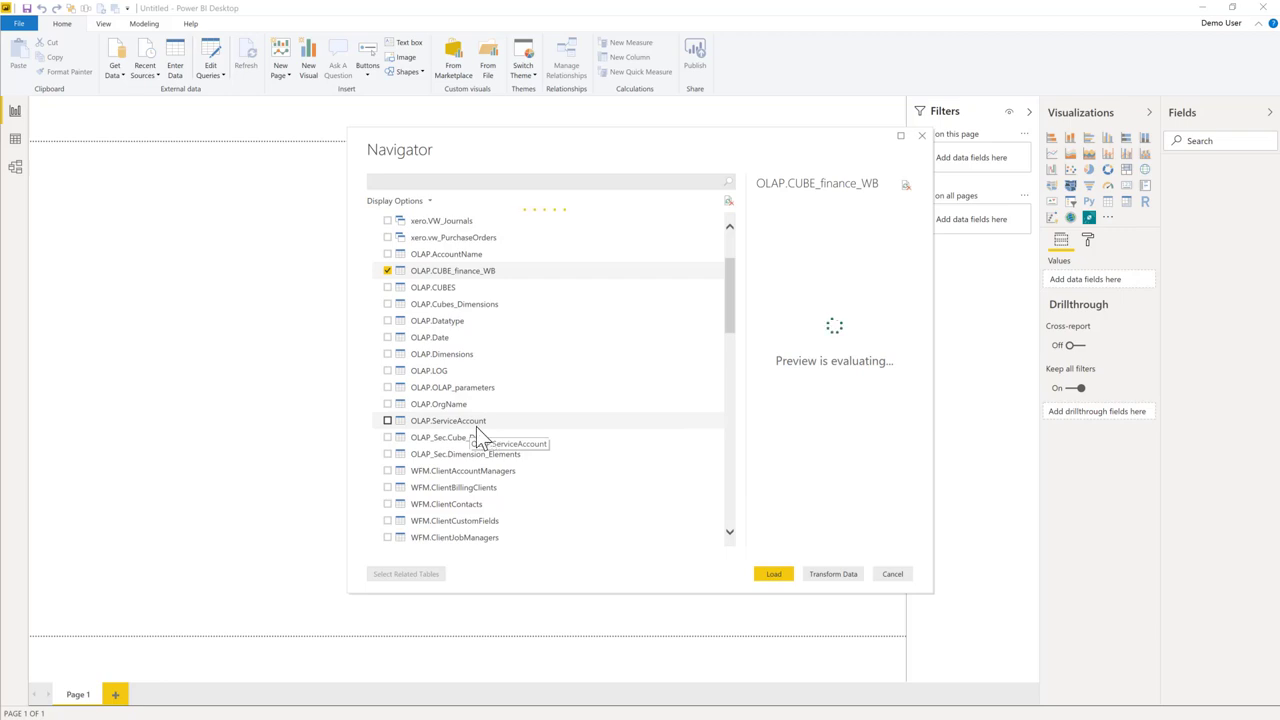
{"action": "left_click", "coordinate": [387, 421]}
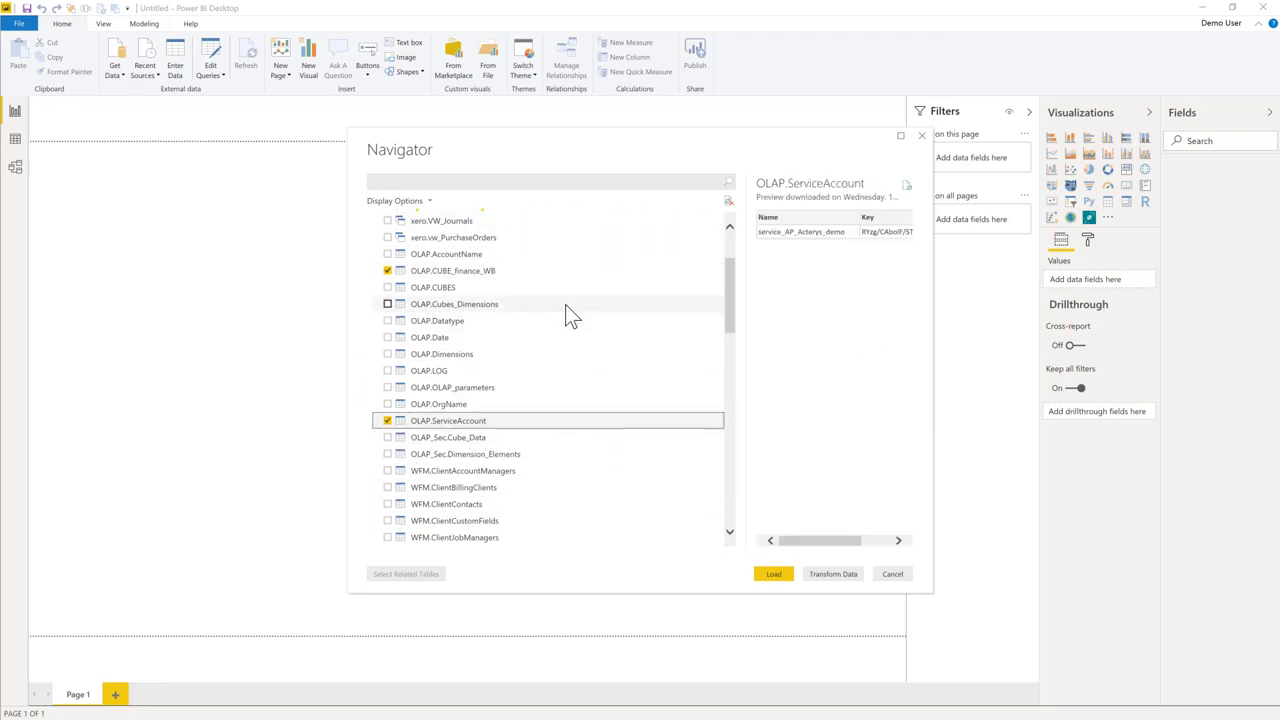
{"action": "scroll", "coordinate": [565, 300], "scroll_direction": "down", "scroll_amount": 1}
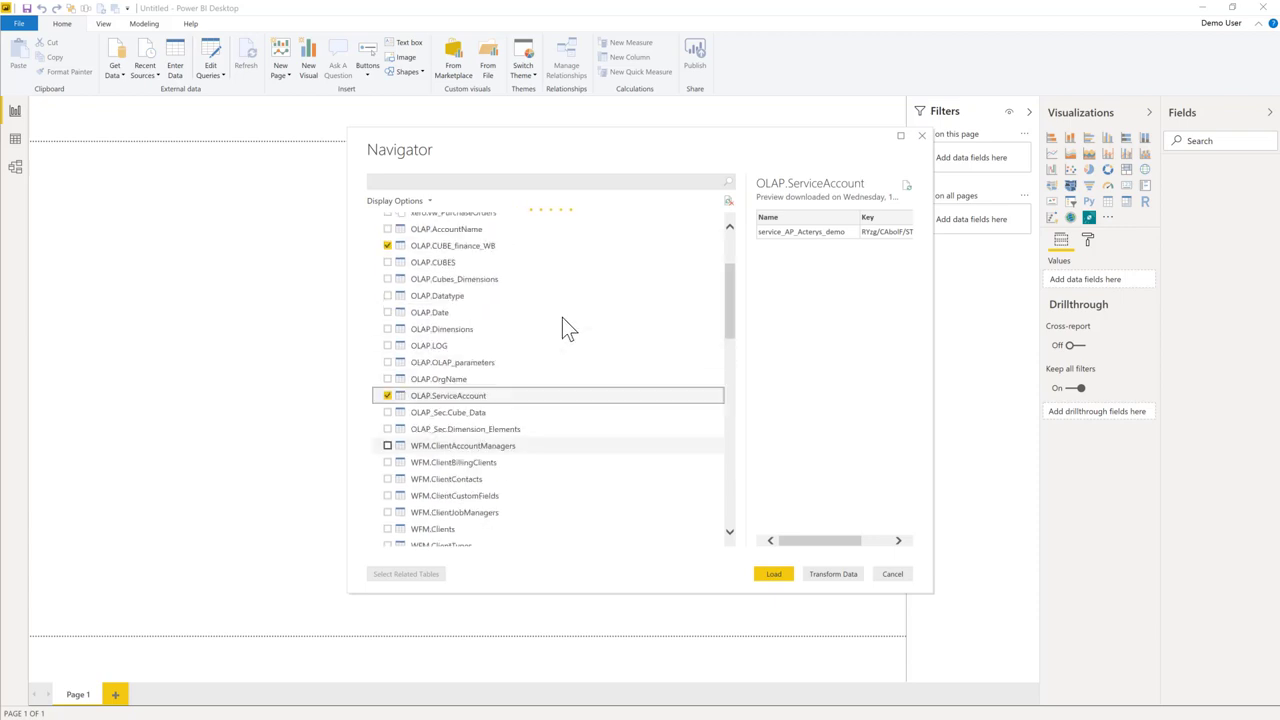
{"action": "scroll", "coordinate": [562, 327], "scroll_direction": "up", "scroll_amount": 3}
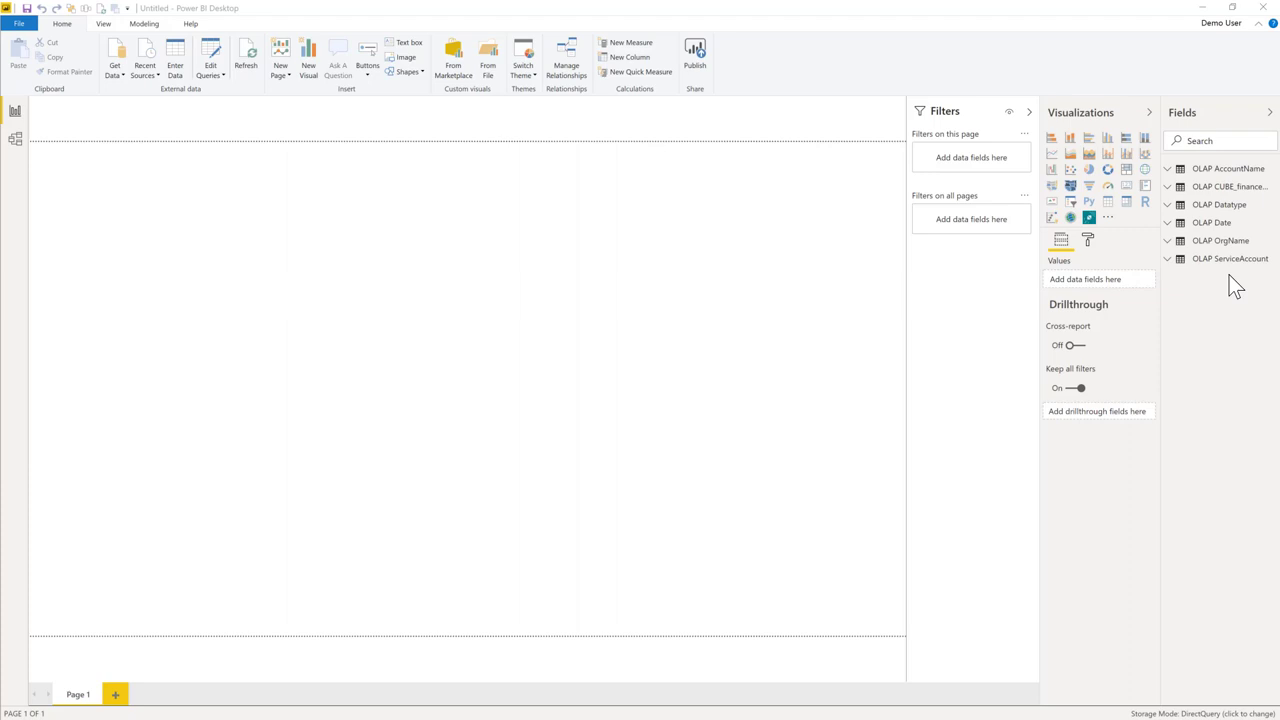
Add an enlarged Acterys Matrix with Amount as values and AccountClass above Name in rows.
{"action": "mouse_move", "coordinate": [1241, 192]}
{"action": "left_click", "coordinate": [1089, 218]}
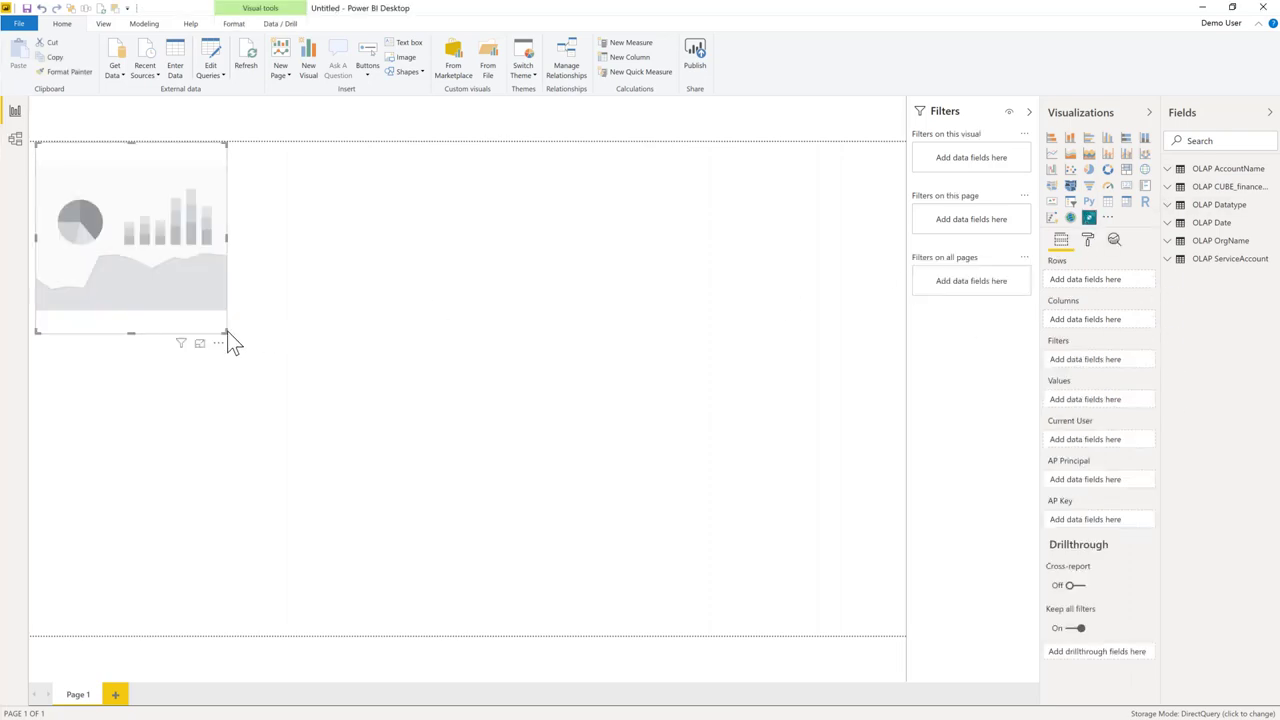
{"action": "left_click_drag", "start_coordinate": [227, 331], "coordinate": [733, 553]}
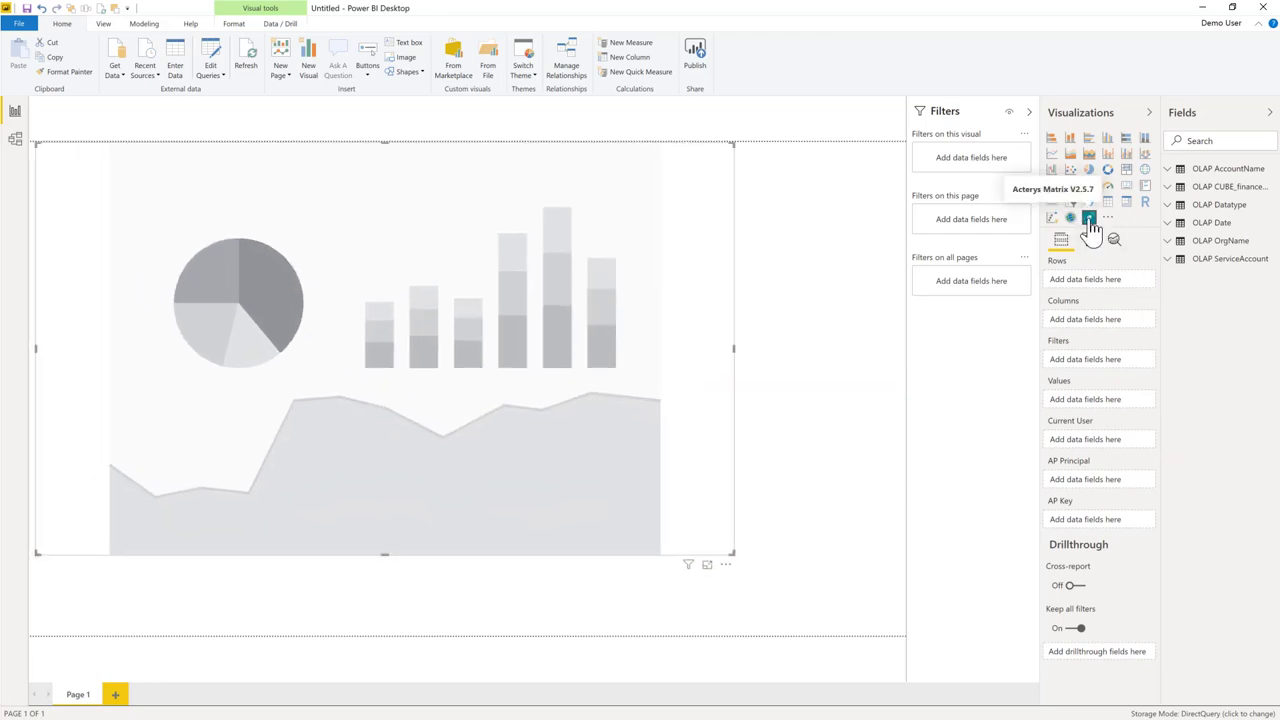
{"action": "left_click", "coordinate": [1170, 187]}
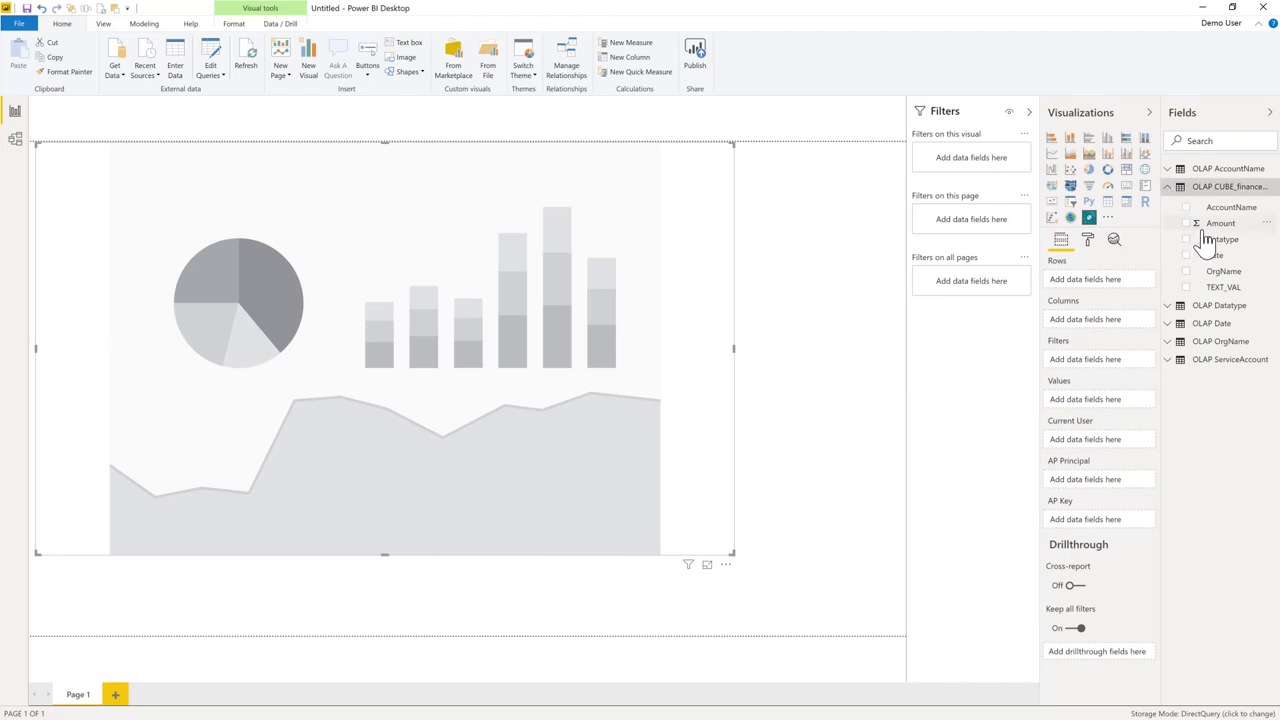
{"action": "left_click_drag", "start_coordinate": [1206, 228], "coordinate": [1120, 400]}
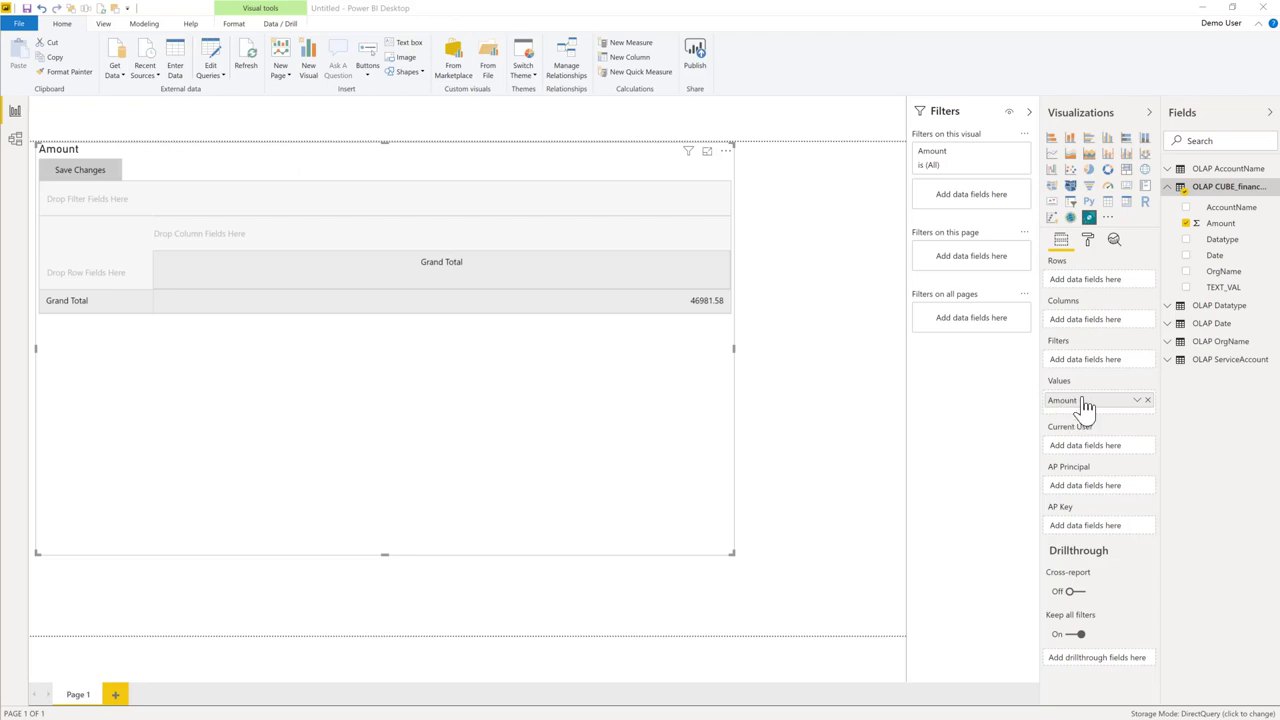
{"action": "left_click", "coordinate": [1168, 170]}
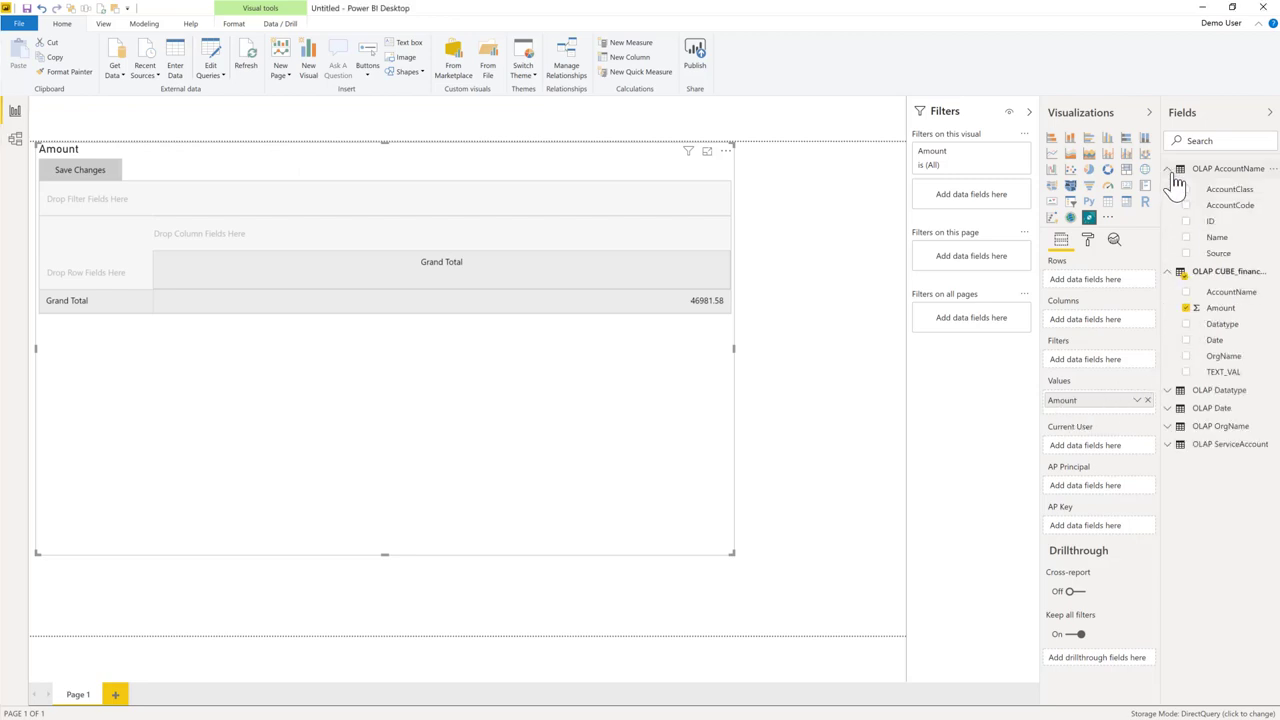
{"action": "left_click_drag", "start_coordinate": [1233, 245], "coordinate": [1128, 286]}
{"action": "left_click_drag", "start_coordinate": [1230, 190], "coordinate": [1131, 314]}
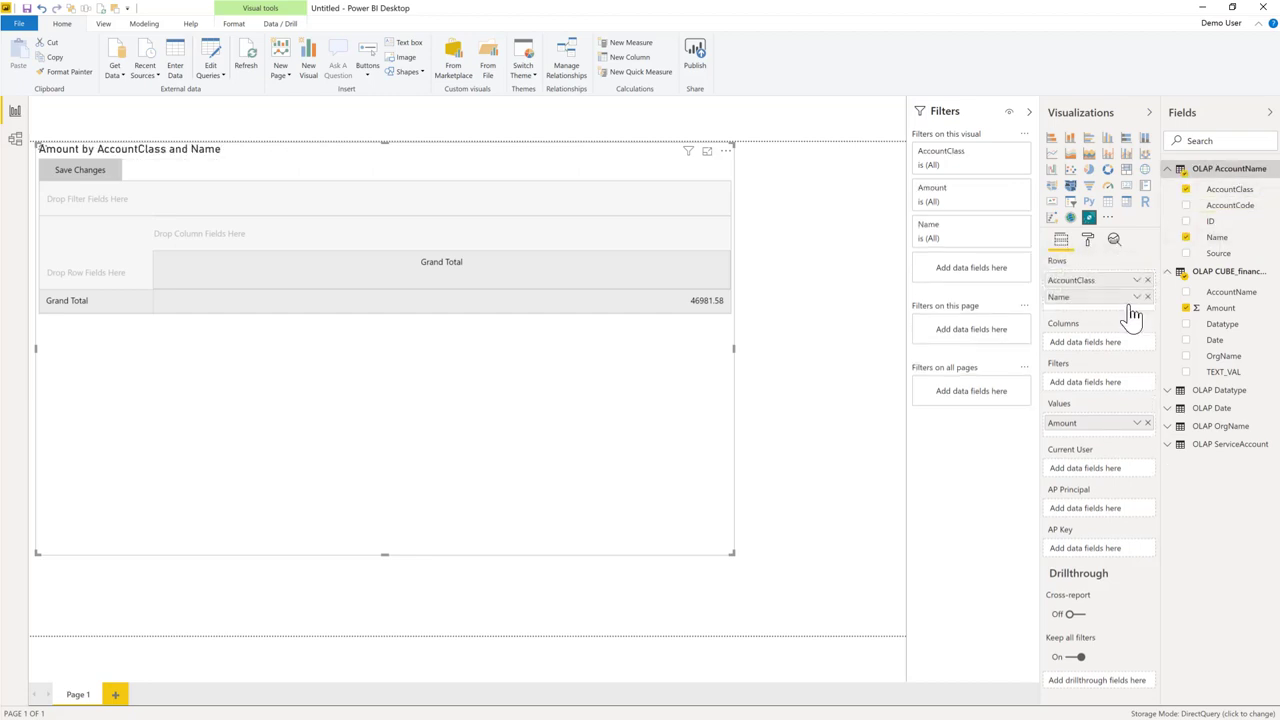
Put Datatype Name in columns, Year_Month in filters, and ServiceAccount Key/Name as AP Key/Principal.
{"action": "left_click", "coordinate": [1168, 391]}
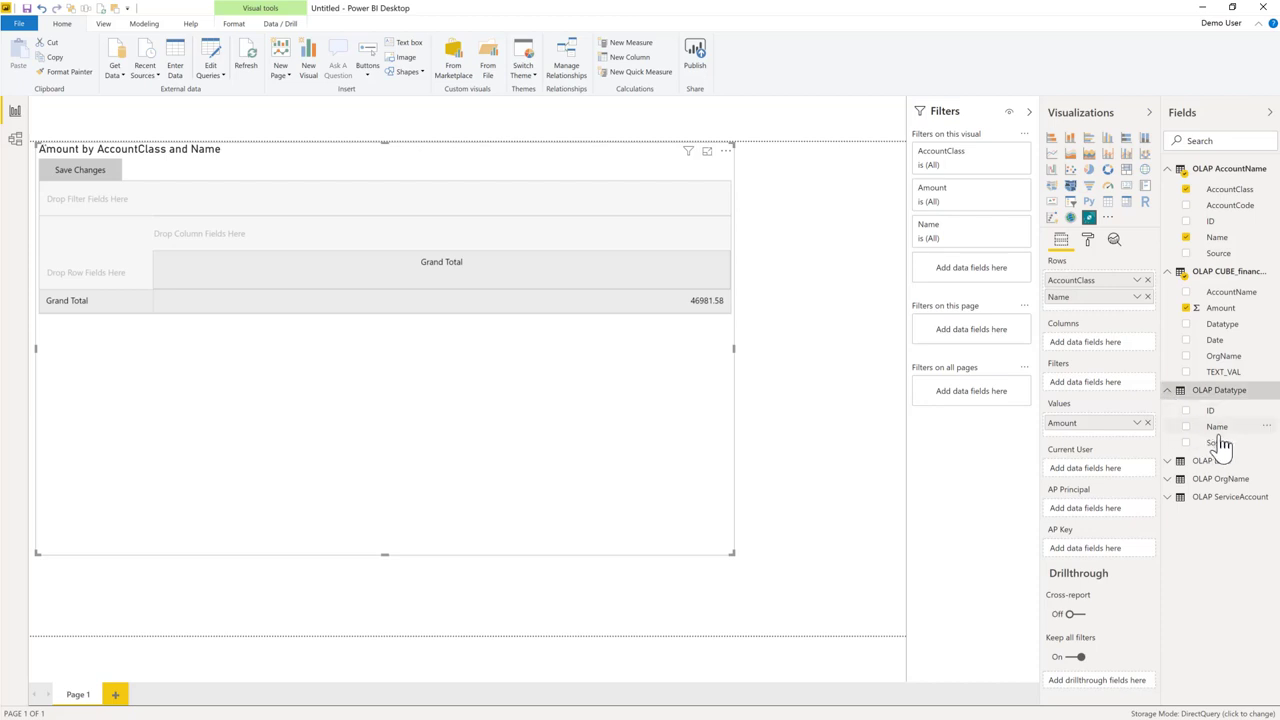
{"action": "left_click_drag", "start_coordinate": [1221, 430], "coordinate": [1097, 345]}
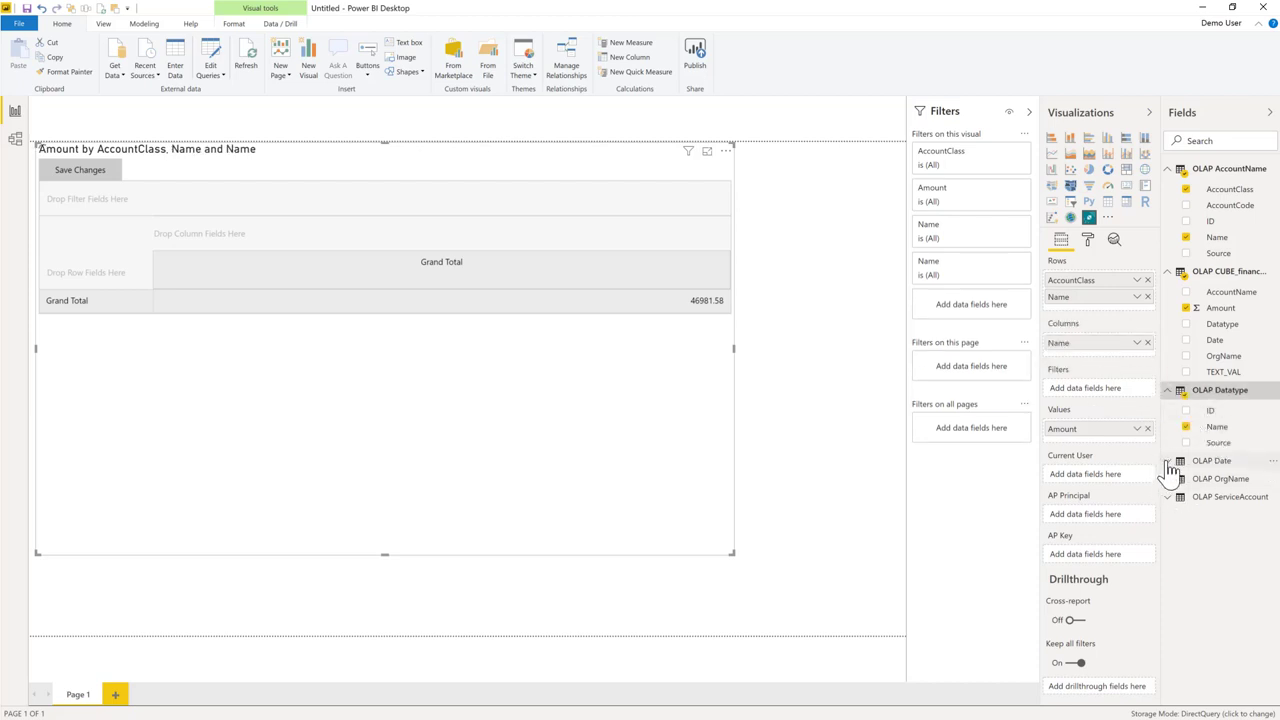
{"action": "left_click", "coordinate": [1167, 462]}
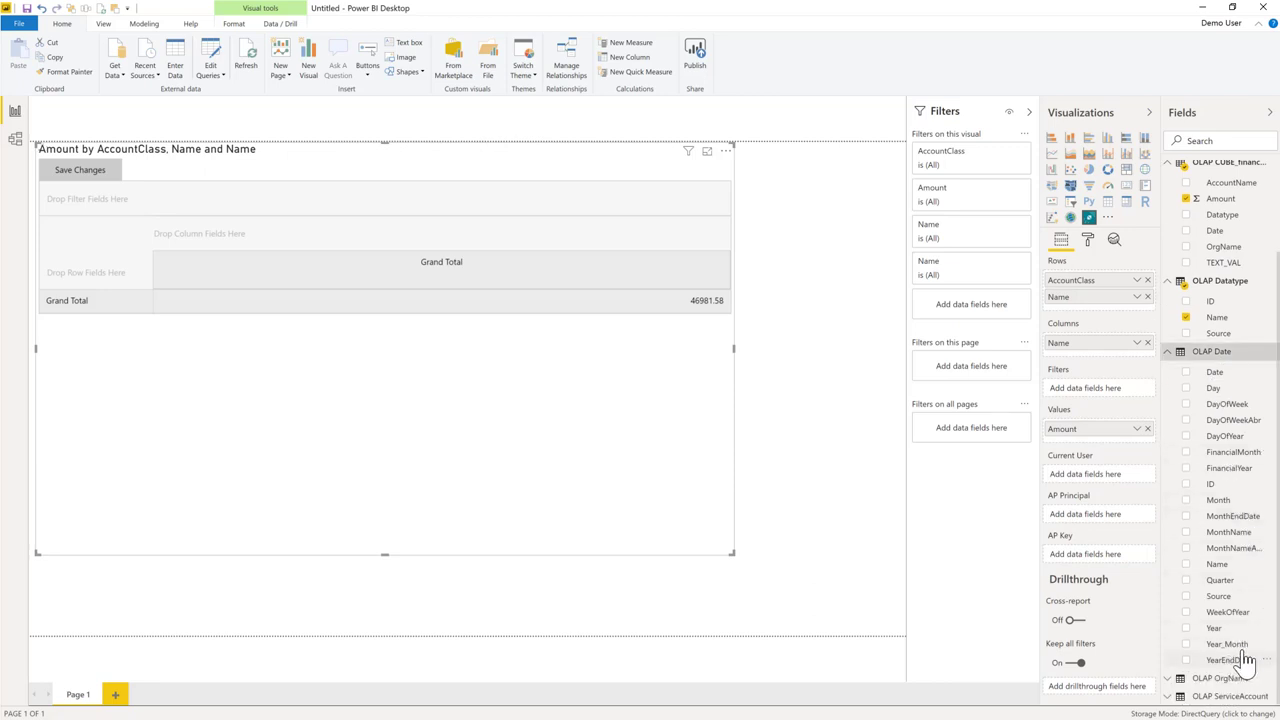
{"action": "left_click_drag", "start_coordinate": [1232, 646], "coordinate": [1124, 396]}
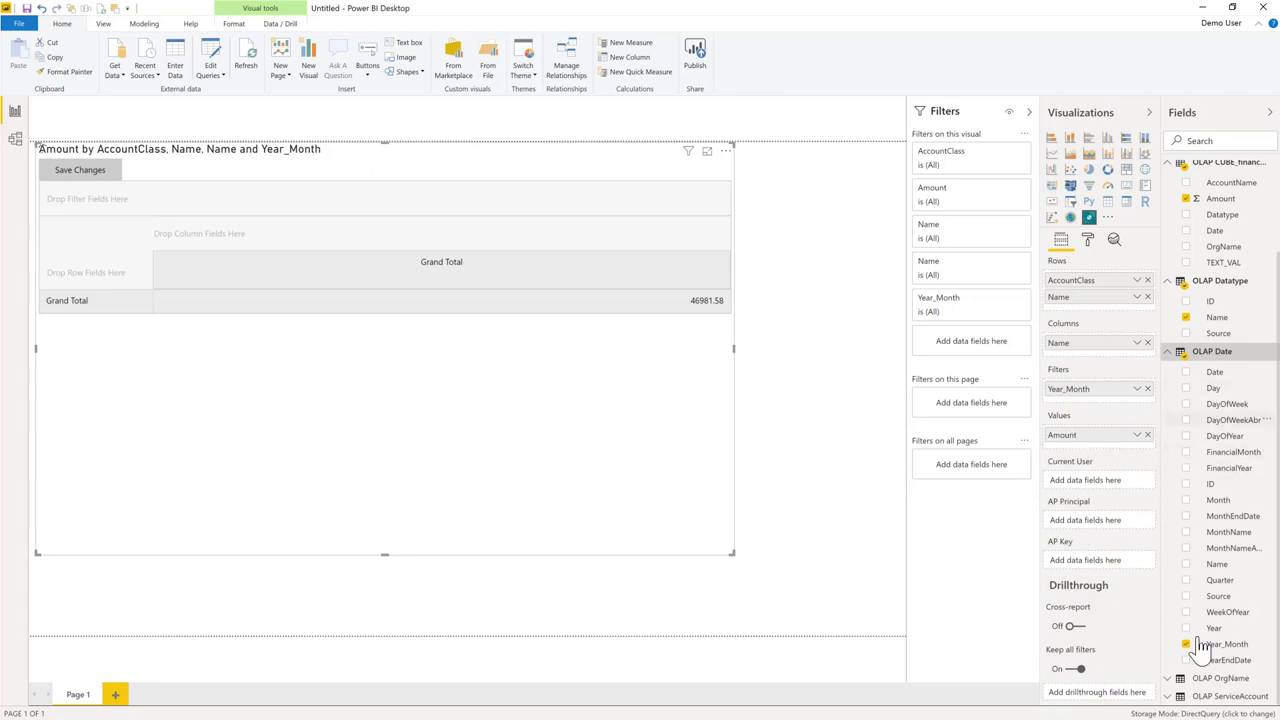
{"action": "scroll", "coordinate": [1205, 545], "scroll_direction": "down", "scroll_amount": 1}
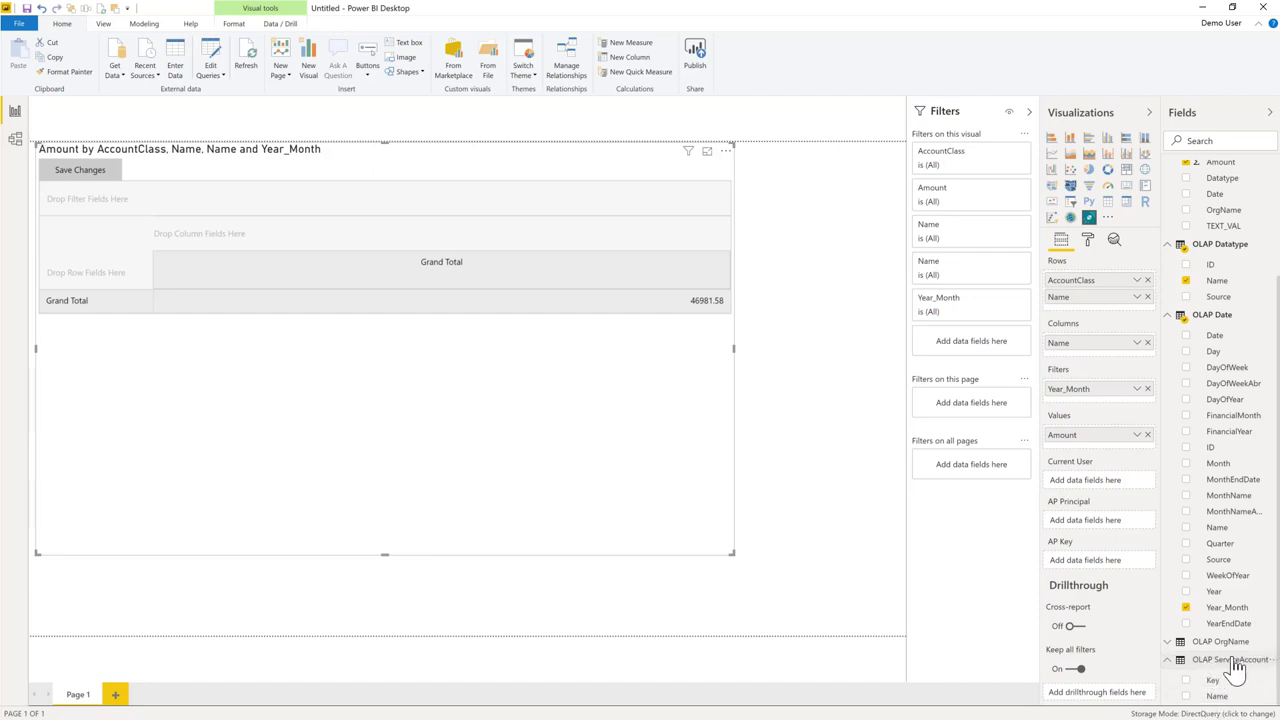
{"action": "mouse_move", "coordinate": [1220, 677]}
{"action": "left_click_drag", "start_coordinate": [1148, 648], "coordinate": [1097, 558]}
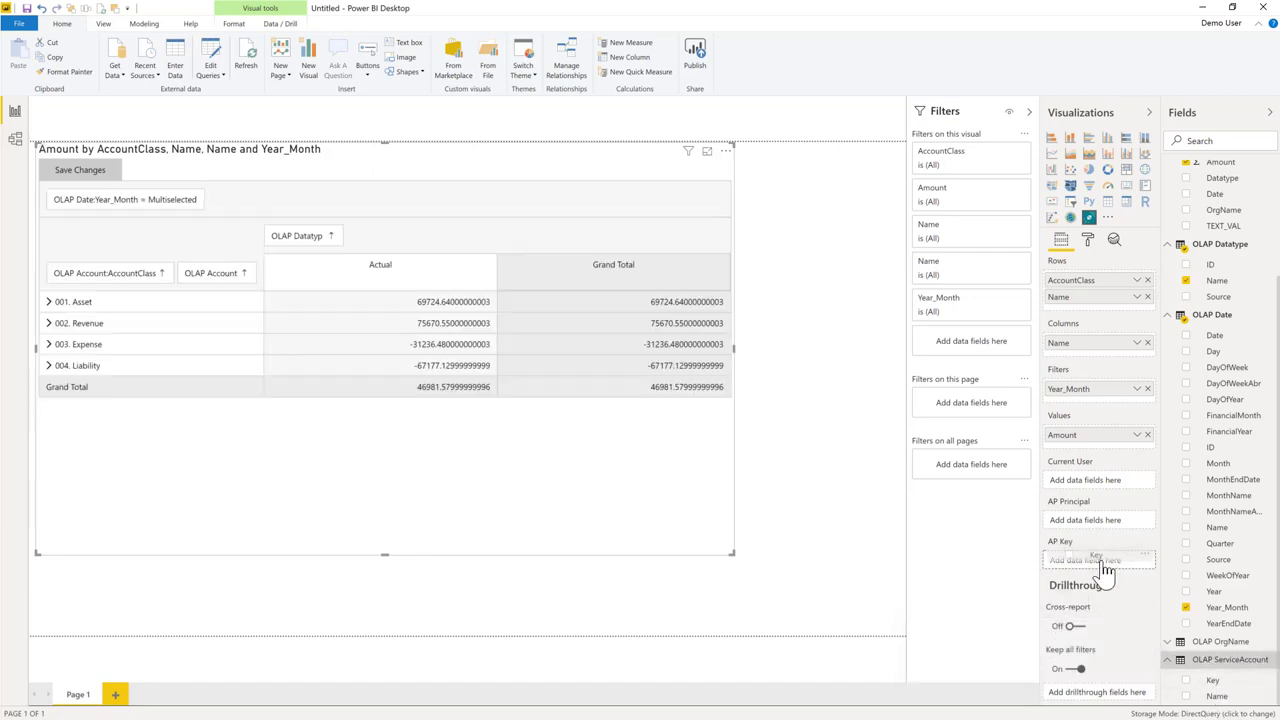
{"action": "left_click_drag", "start_coordinate": [1230, 705], "coordinate": [1119, 518]}
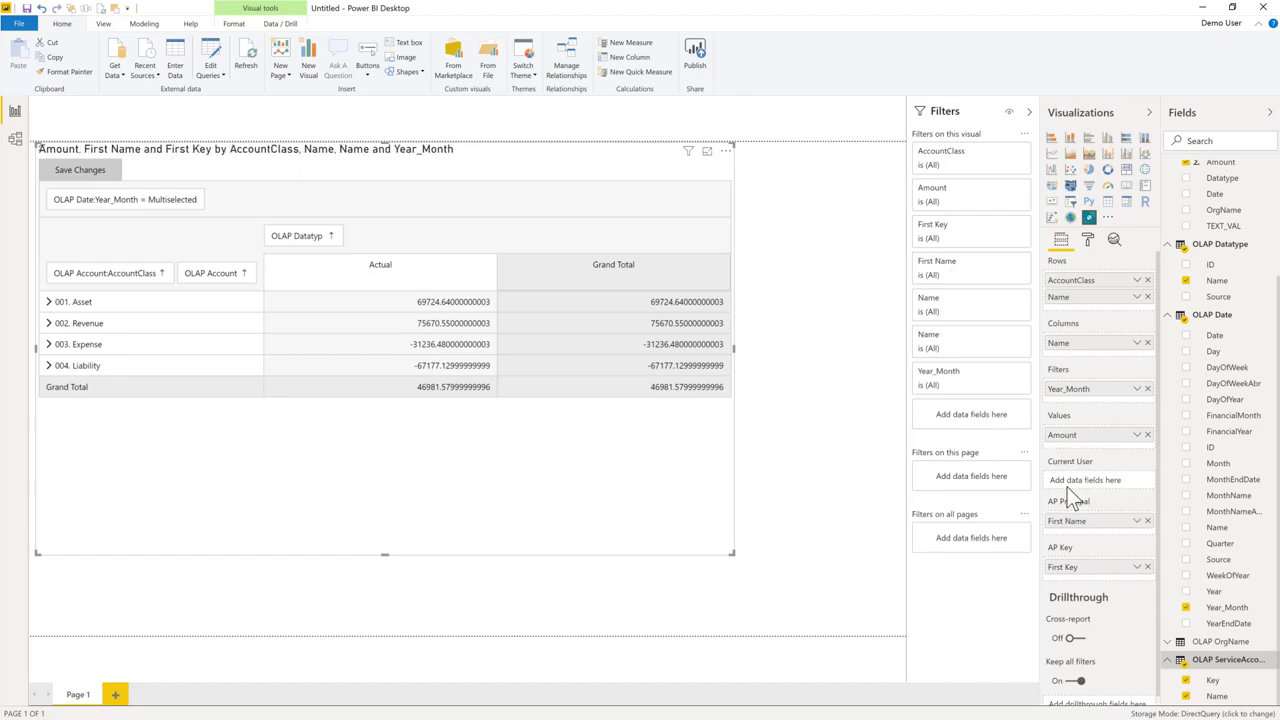
{"action": "scroll", "coordinate": [1223, 415], "scroll_direction": "up", "scroll_amount": 3}
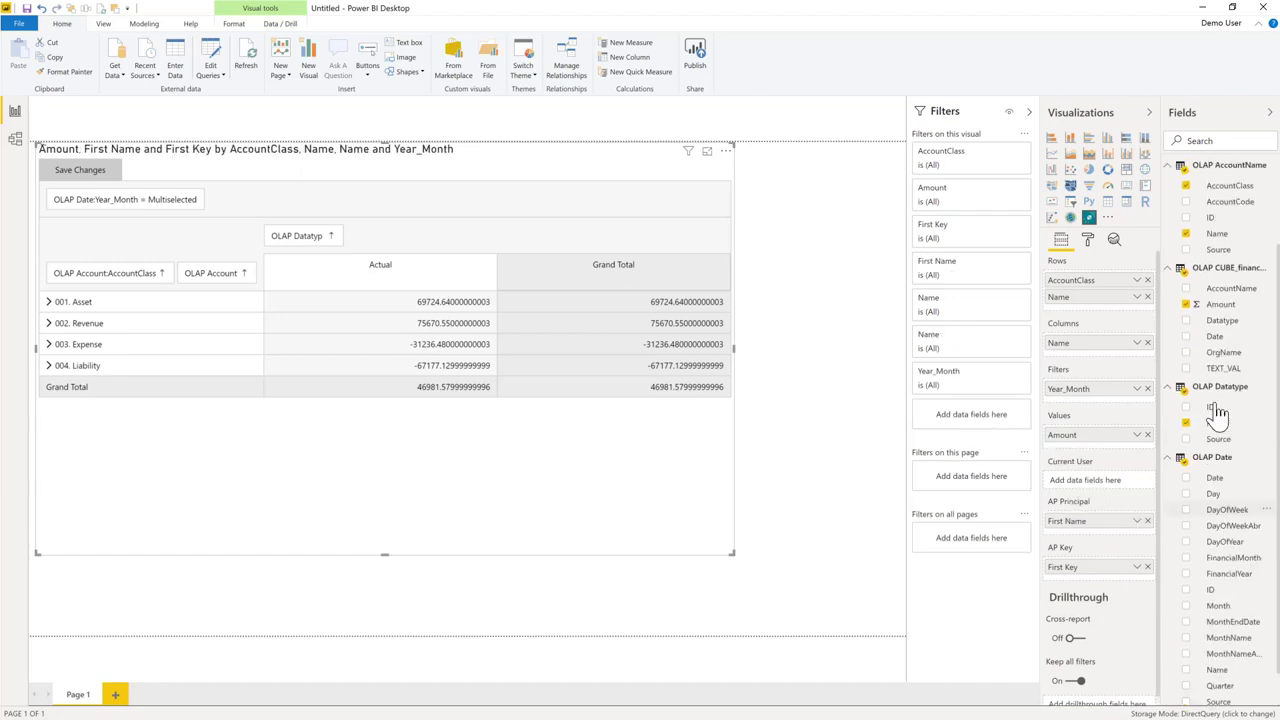
Create a User measure in the finance cube table holding the demo account's e-mail, and set it as Current User.
{"action": "right_click", "coordinate": [1222, 288]}
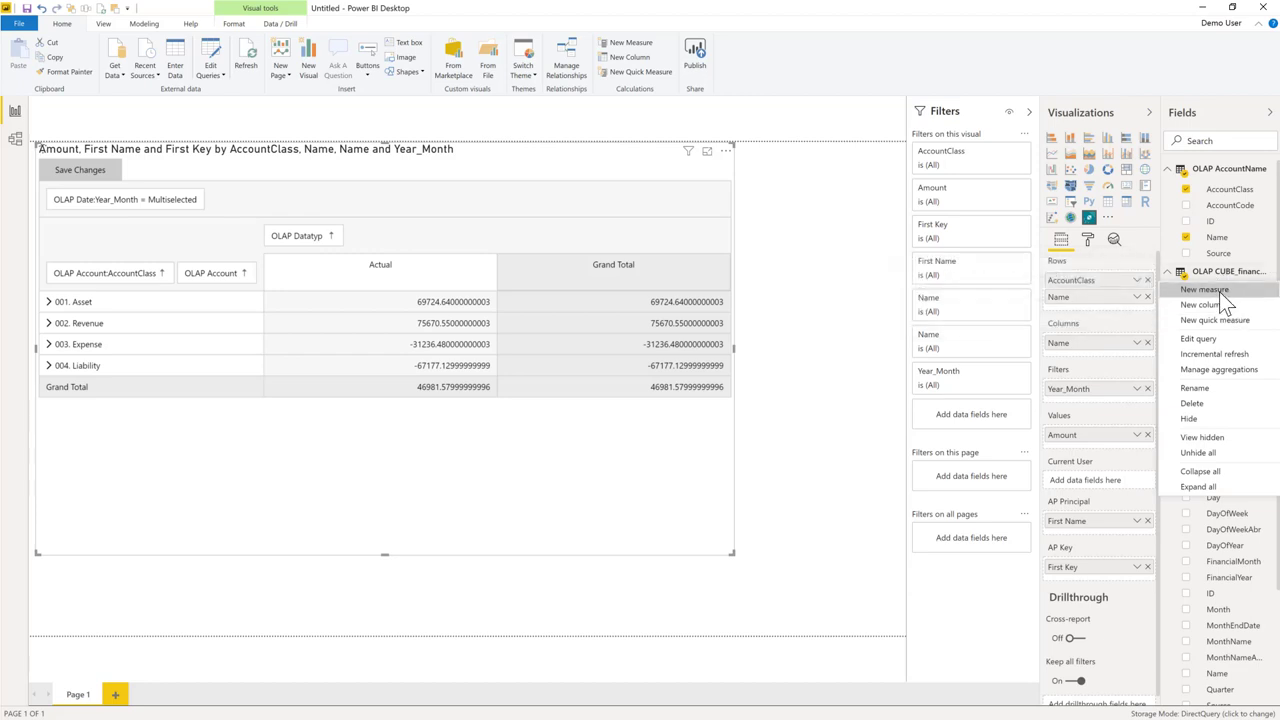
{"action": "left_click", "coordinate": [1219, 291]}
{"action": "left_click", "coordinate": [1215, 291]}
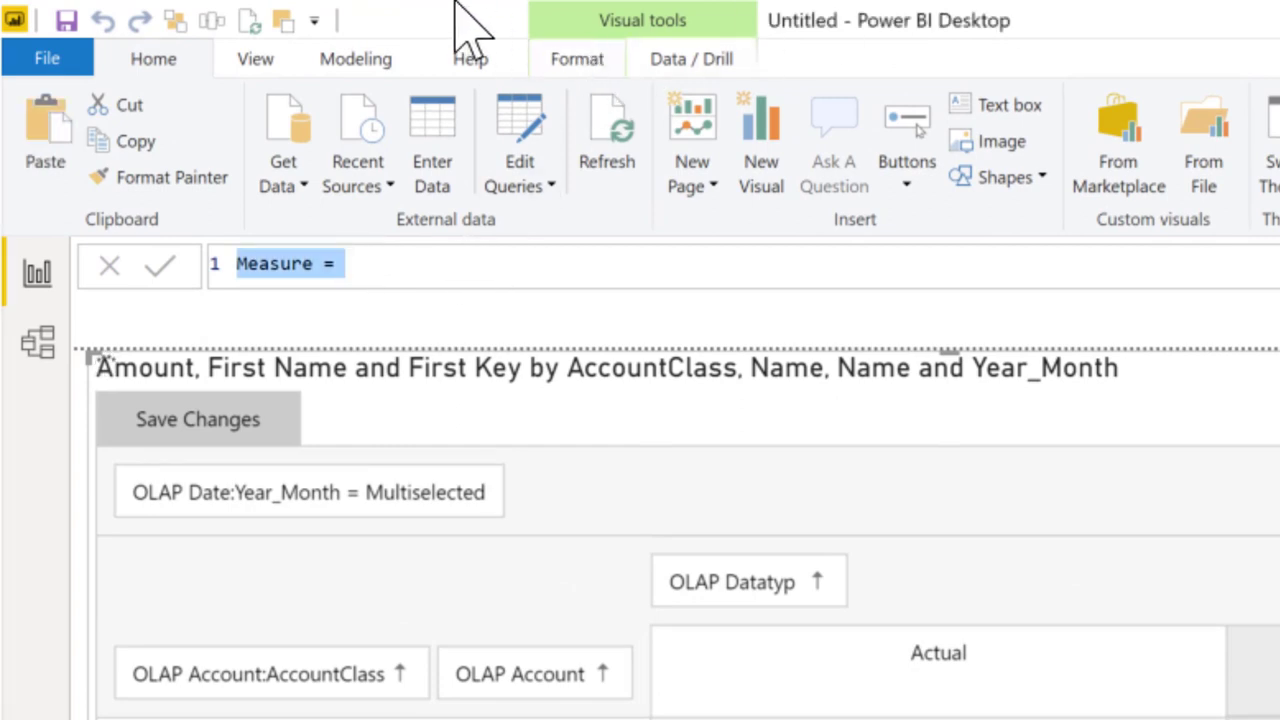
{"action": "type", "text": "User"}
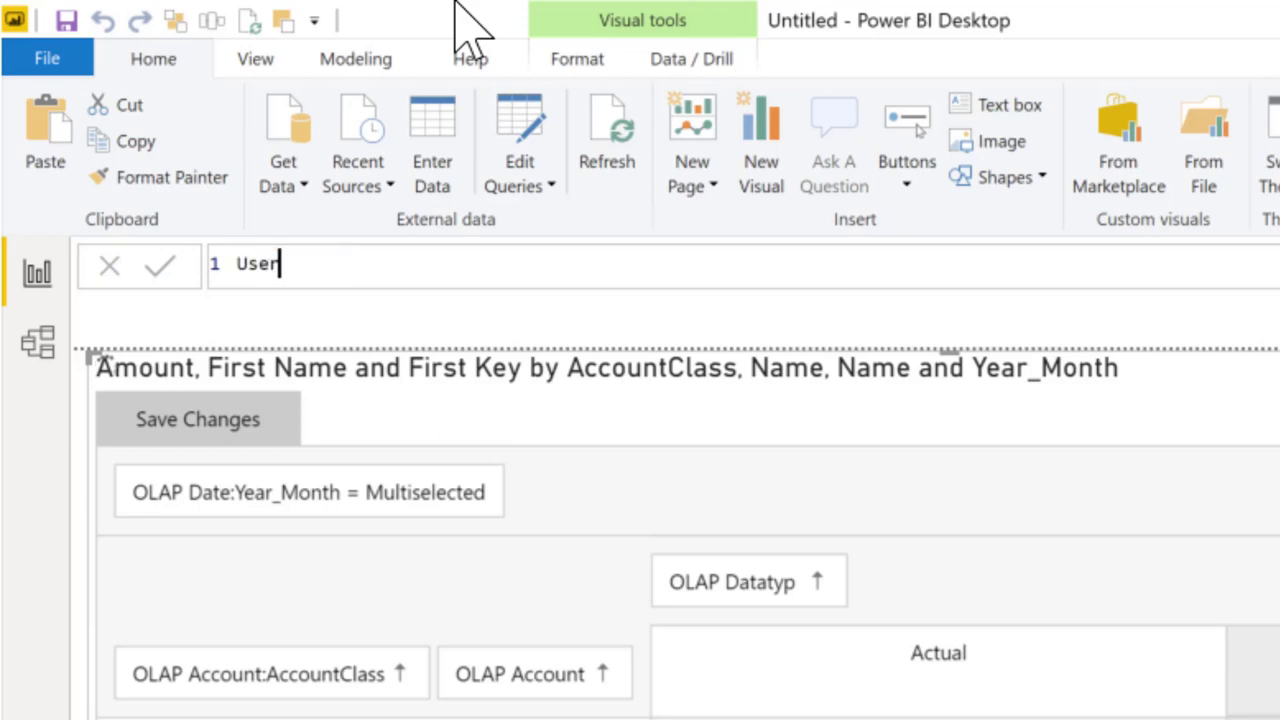
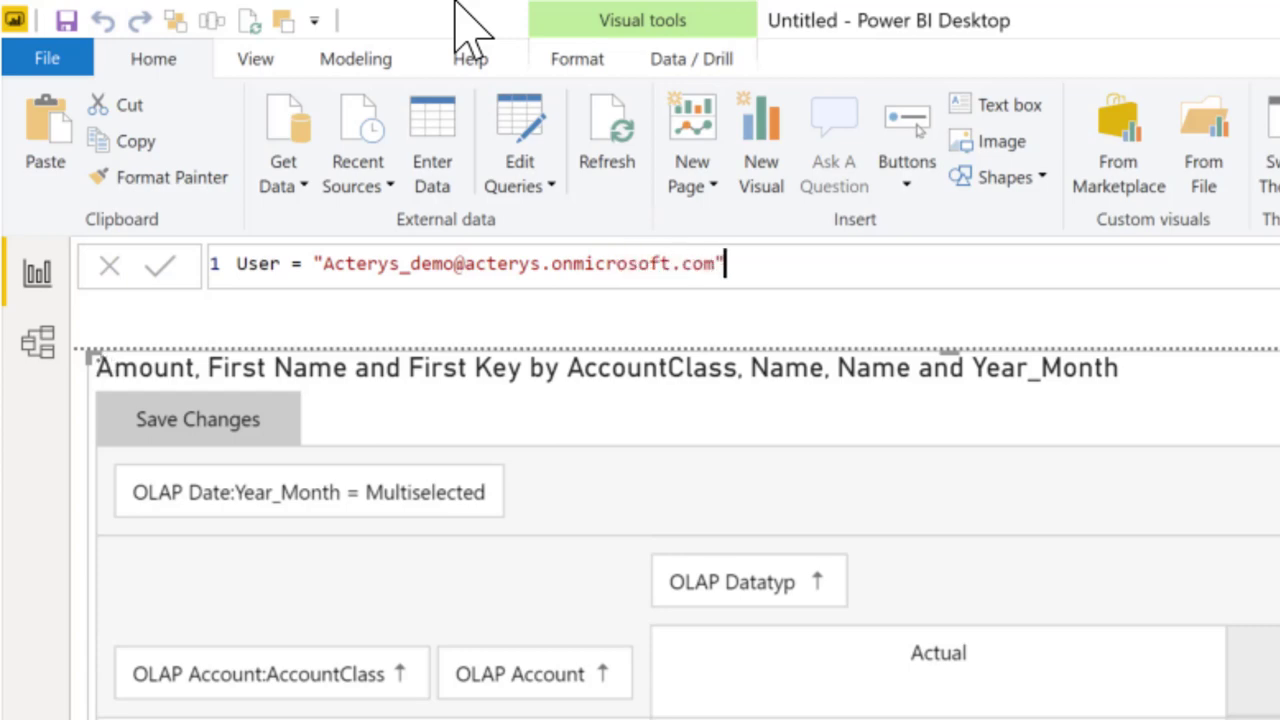
{"action": "key", "text": "Return"}
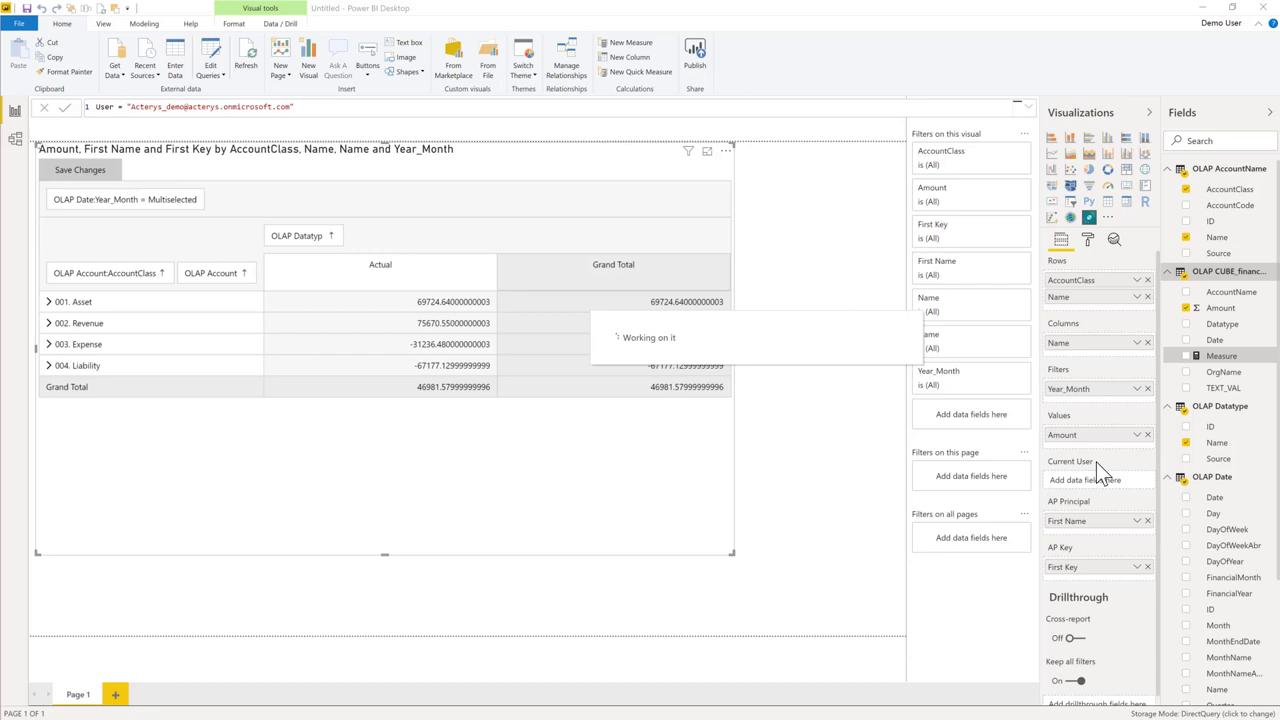
{"action": "left_click_drag", "start_coordinate": [1228, 390], "coordinate": [1123, 490]}
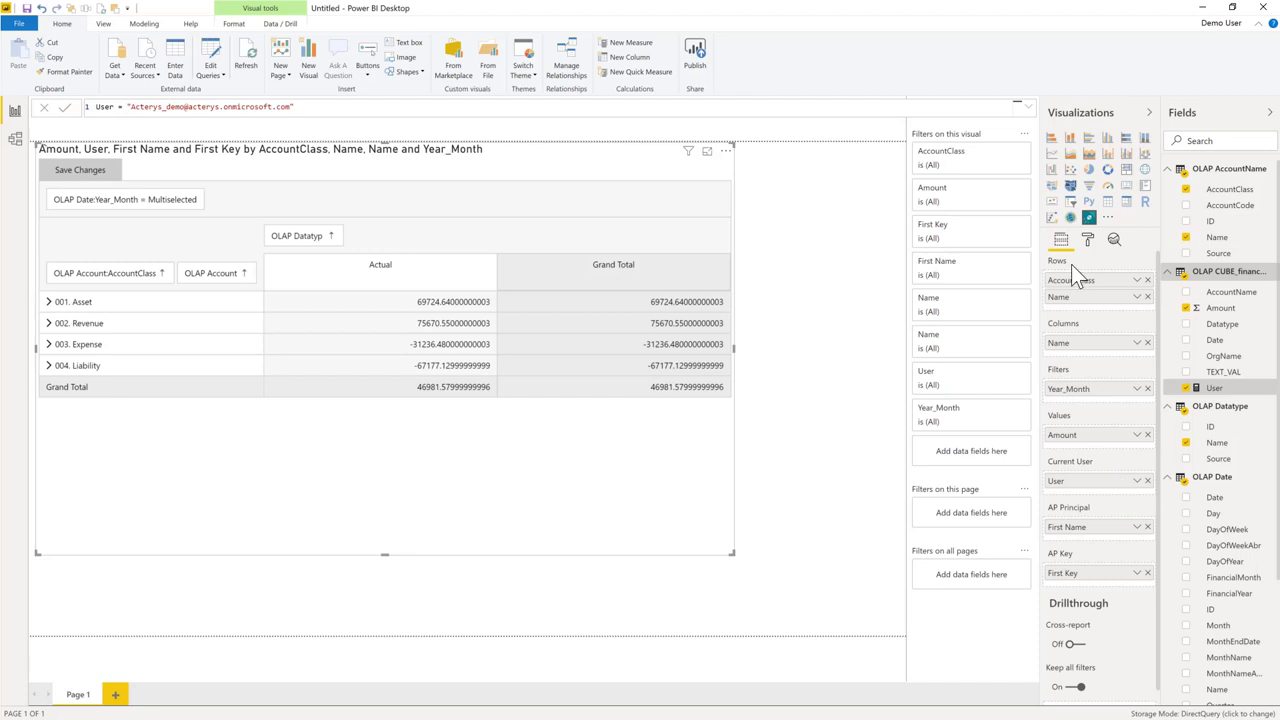
Set the matrix's API Details Database Name to ap_acterys_demo in its format settings.
{"action": "left_click", "coordinate": [1088, 239]}
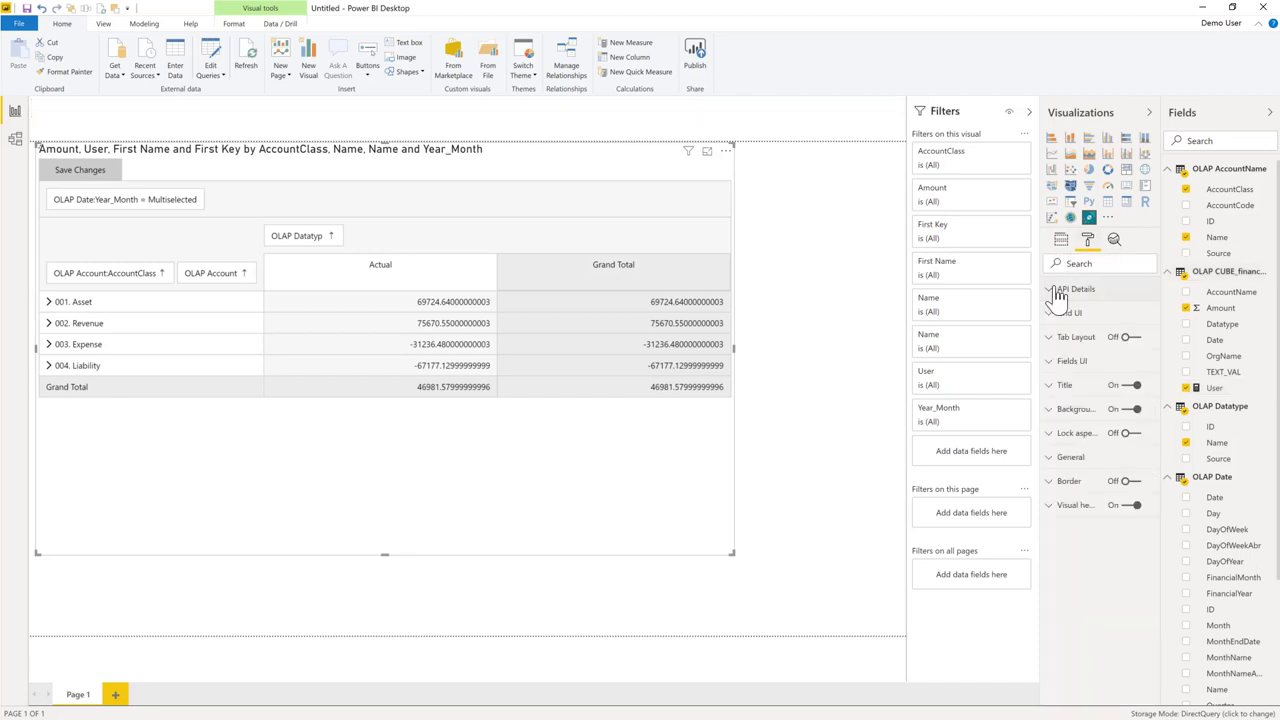
{"action": "left_click", "coordinate": [1057, 291]}
{"action": "left_click", "coordinate": [1084, 371]}
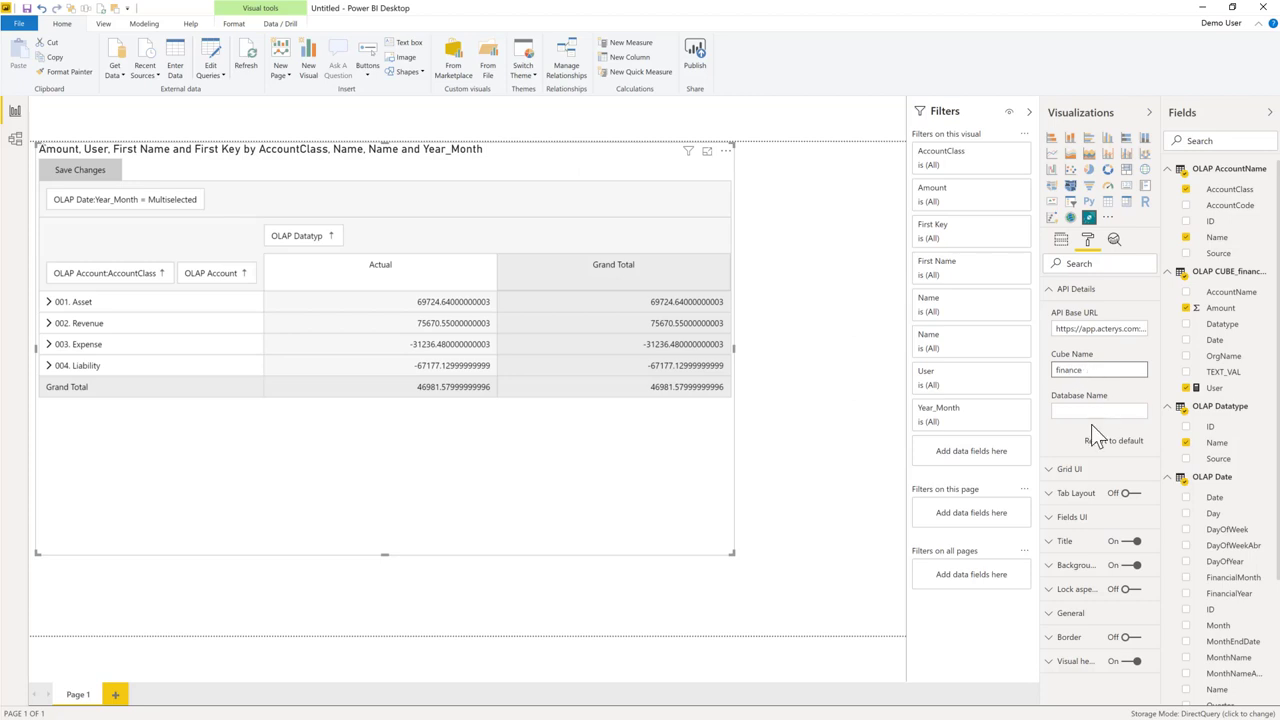
{"action": "left_click", "coordinate": [1093, 411]}
{"action": "type", "text": "ap_acterys_demo"}
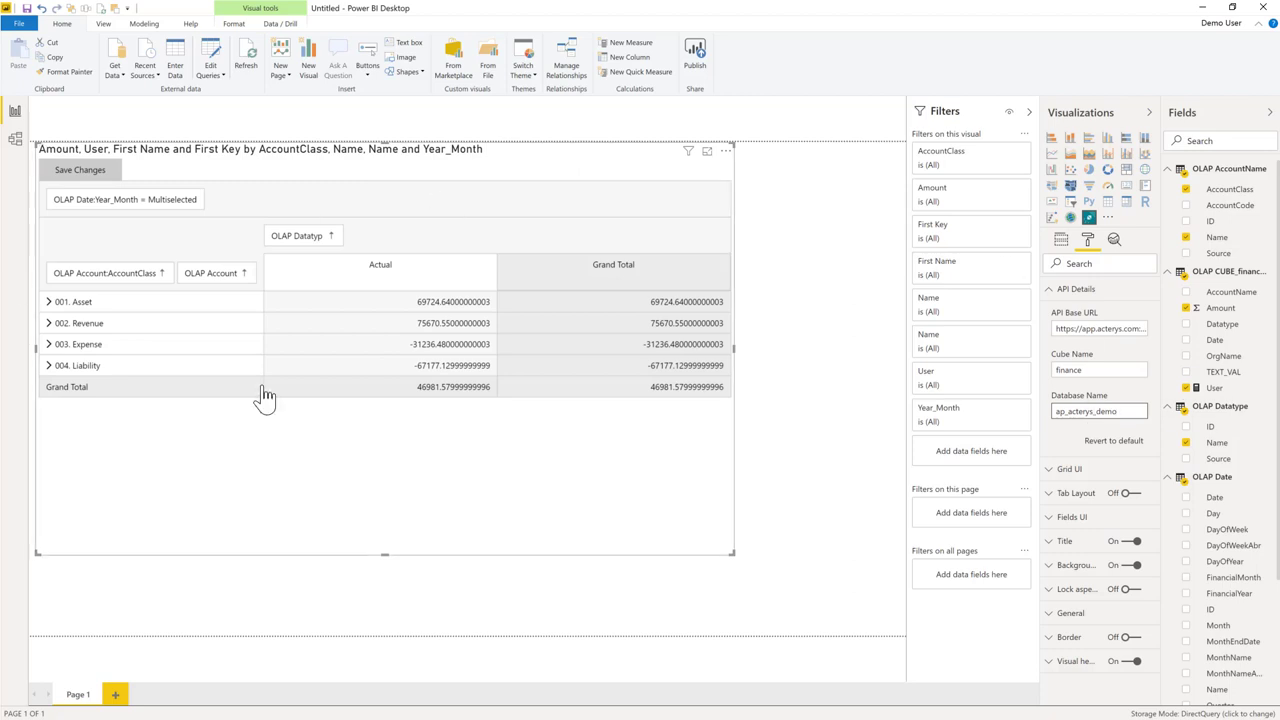
{"action": "left_click", "coordinate": [843, 257]}
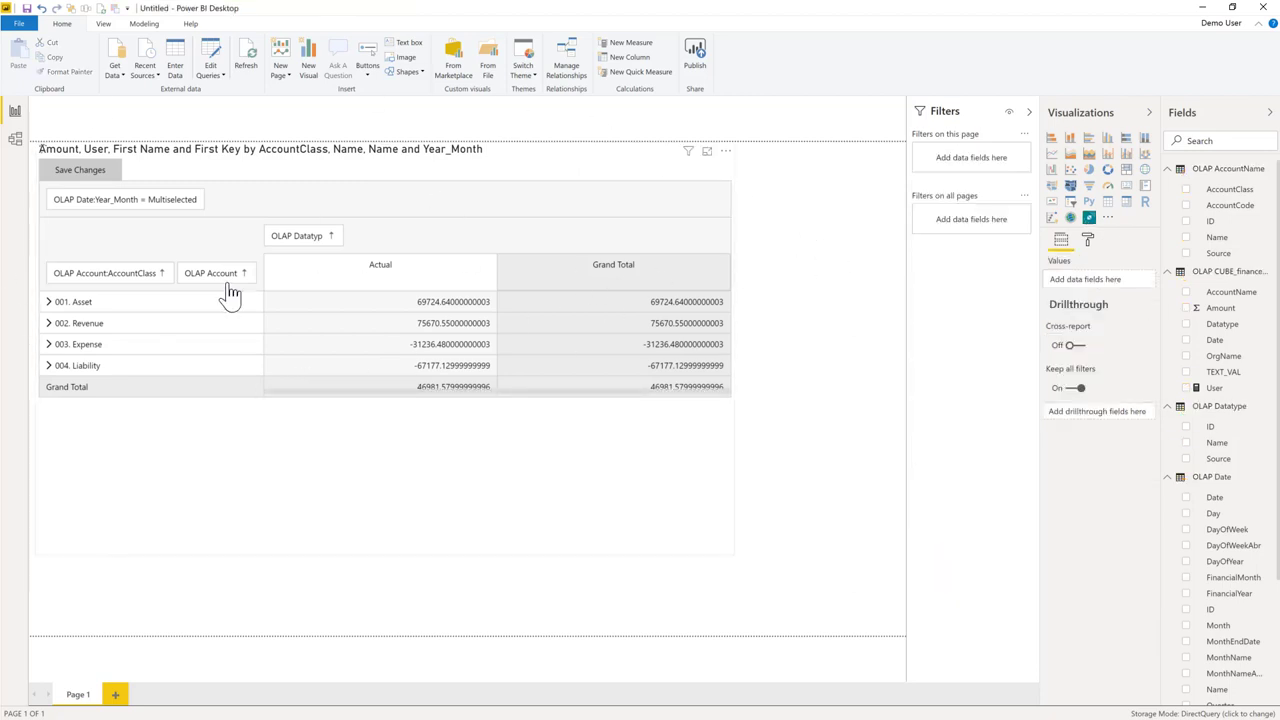
Expand 002. Revenue and enable Show items with no data on the Columns Name field.
{"action": "left_click", "coordinate": [47, 324]}
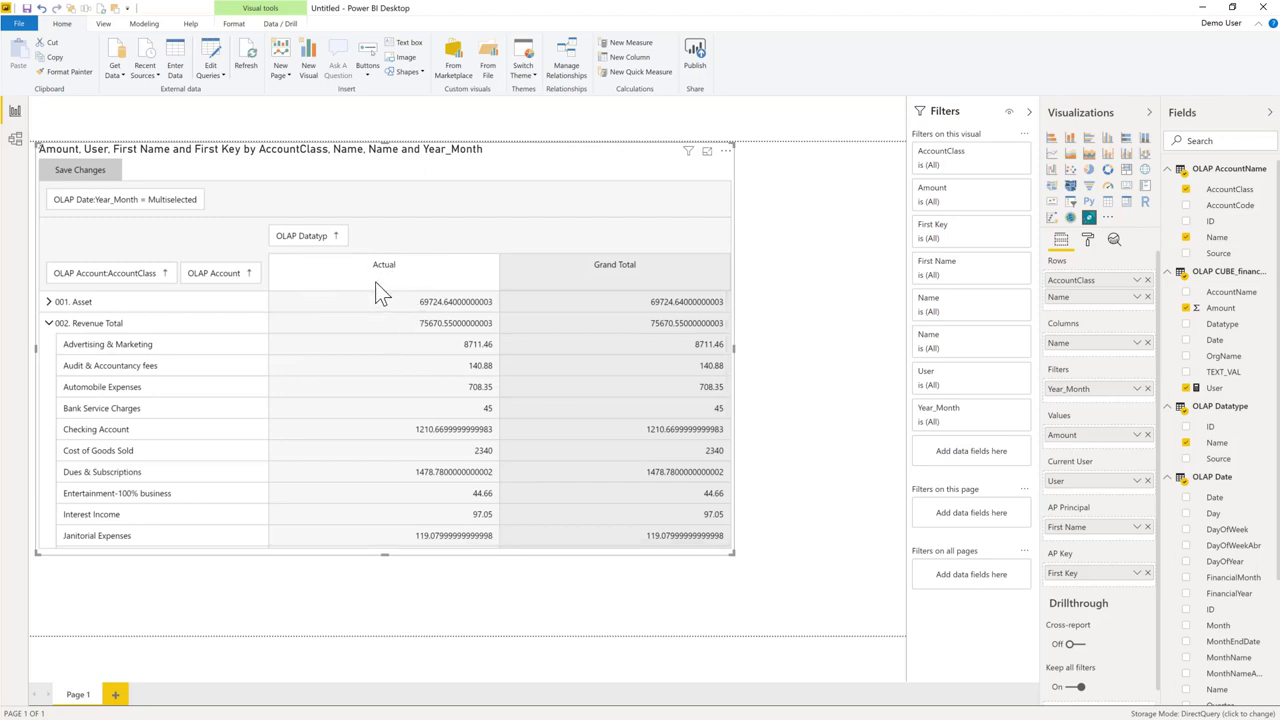
{"action": "left_click", "coordinate": [1136, 343]}
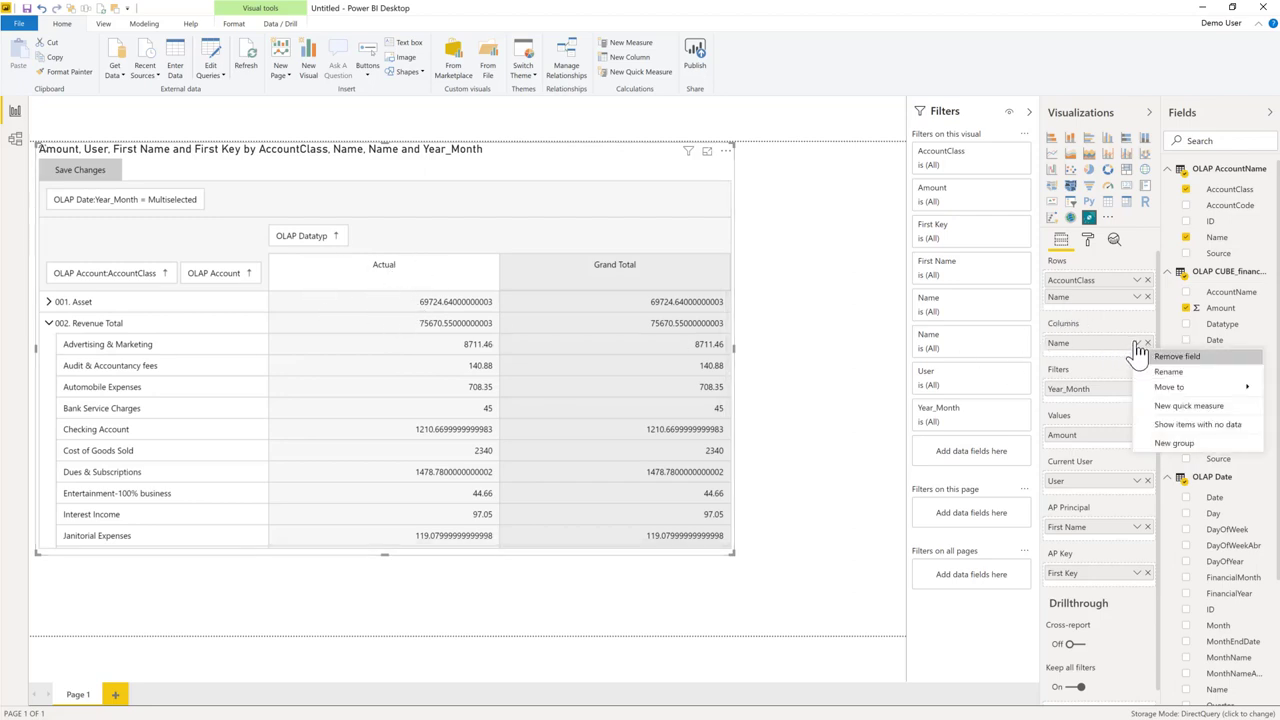
{"action": "left_click", "coordinate": [1184, 425]}
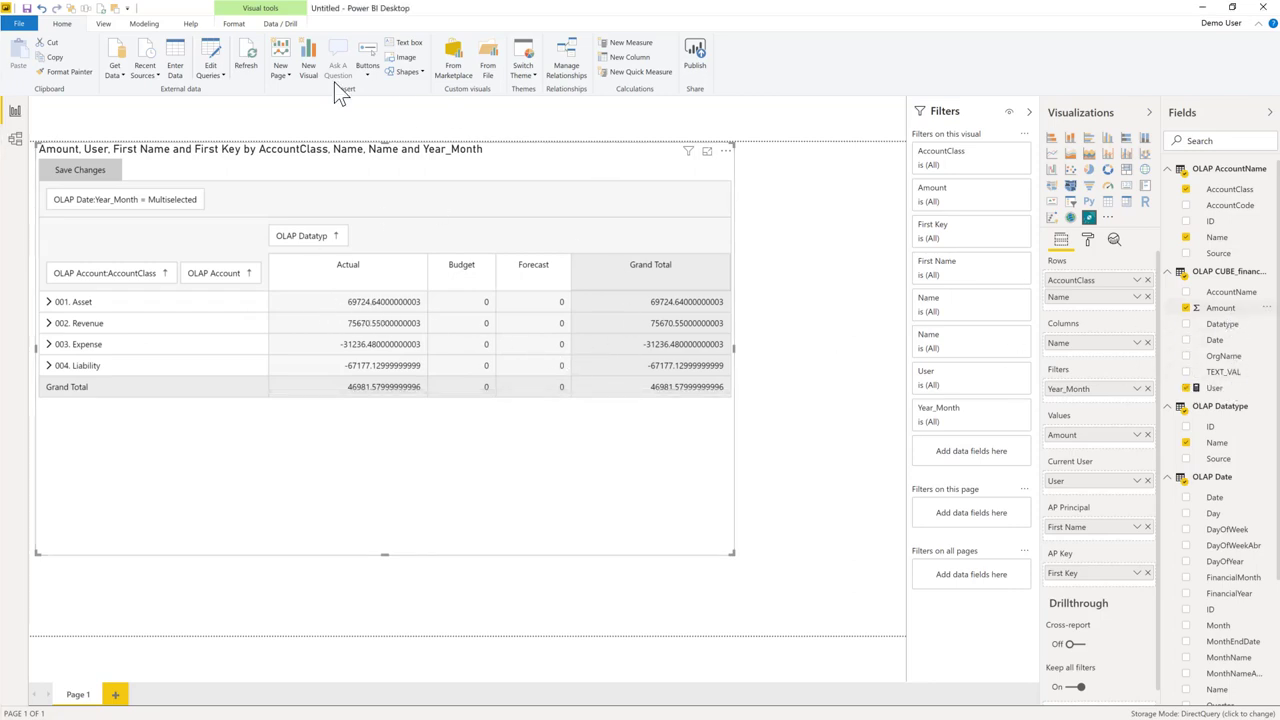
Format Amount as $ English (Australia) currency with 0 decimal places.
{"action": "left_click", "coordinate": [232, 24]}
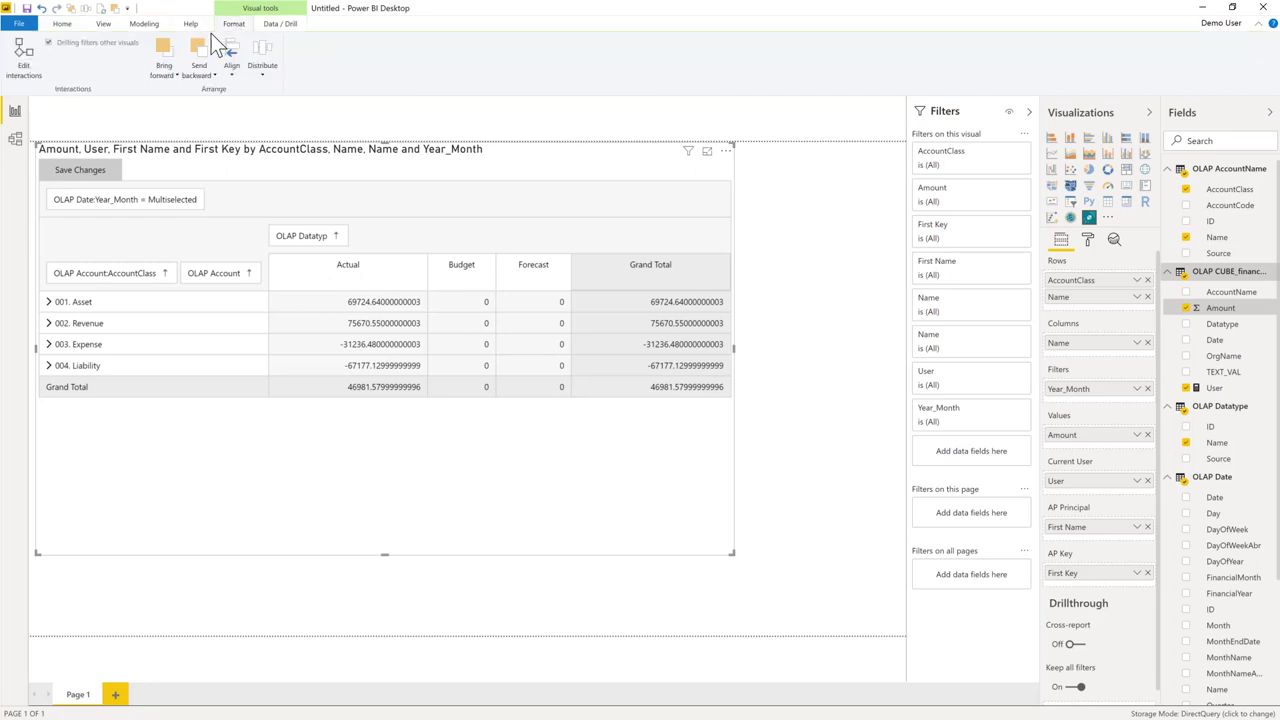
{"action": "left_click", "coordinate": [143, 24]}
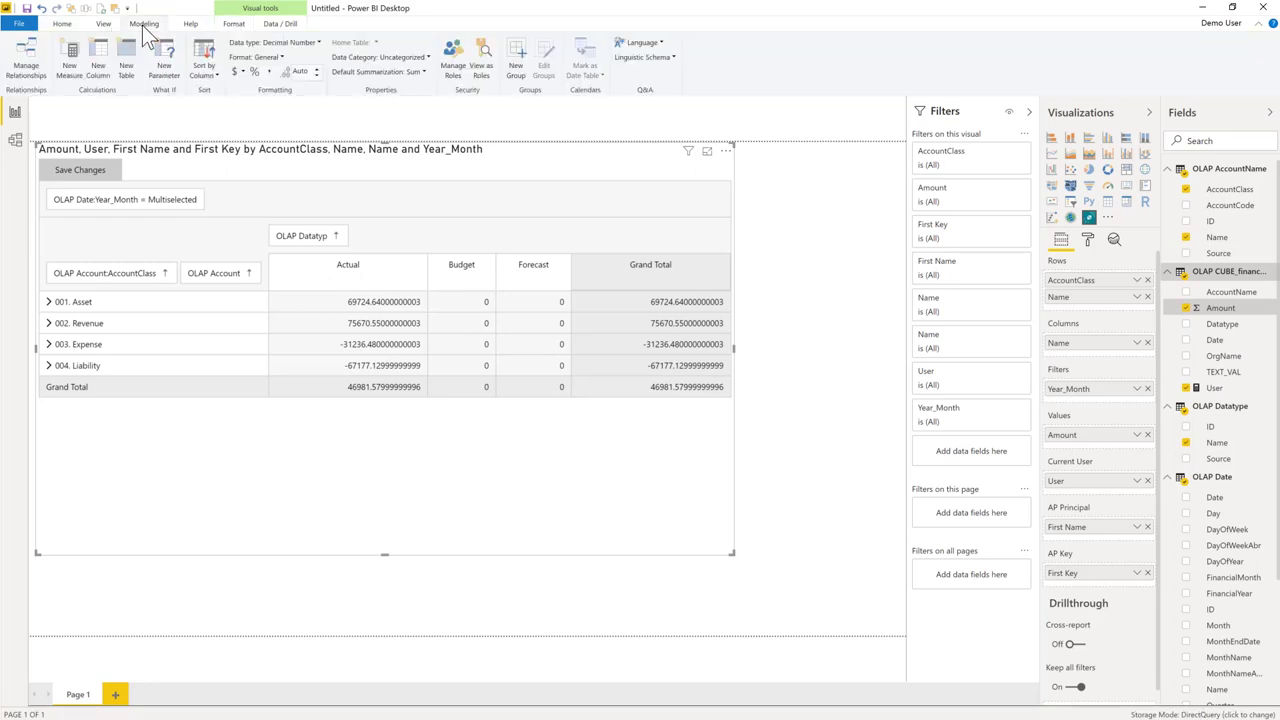
{"action": "left_click", "coordinate": [242, 72]}
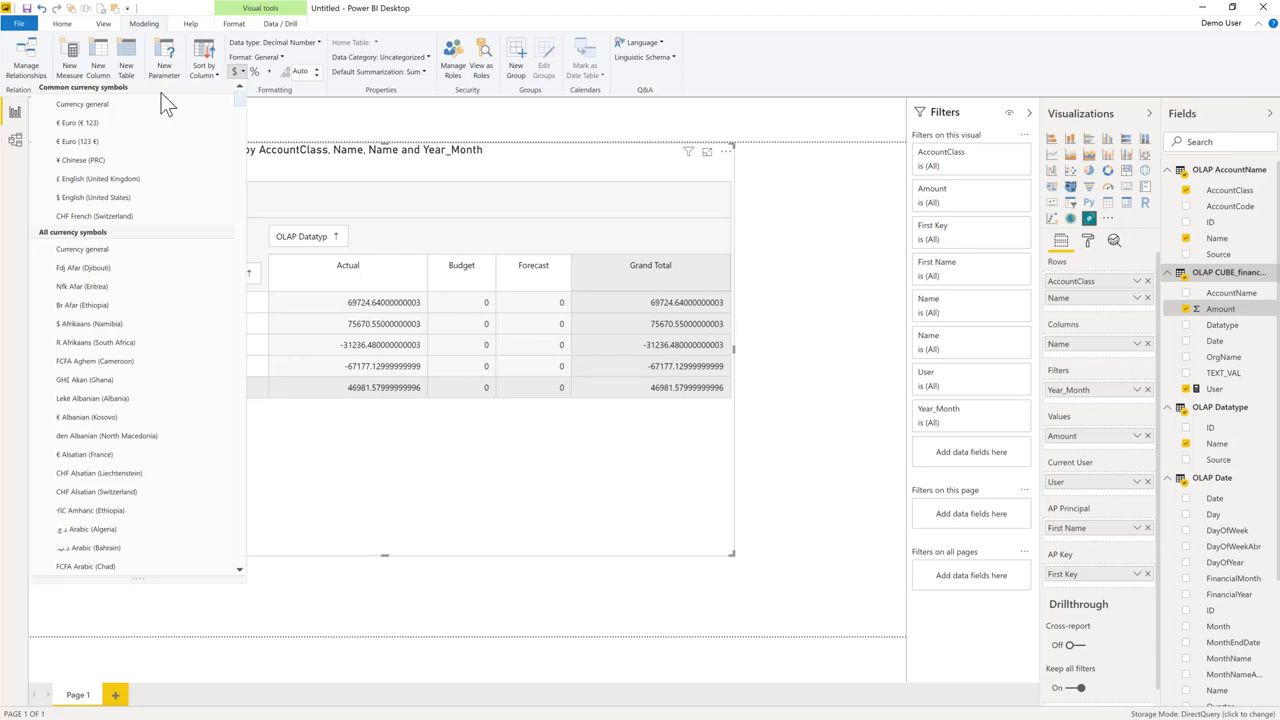
{"action": "left_click", "coordinate": [150, 104]}
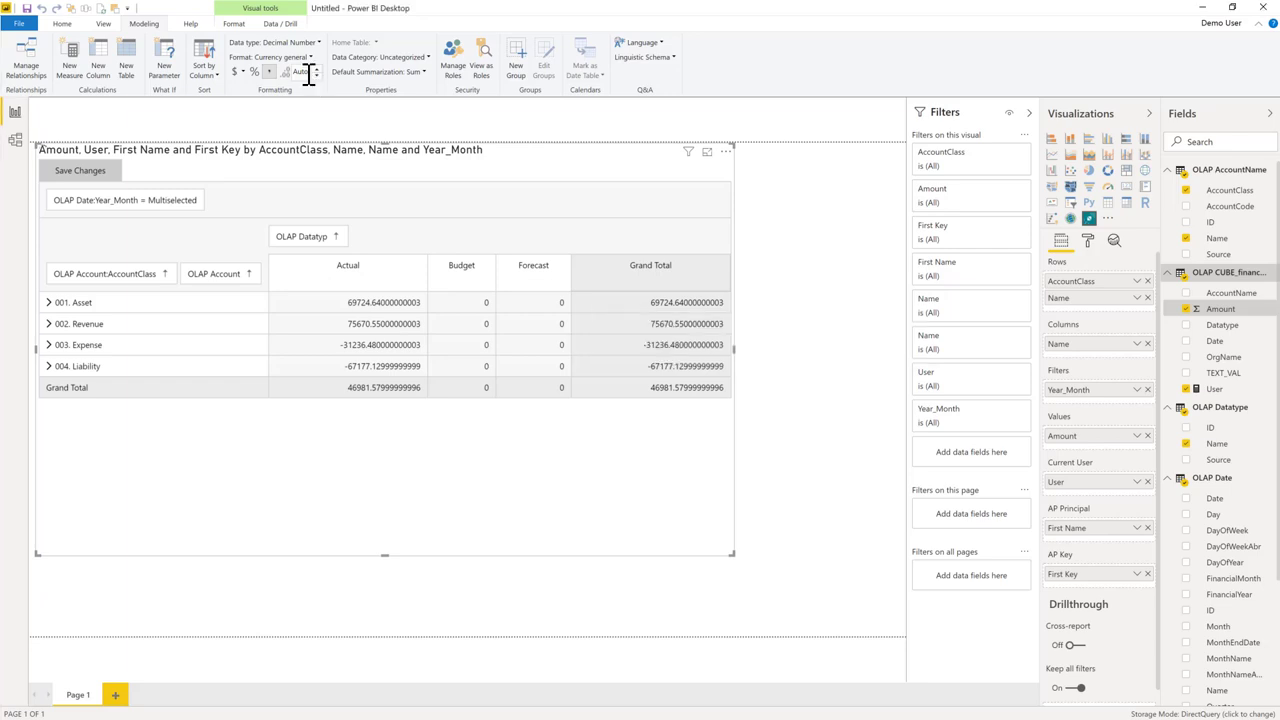
{"action": "left_click", "coordinate": [315, 76]}
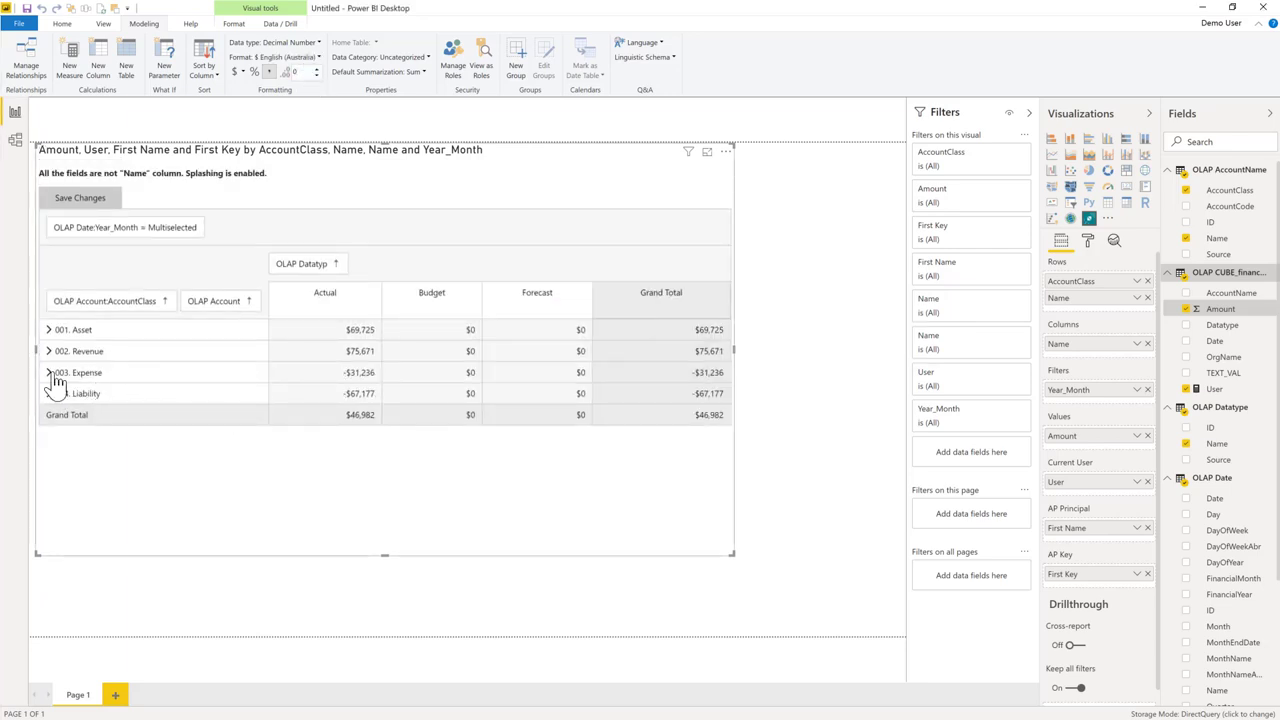
Under 003. Expense, enter Budget 7000 for Advertising and 500 for Bank Fees, then collapse it.
{"action": "left_click", "coordinate": [48, 372]}
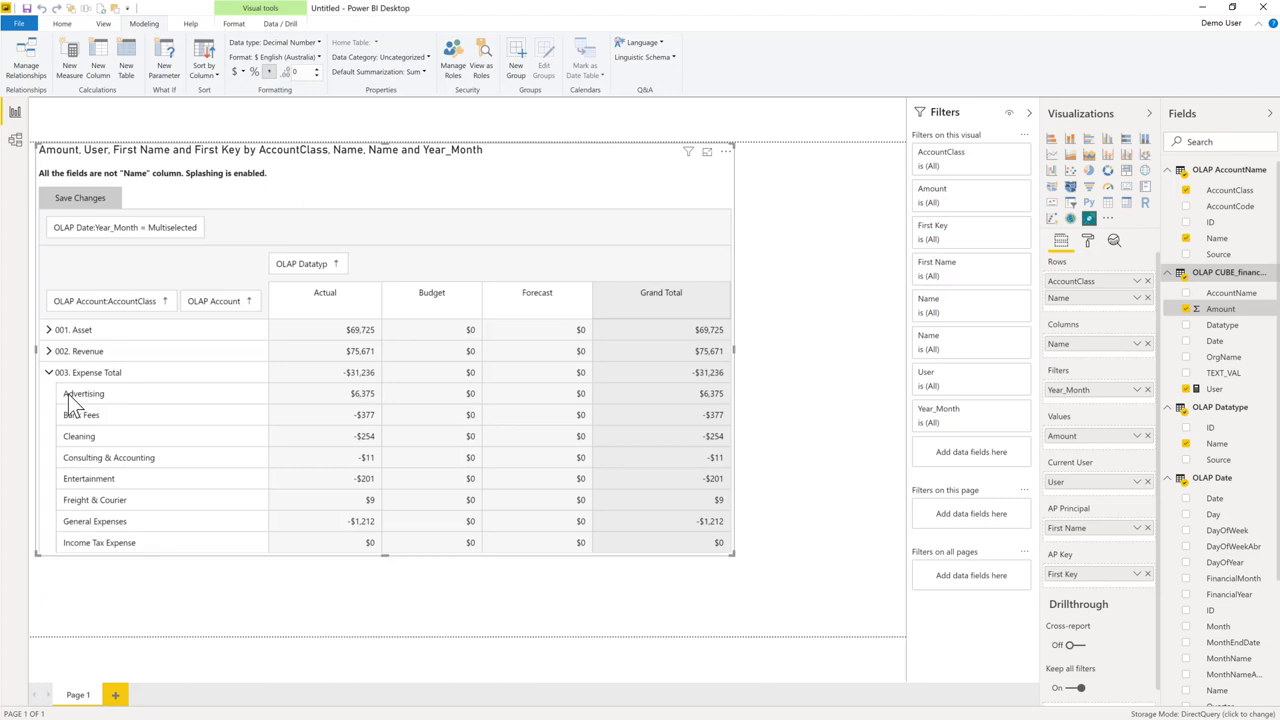
{"action": "left_click", "coordinate": [446, 396]}
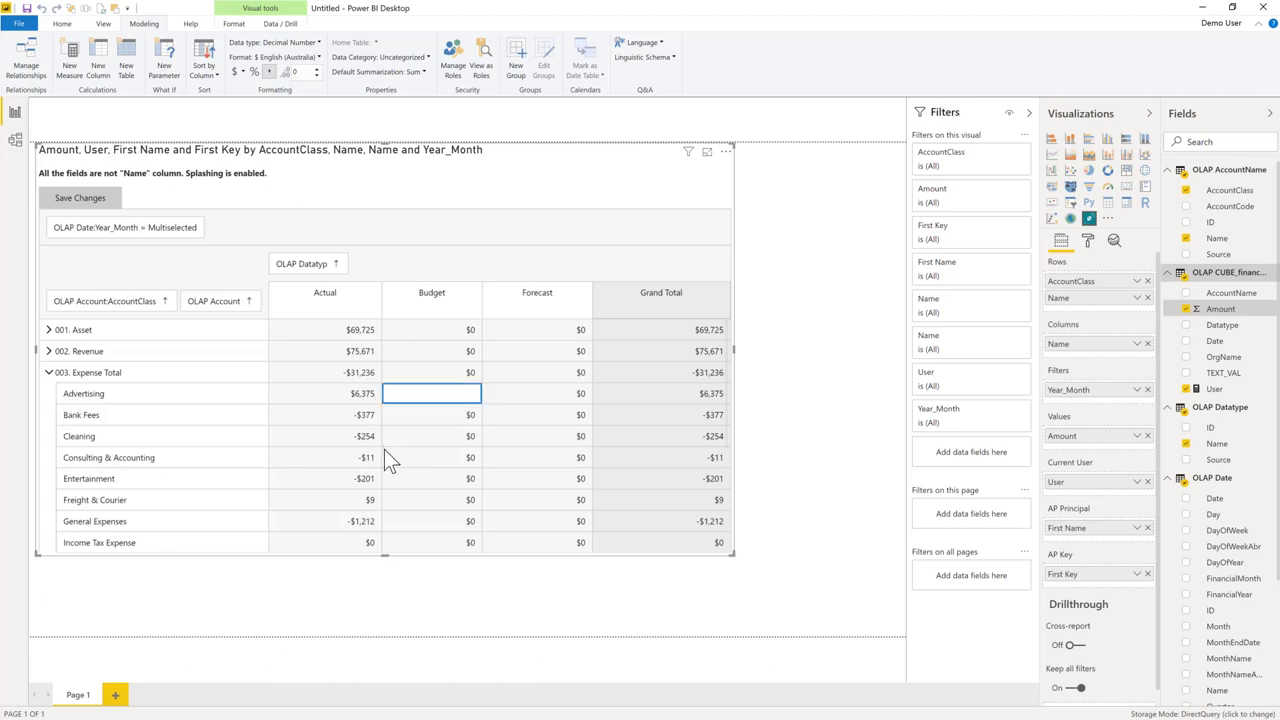
{"action": "type", "text": "7000"}
{"action": "key", "text": "Return"}
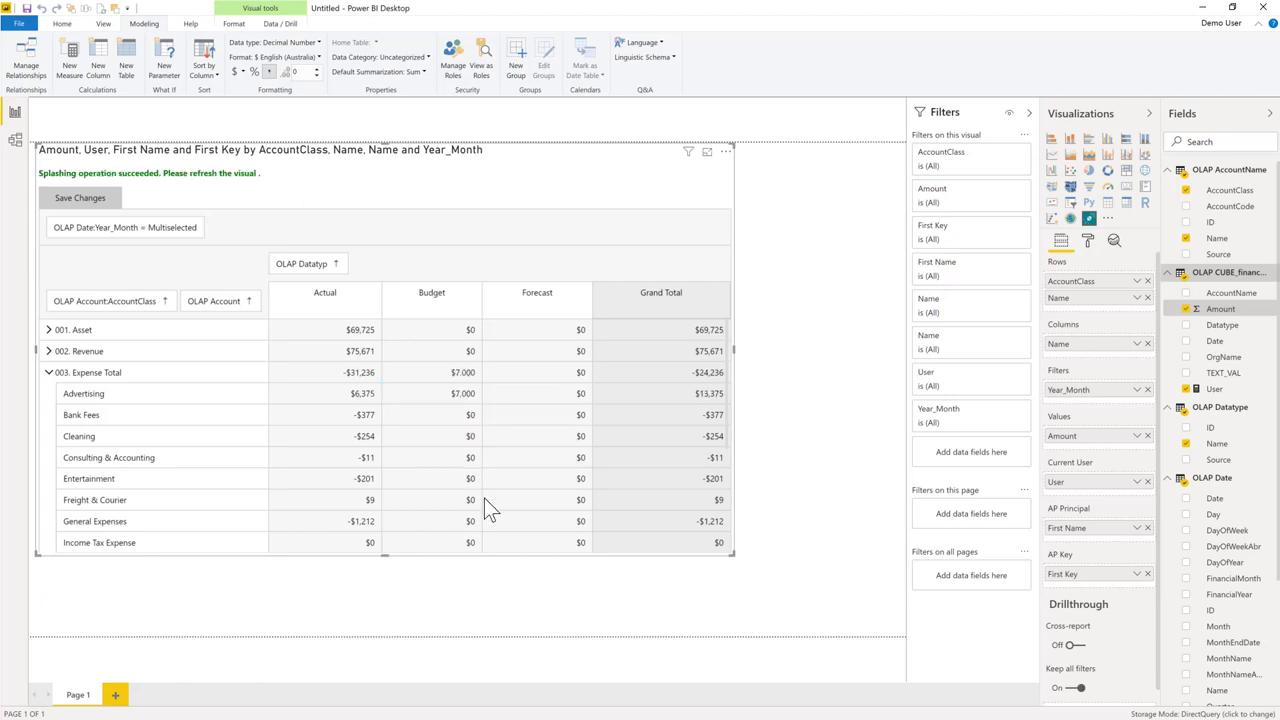
{"action": "left_click", "coordinate": [470, 417]}
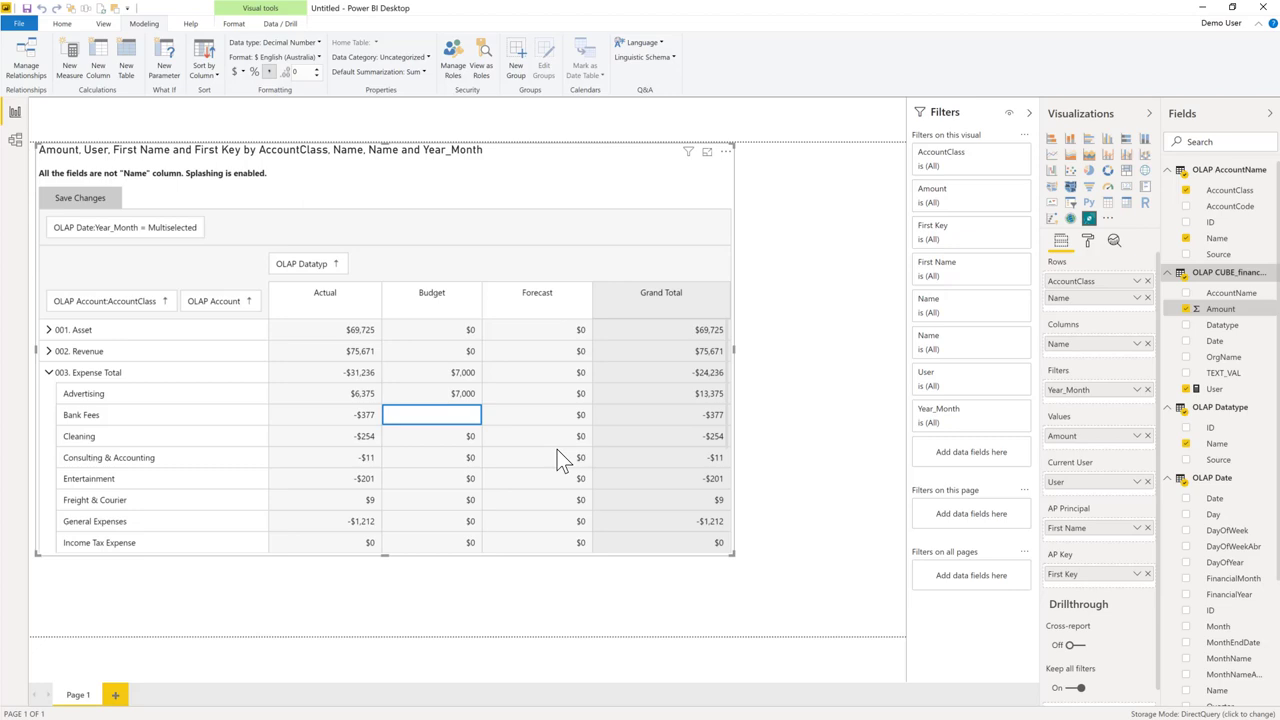
{"action": "type", "text": "500"}
{"action": "key", "text": "Return"}
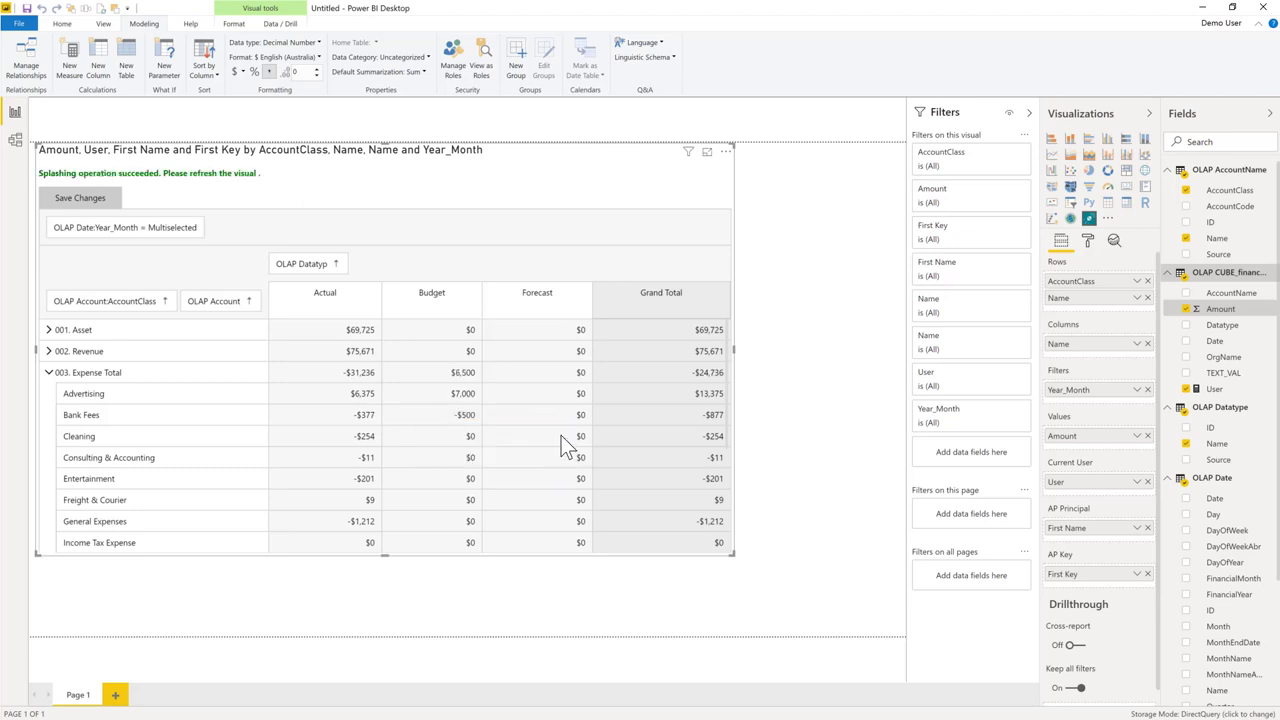
{"action": "left_click", "coordinate": [48, 372]}
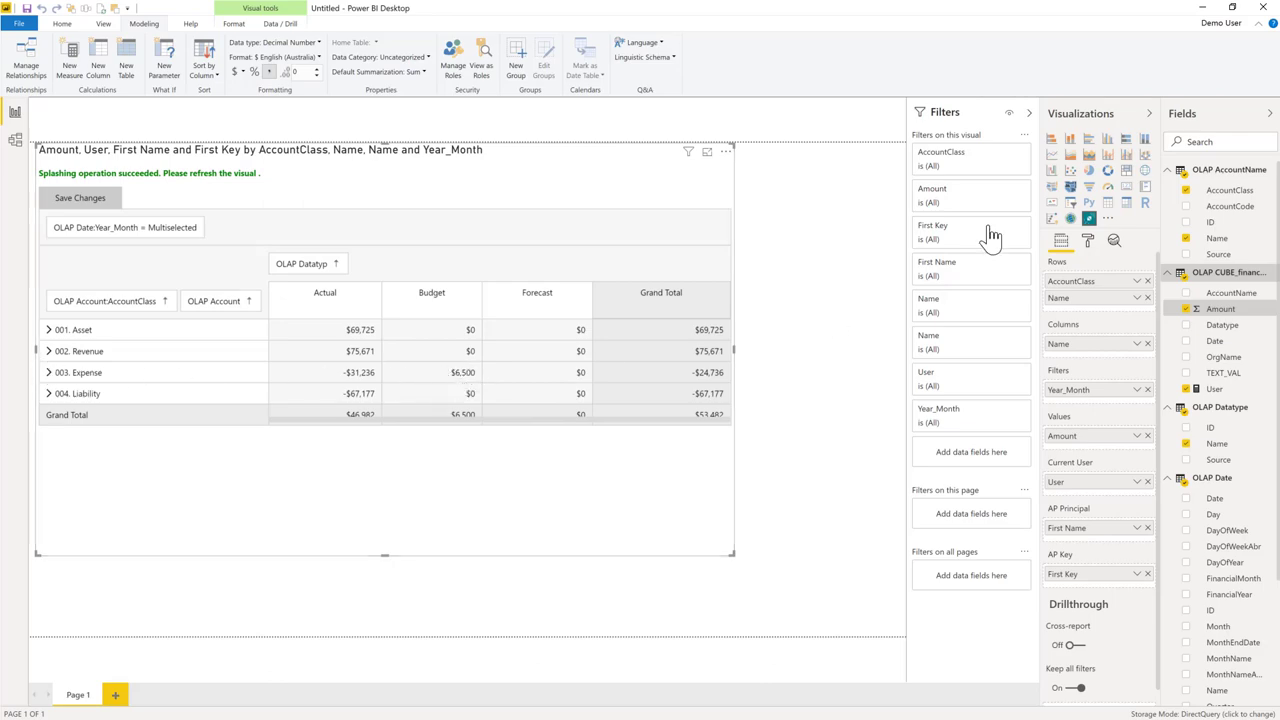
Open the Acterys Matrix format settings and review the Fields UI and Grid UI options.
{"action": "left_click", "coordinate": [1088, 241]}
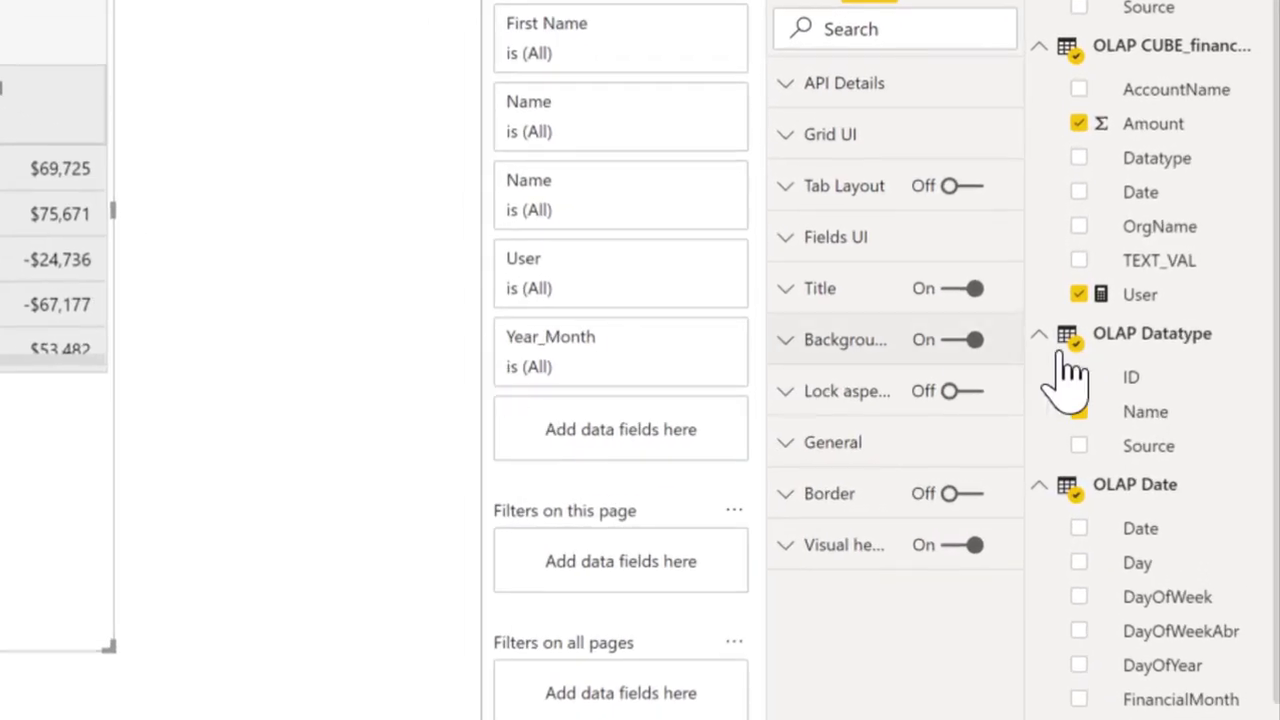
{"action": "left_click", "coordinate": [787, 243]}
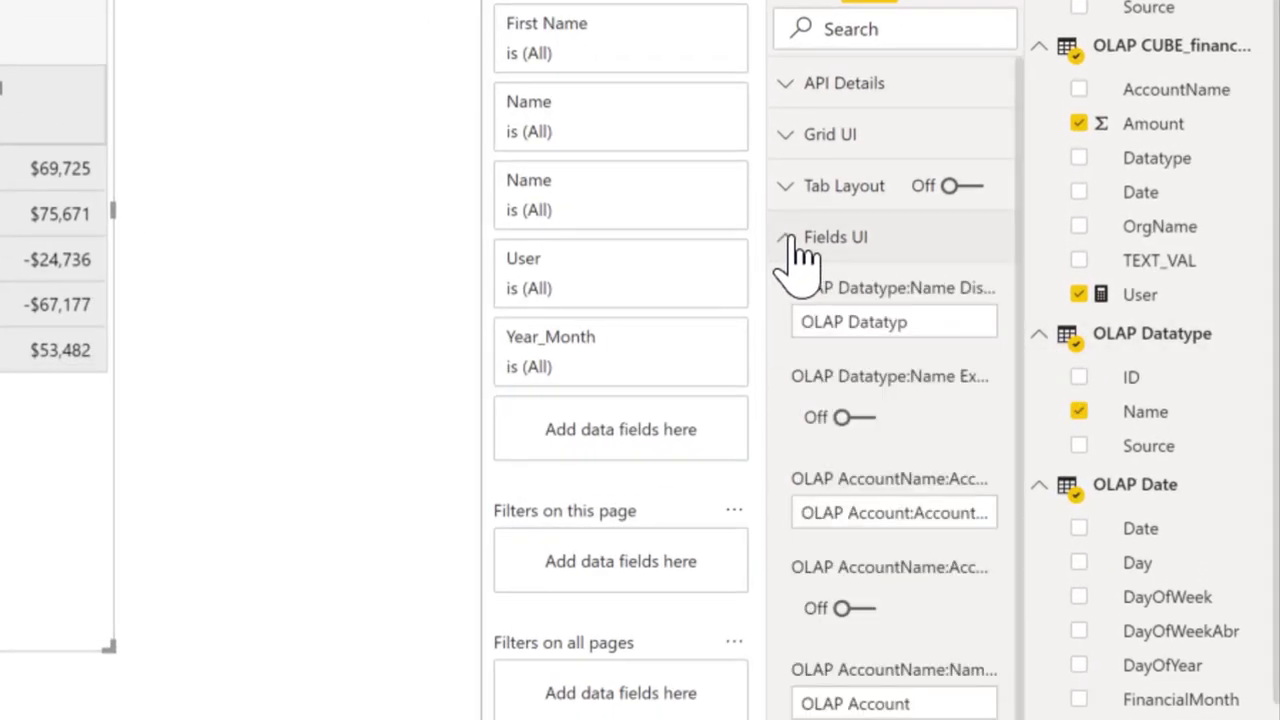
{"action": "left_click", "coordinate": [786, 136]}
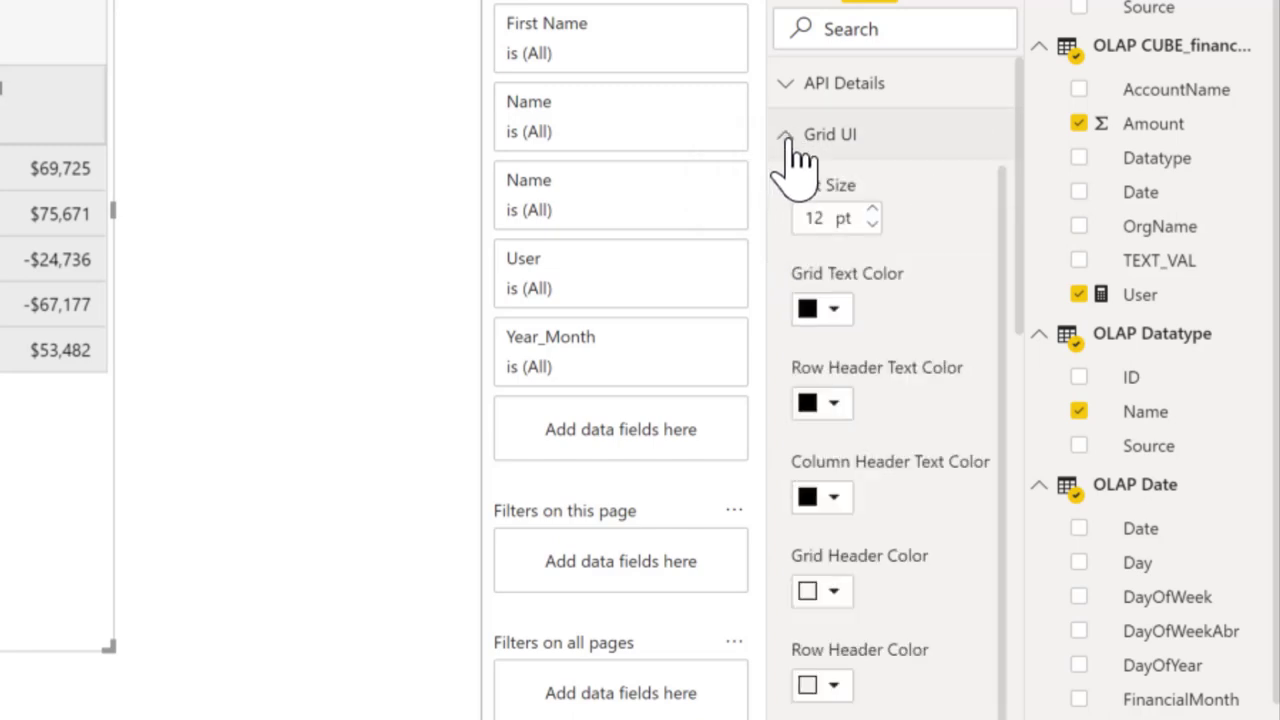
{"action": "scroll", "coordinate": [871, 300], "scroll_direction": "down", "scroll_amount": 5}
{"action": "scroll", "coordinate": [905, 500], "scroll_direction": "down", "scroll_amount": 5}
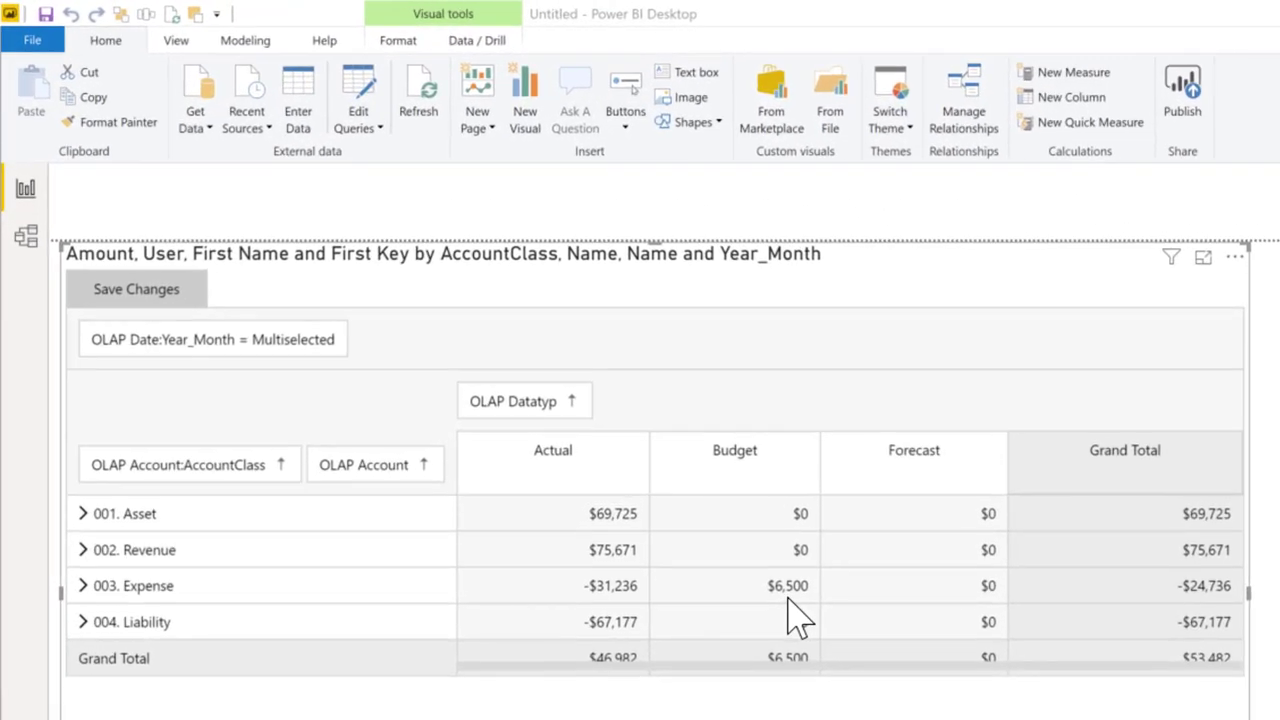
Enter 7000 as the 003. Expense Budget, expand Expense, and refresh the report data.
{"action": "double_click", "coordinate": [465, 350]}
{"action": "key", "text": "BackSpace"}
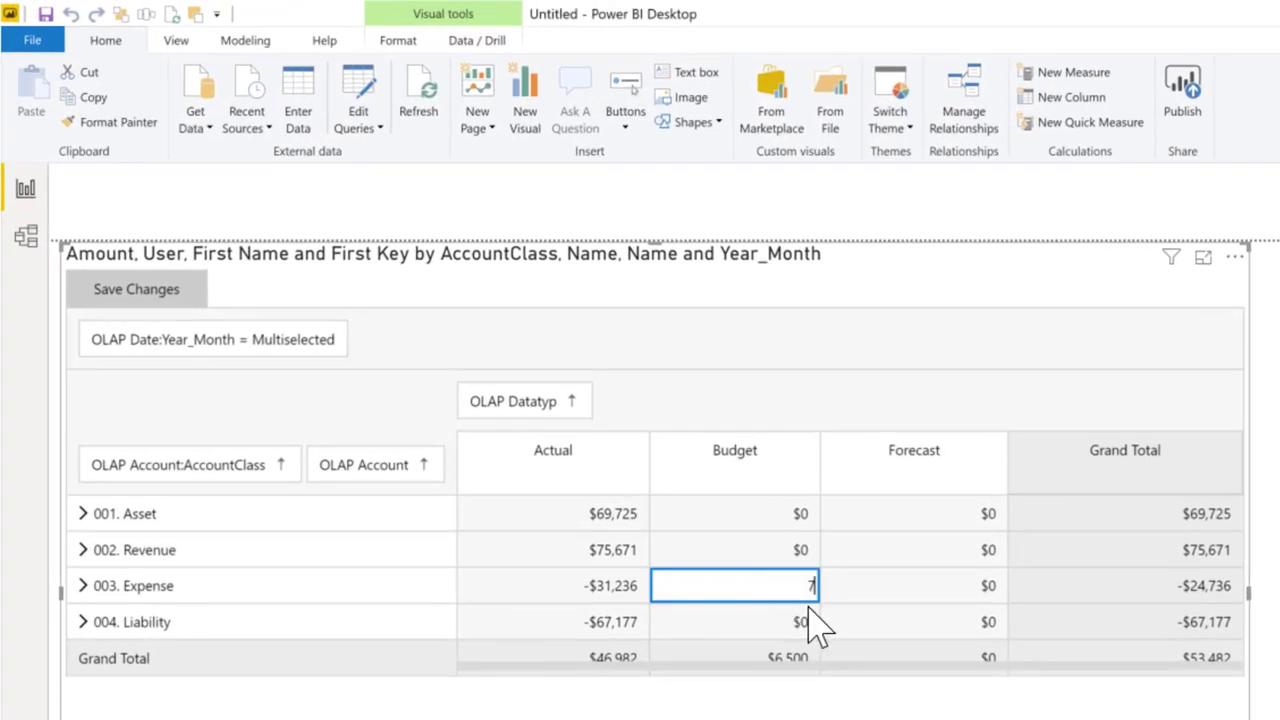
{"action": "type", "text": "7000"}
{"action": "key", "text": "Return"}
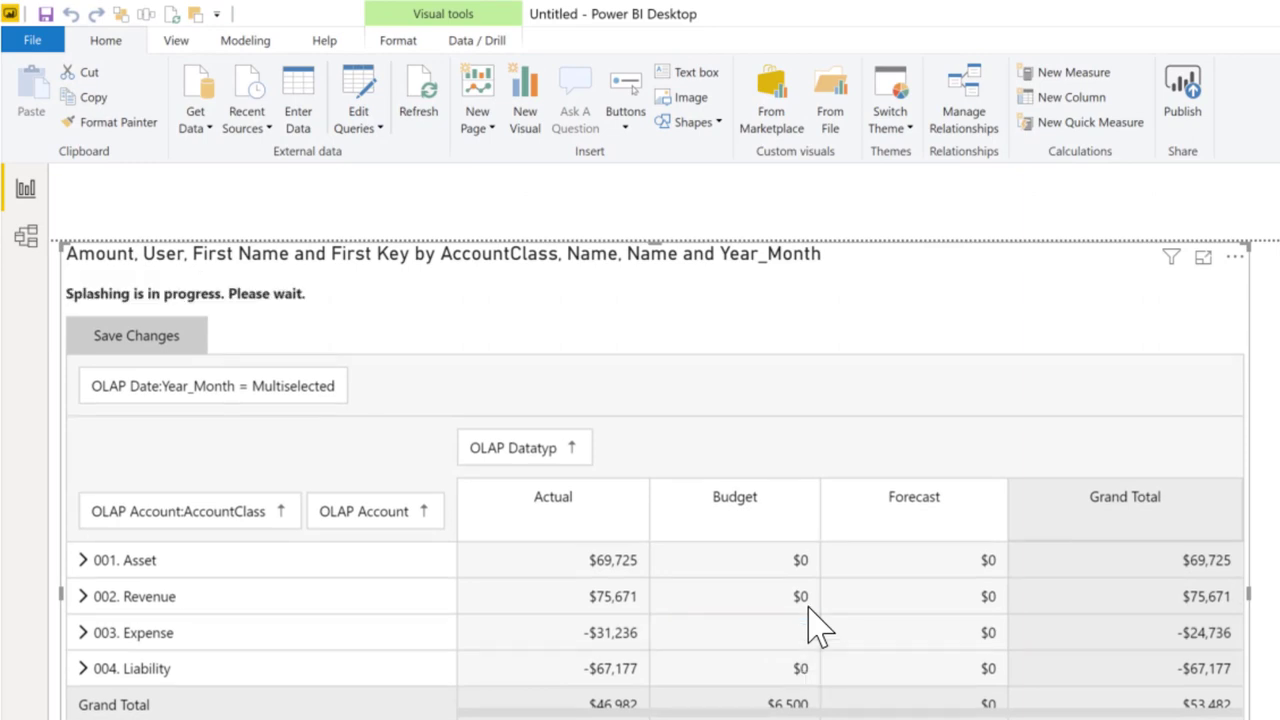
{"action": "left_click", "coordinate": [84, 632]}
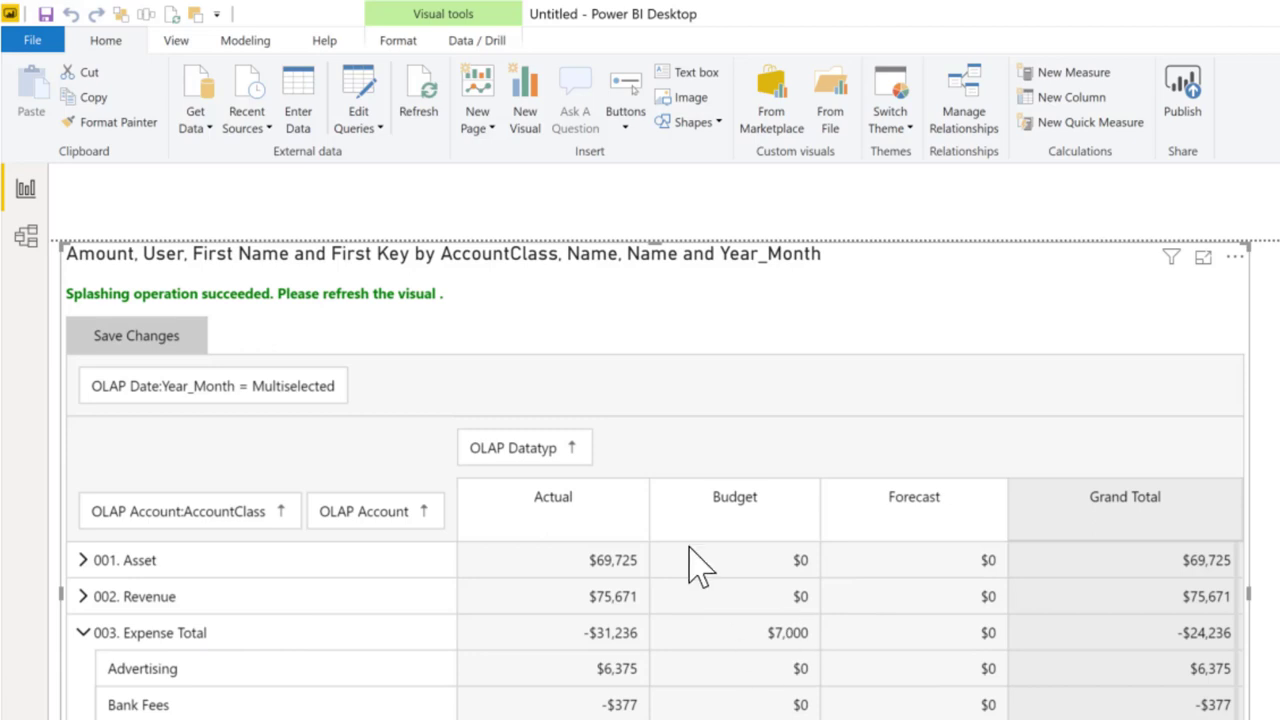
{"action": "left_click", "coordinate": [419, 110]}
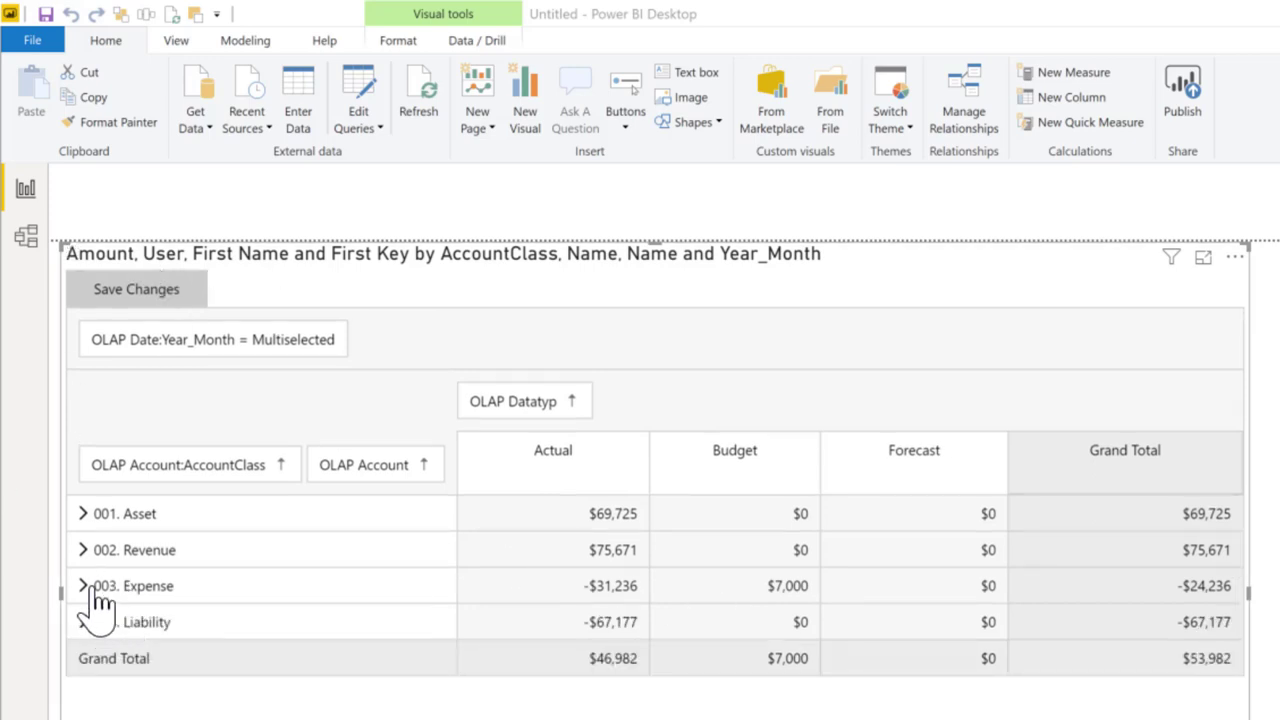
Raise the 003. Expense Budget by 10% to $7,700 with 'i10%' and refresh the data.
{"action": "left_click", "coordinate": [86, 588]}
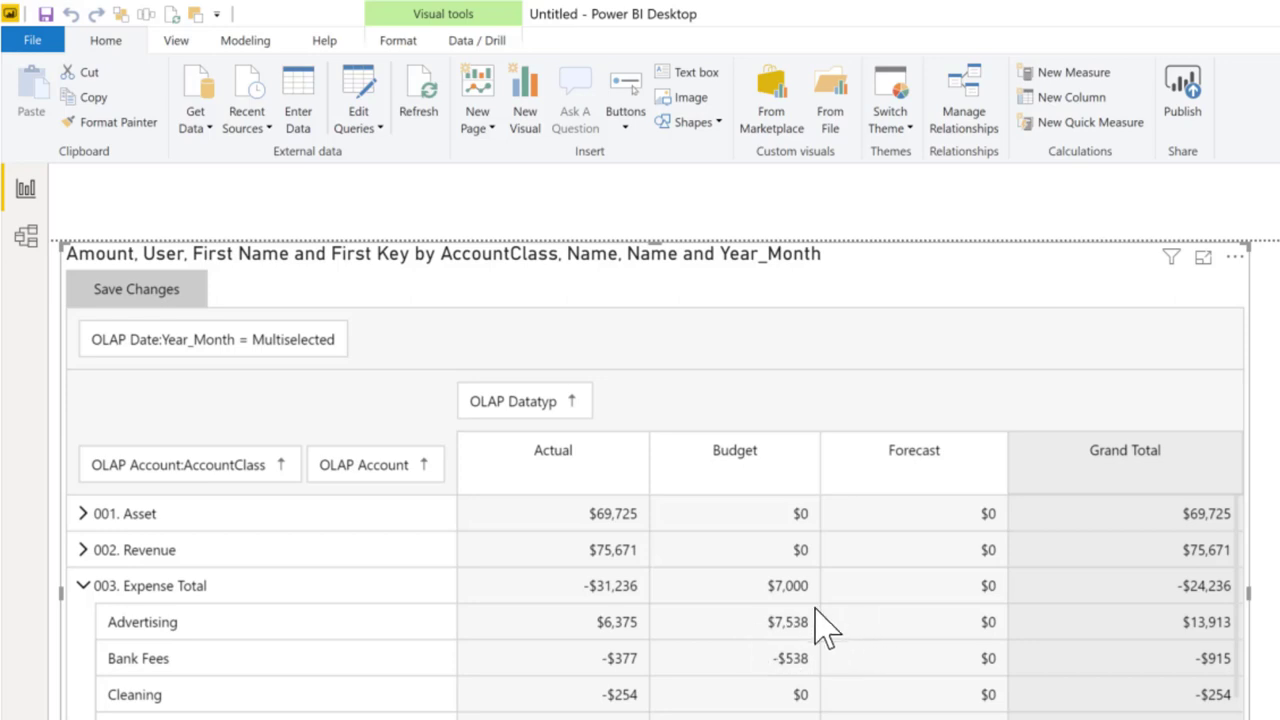
{"action": "left_click", "coordinate": [80, 588]}
{"action": "left_click", "coordinate": [775, 590]}
{"action": "key", "text": "BackSpace"}
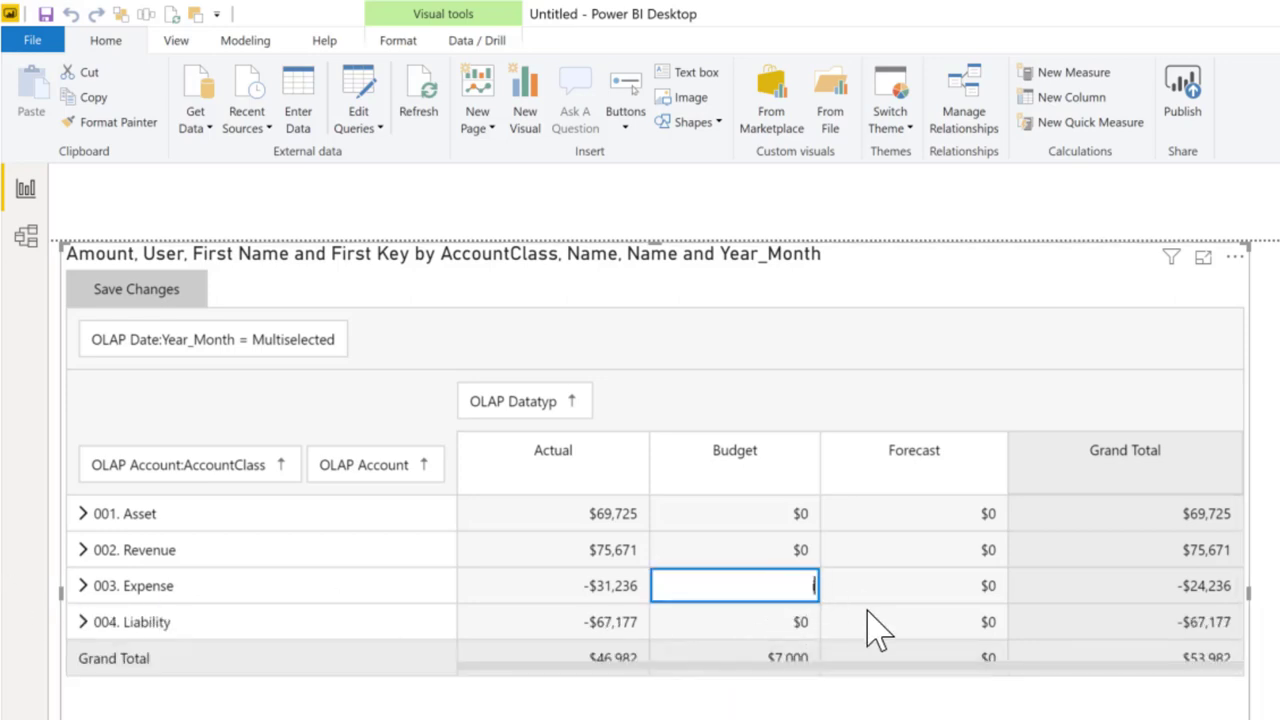
{"action": "type", "text": "i10%"}
{"action": "key", "text": "Return"}
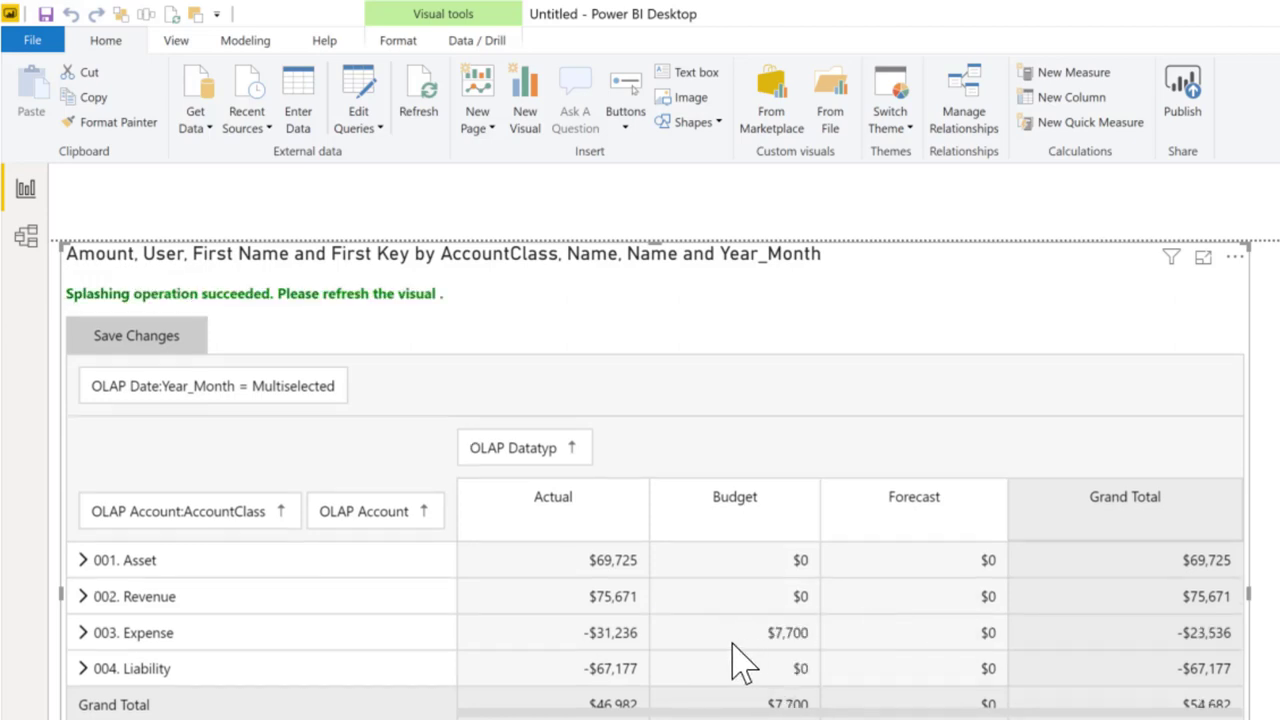
{"action": "left_click", "coordinate": [419, 112]}
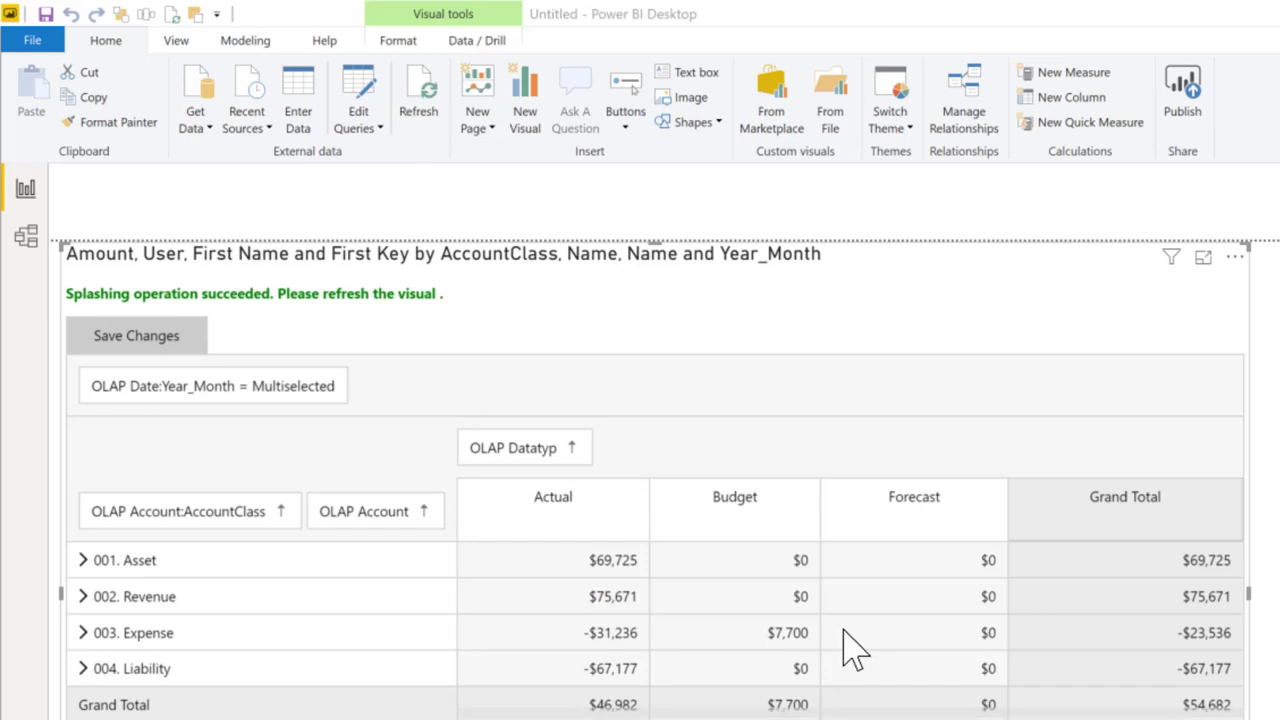